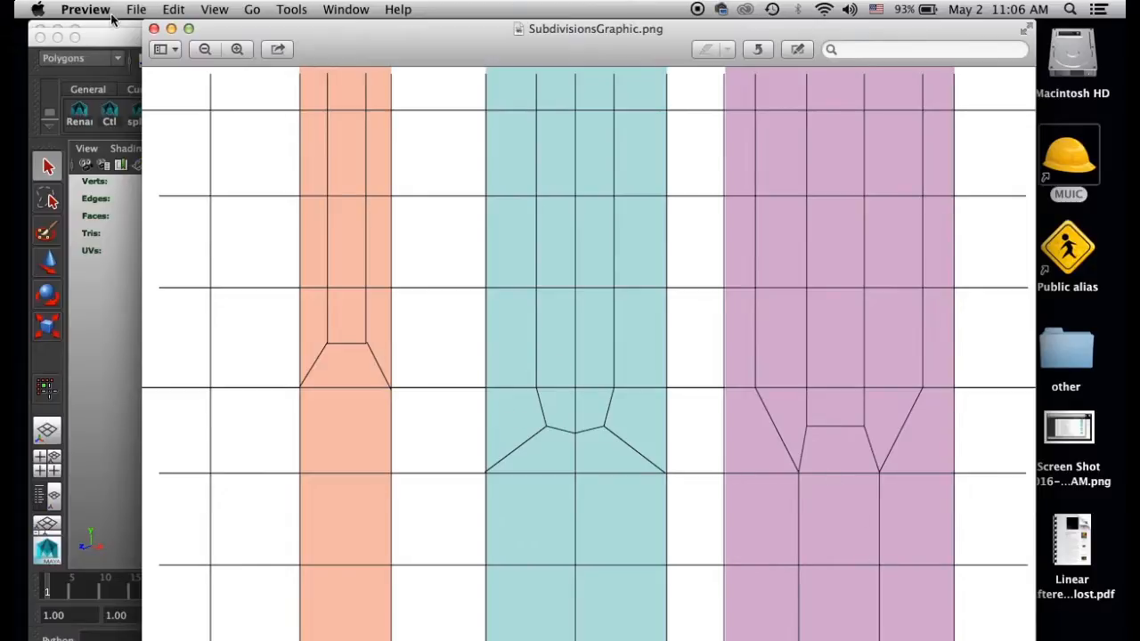
Switch to Maya and try creating a polygon plane with the stored settings
{"action": "left_click", "coordinate": [96, 42]}
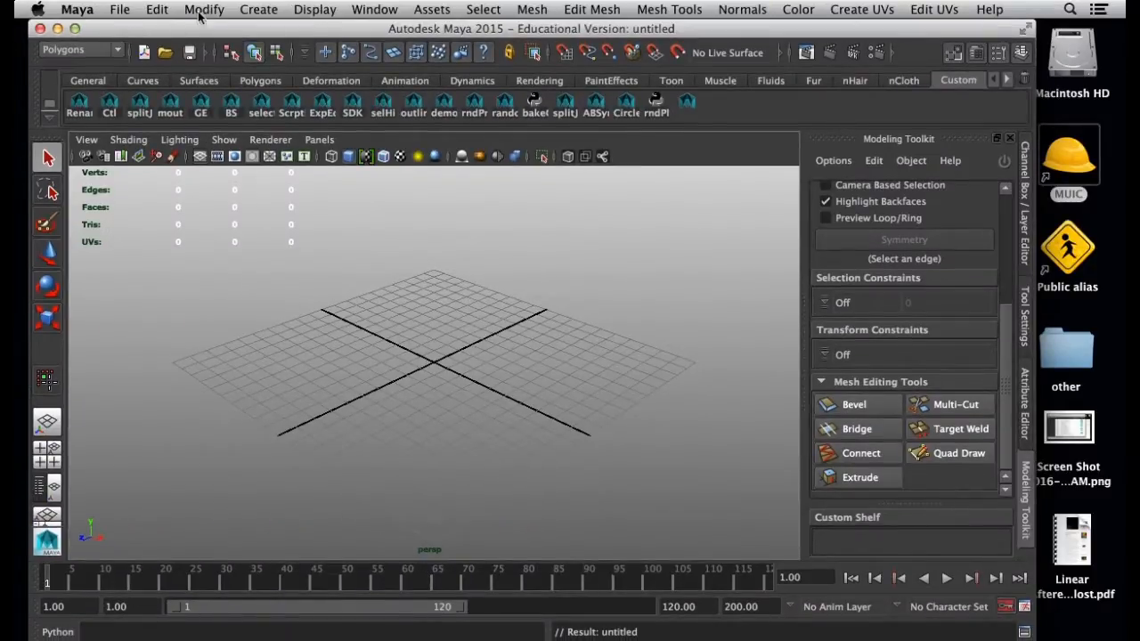
{"action": "left_click", "coordinate": [259, 11]}
{"action": "mouse_move", "coordinate": [303, 55]}
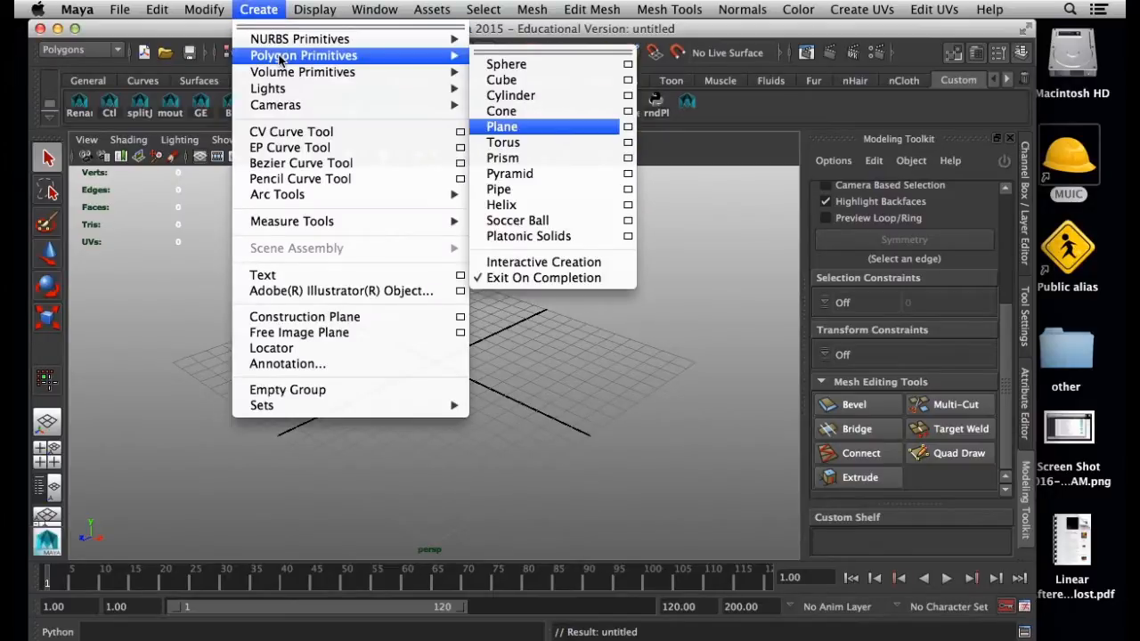
{"action": "left_click", "coordinate": [496, 128]}
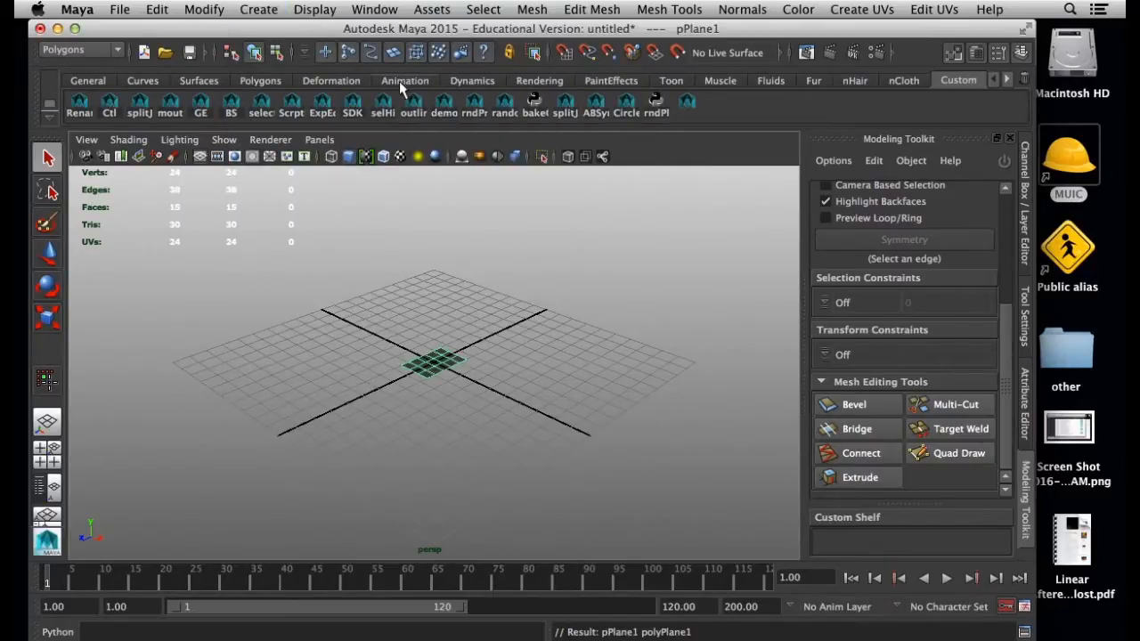
Create a polygon plane with width 2, height 3, 3 width divisions and 5 height divisions on the Y axis
{"action": "left_click", "coordinate": [315, 10]}
{"action": "mouse_move", "coordinate": [258, 10]}
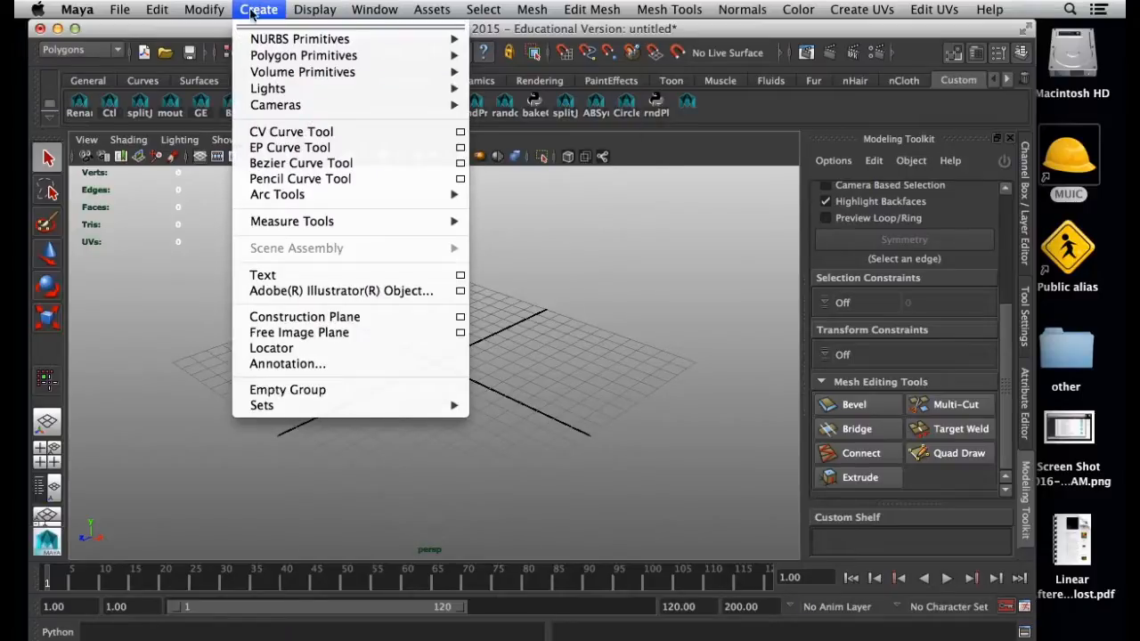
{"action": "mouse_move", "coordinate": [303, 55]}
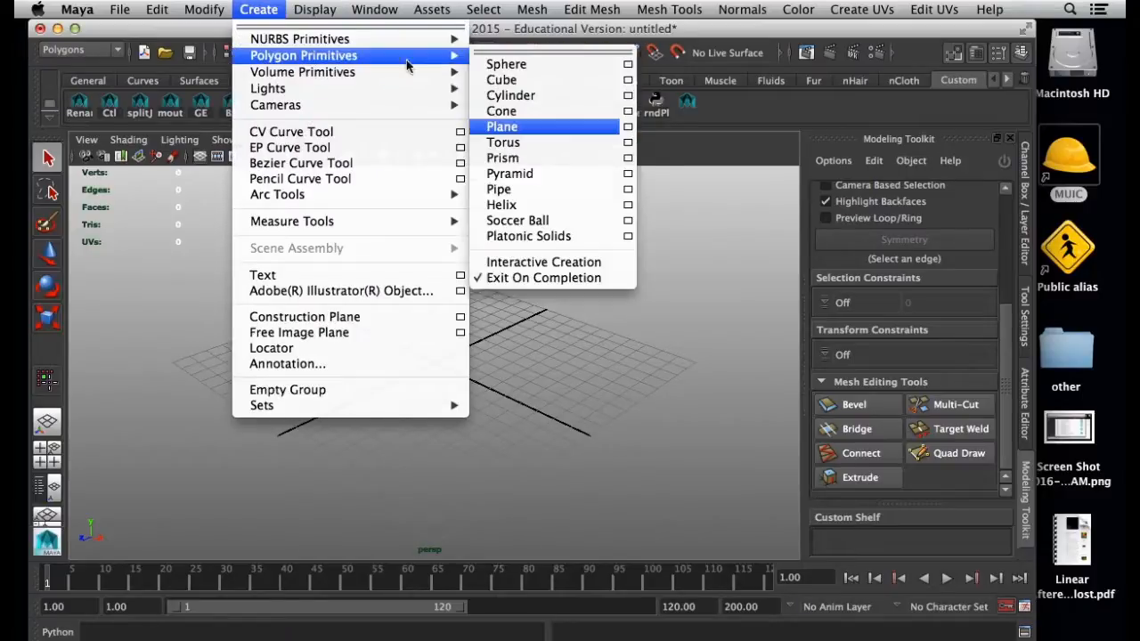
{"action": "left_click", "coordinate": [628, 129]}
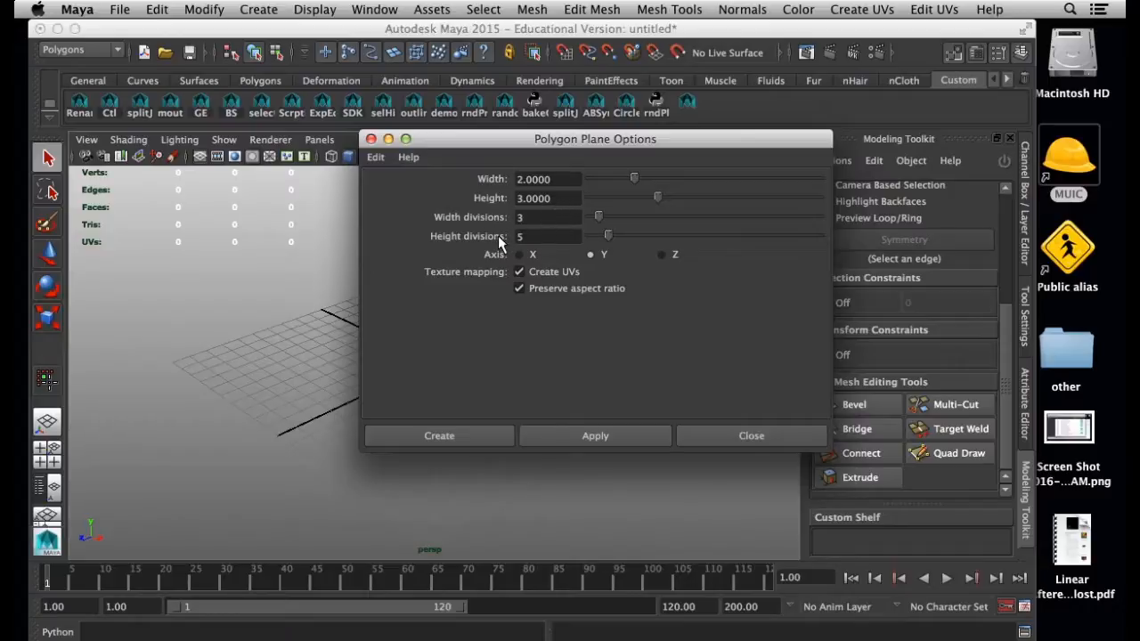
{"action": "left_click_drag", "start_coordinate": [724, 143], "coordinate": [846, 152]}
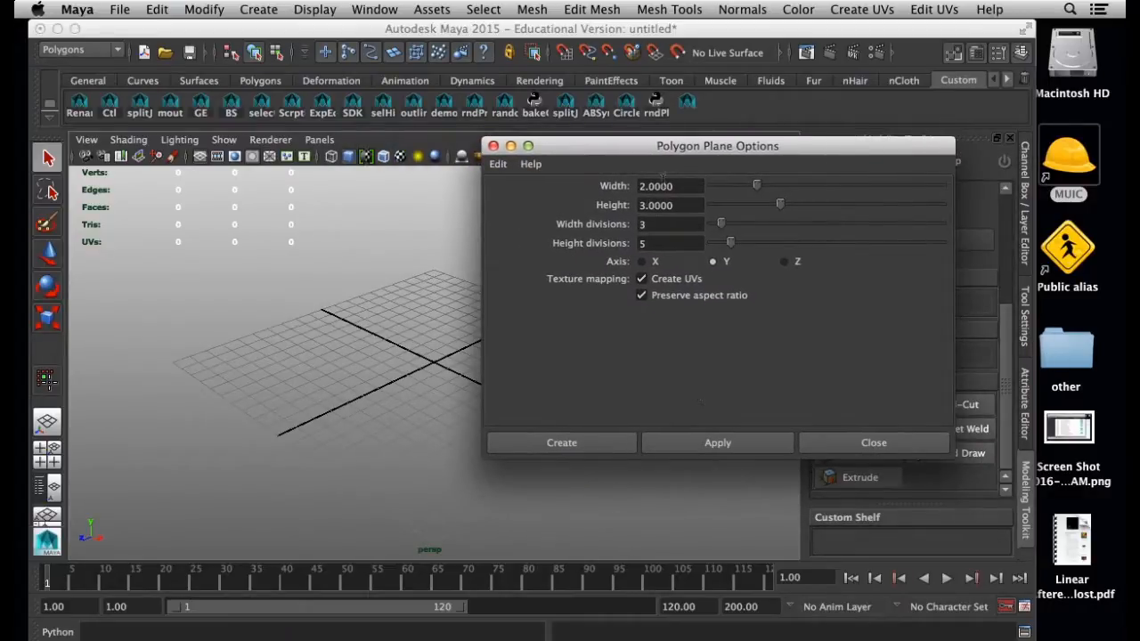
{"action": "left_click", "coordinate": [559, 448]}
{"action": "left_click", "coordinate": [556, 444]}
Duplicate the plane twice and space the three planes side by side along the X axis
{"action": "left_click_drag", "start_coordinate": [346, 426], "coordinate": [400, 432], "text": "alt"}
{"action": "right_click_drag", "start_coordinate": [399, 422], "coordinate": [440, 443], "text": "alt"}
{"action": "left_click_drag", "start_coordinate": [440, 443], "coordinate": [443, 406], "text": "alt"}
{"action": "key", "text": "w"}
{"action": "left_click_drag", "start_coordinate": [433, 289], "coordinate": [435, 262]}
{"action": "left_click_drag", "start_coordinate": [519, 343], "coordinate": [674, 354]}
{"action": "key", "text": "ctrl+d"}
{"action": "key", "text": "ctrl+d"}
{"action": "left_click", "coordinate": [480, 256]}
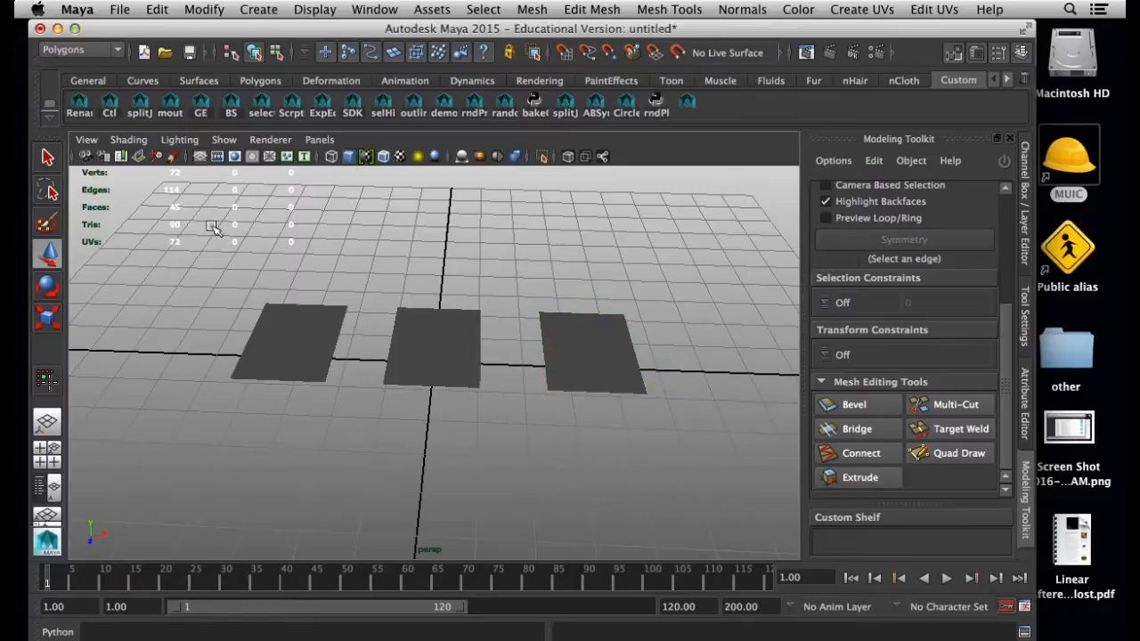
Turn on wireframe on shaded so the planes' subdivisions are drawn over the shading
{"action": "left_click", "coordinate": [132, 141]}
{"action": "left_click", "coordinate": [177, 298]}
{"action": "mouse_move", "coordinate": [313, 387]}
{"action": "left_mouse_down", "text": "alt"}
{"action": "mouse_move", "coordinate": [293, 400]}
{"action": "mouse_move", "coordinate": [300, 368]}
{"action": "mouse_move", "coordinate": [309, 437]}
{"action": "mouse_move", "coordinate": [377, 453]}
{"action": "mouse_move", "coordinate": [280, 417]}
{"action": "left_mouse_up", "text": "alt"}
Select the three inner faces of the left plane's centre column, checking the orange example in the reference graphic
{"action": "right_click_drag", "start_coordinate": [214, 298], "coordinate": [222, 348]}
{"action": "left_click", "coordinate": [212, 411]}
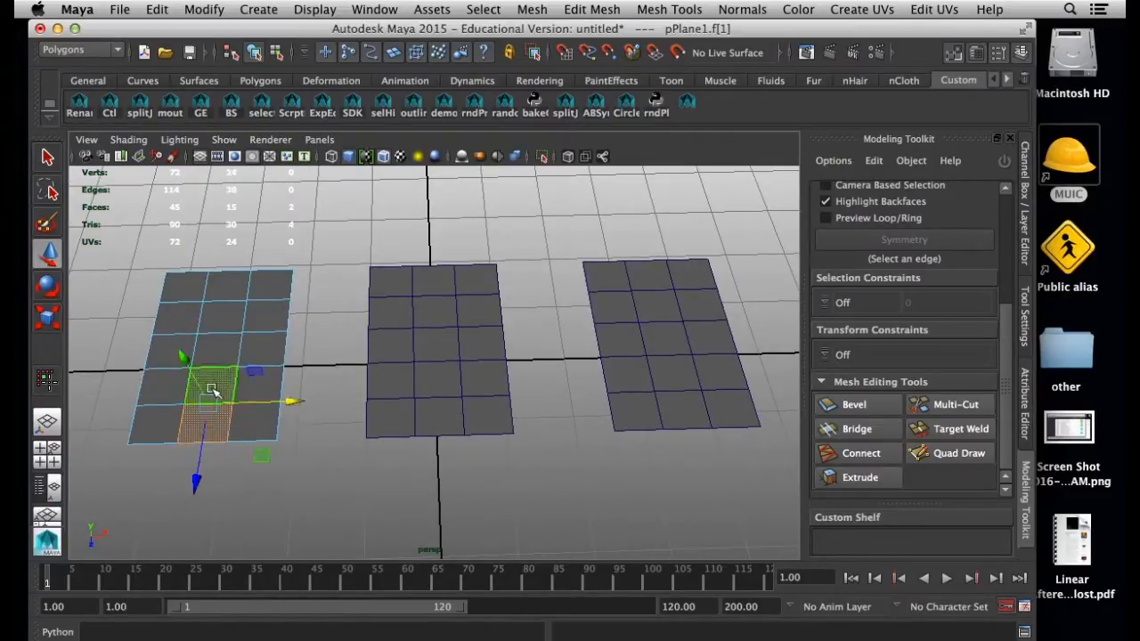
{"action": "double_click", "coordinate": [216, 385], "text": "shift"}
{"action": "key", "text": "super+Tab"}
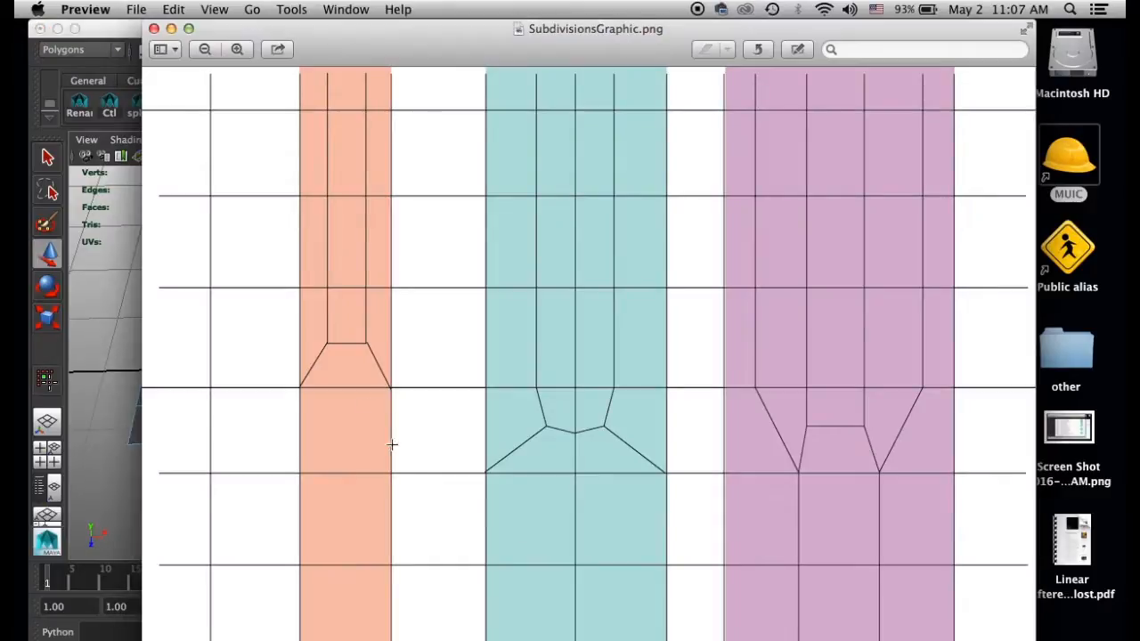
{"action": "left_click", "coordinate": [110, 43]}
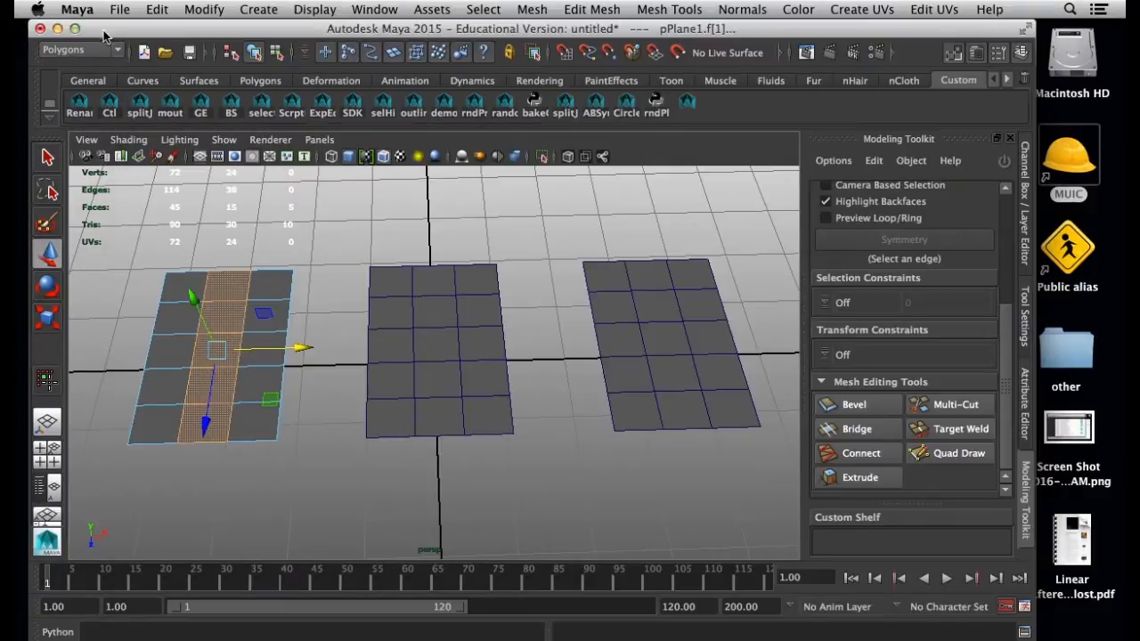
{"action": "left_click", "coordinate": [226, 319]}
{"action": "left_click", "coordinate": [208, 355], "text": "shift"}
{"action": "left_click", "coordinate": [197, 381], "text": "shift"}
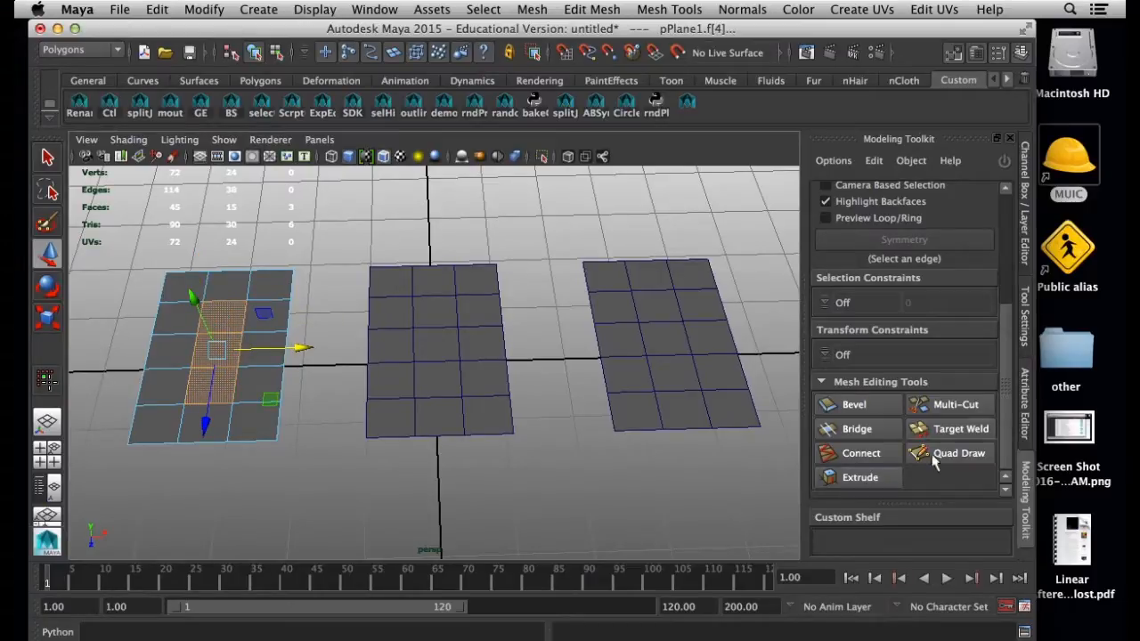
Extrude the three selected faces with reset settings and an inward offset of about 18.6
{"action": "left_click", "coordinate": [882, 477]}
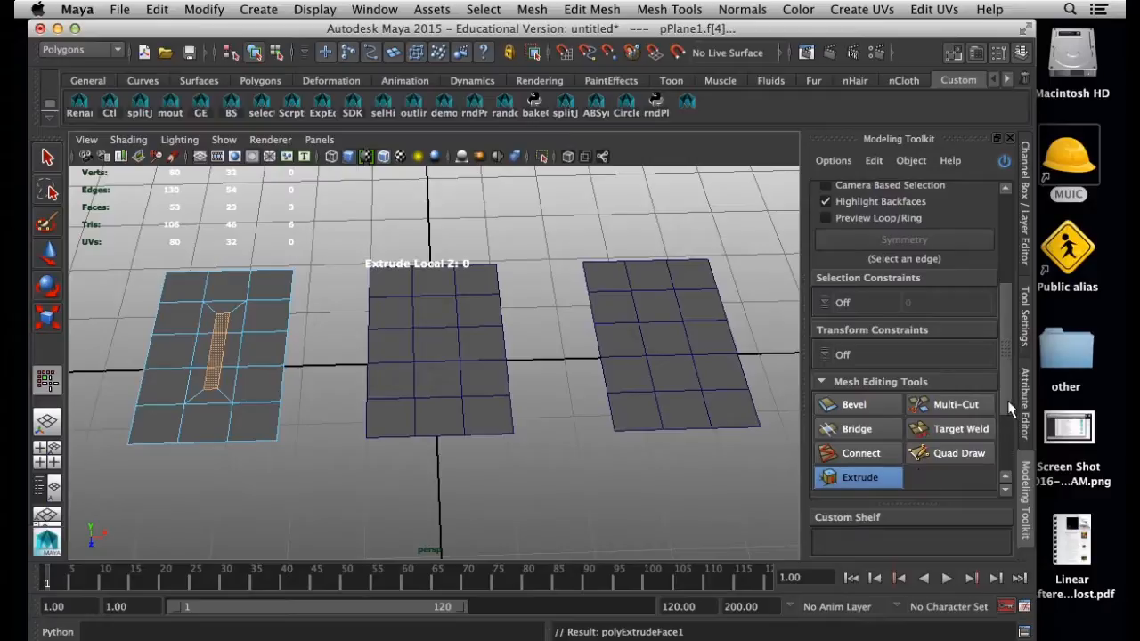
{"action": "scroll", "coordinate": [998, 419], "scroll_direction": "down", "scroll_amount": 3}
{"action": "left_click", "coordinate": [883, 482]}
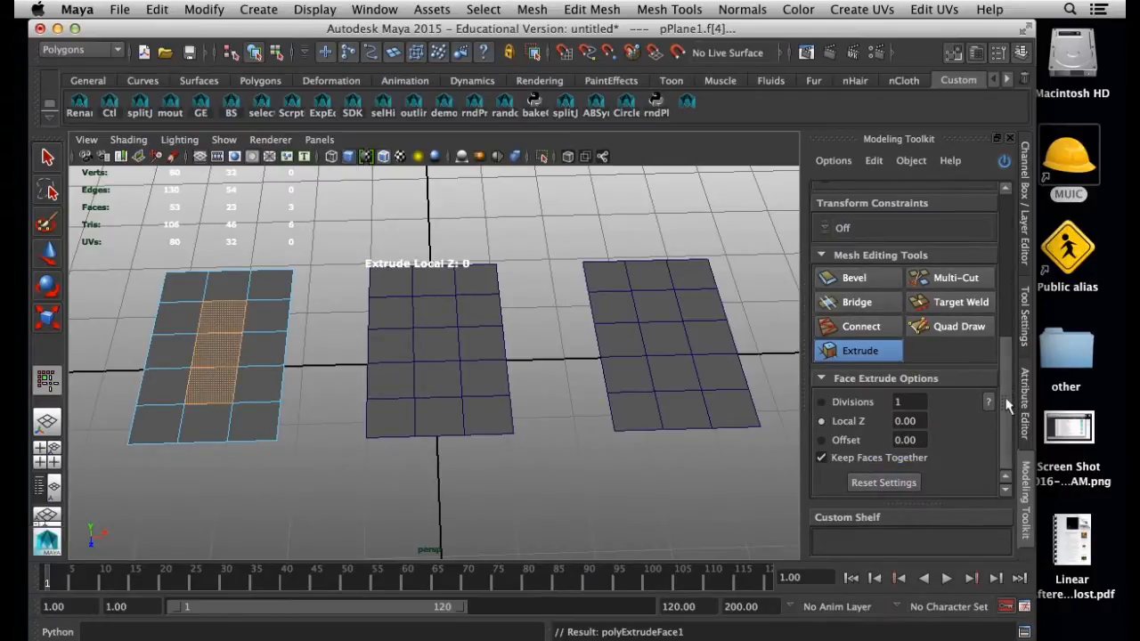
{"action": "left_click", "coordinate": [847, 439]}
{"action": "left_click_drag", "start_coordinate": [429, 472], "coordinate": [668, 479]}
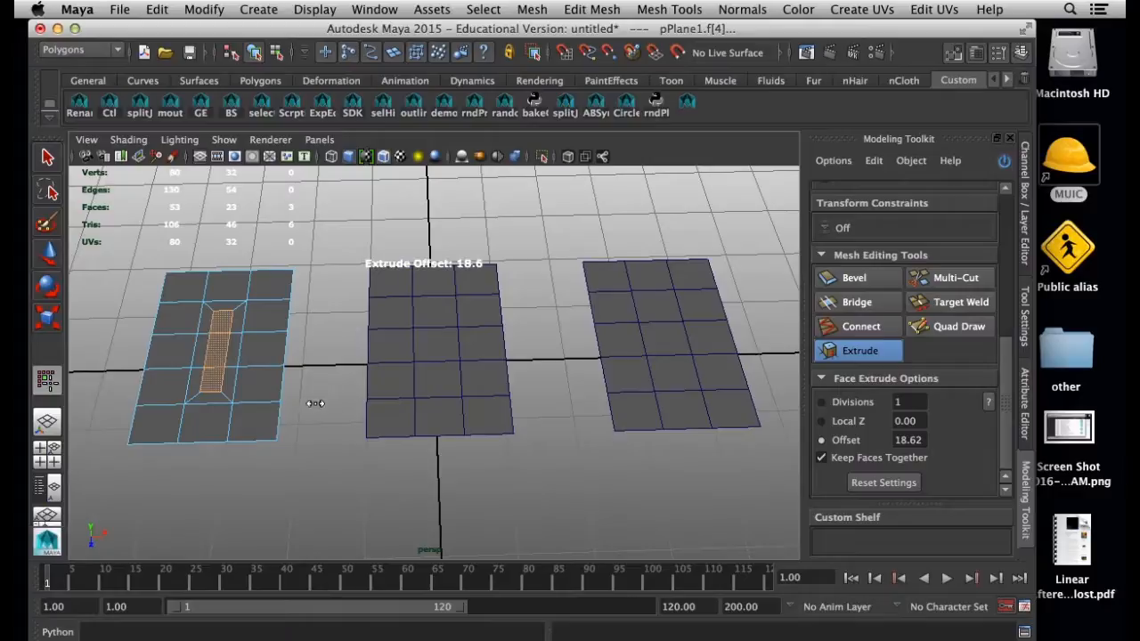
{"action": "key", "text": "w"}
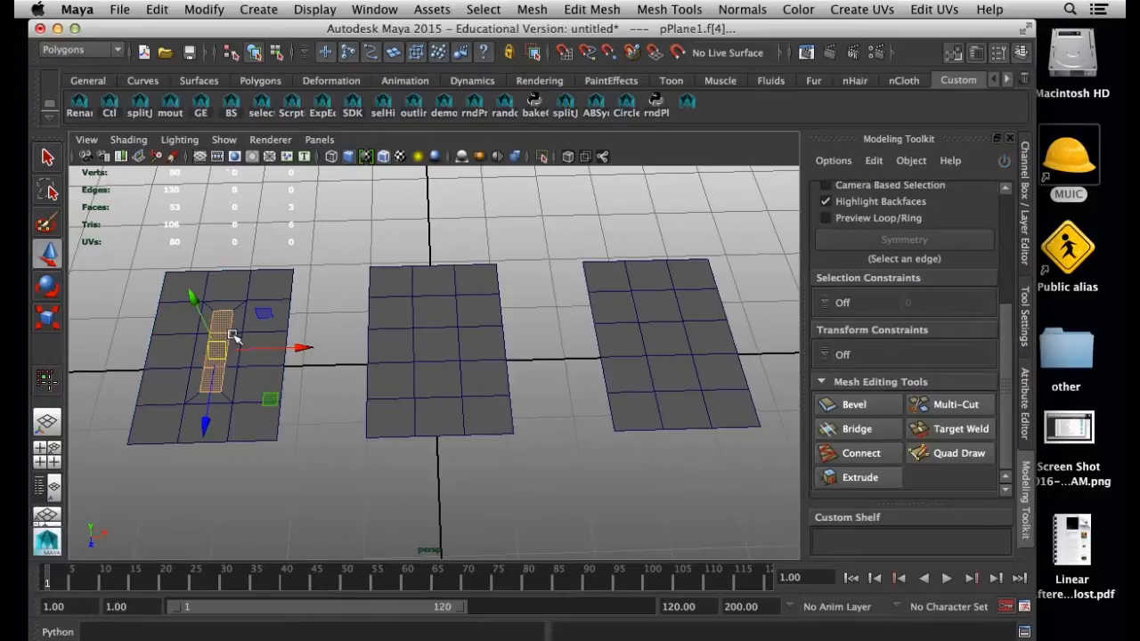
Preview the left plane with mesh smoothing in object mode and return it to the unsmoothed display
{"action": "left_click", "coordinate": [300, 419]}
{"action": "left_click", "coordinate": [246, 400]}
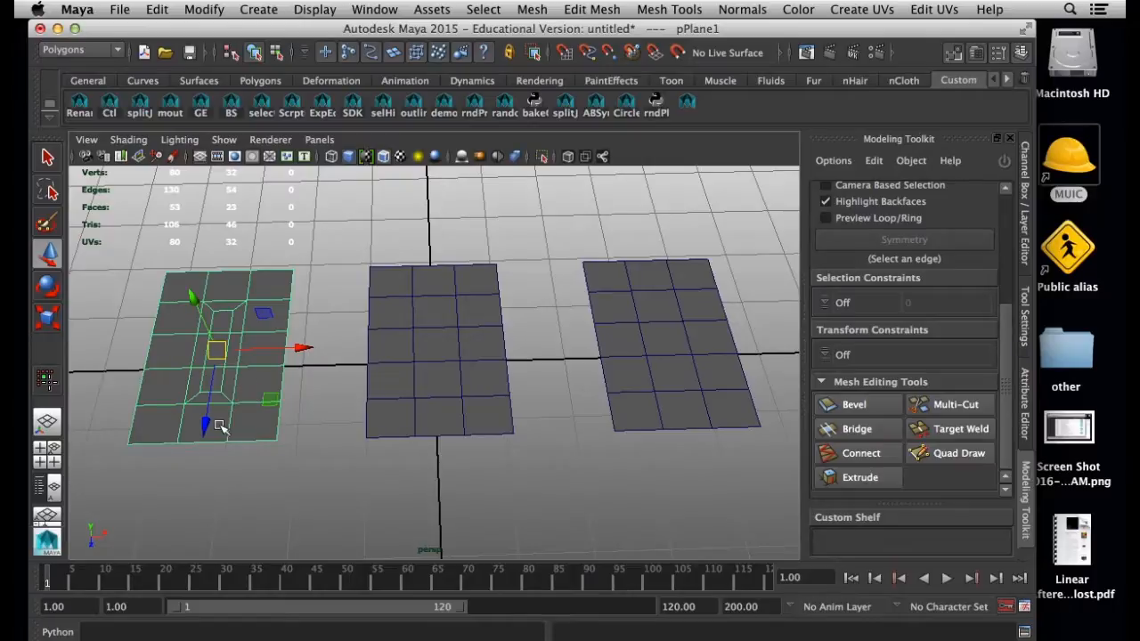
{"action": "scroll", "coordinate": [211, 435], "scroll_direction": "up", "scroll_amount": 4}
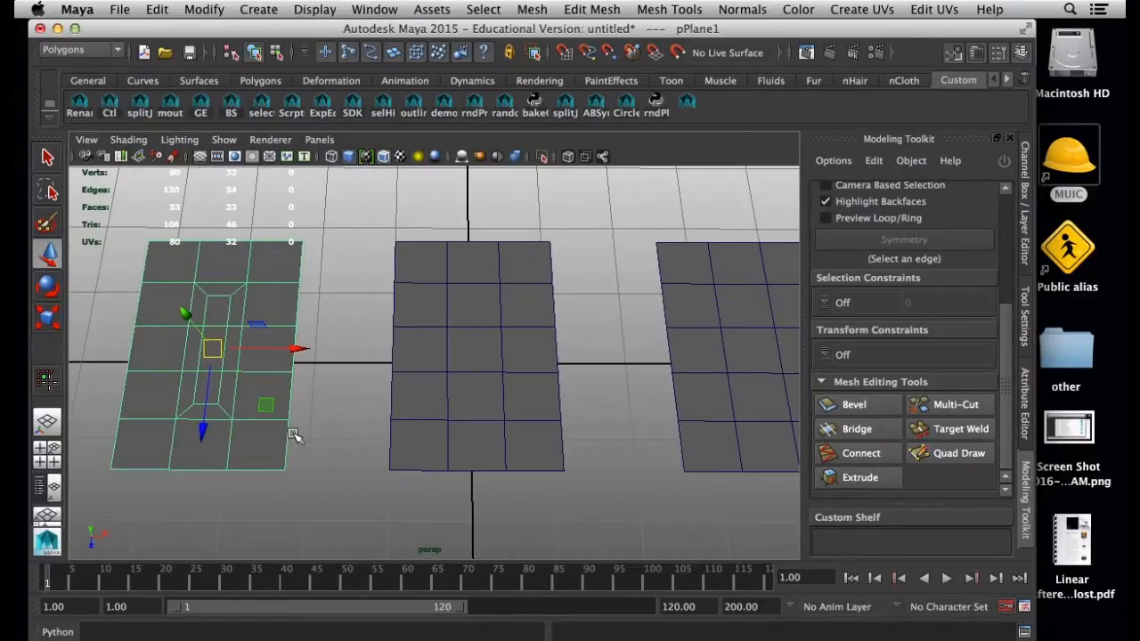
{"action": "key", "text": "3"}
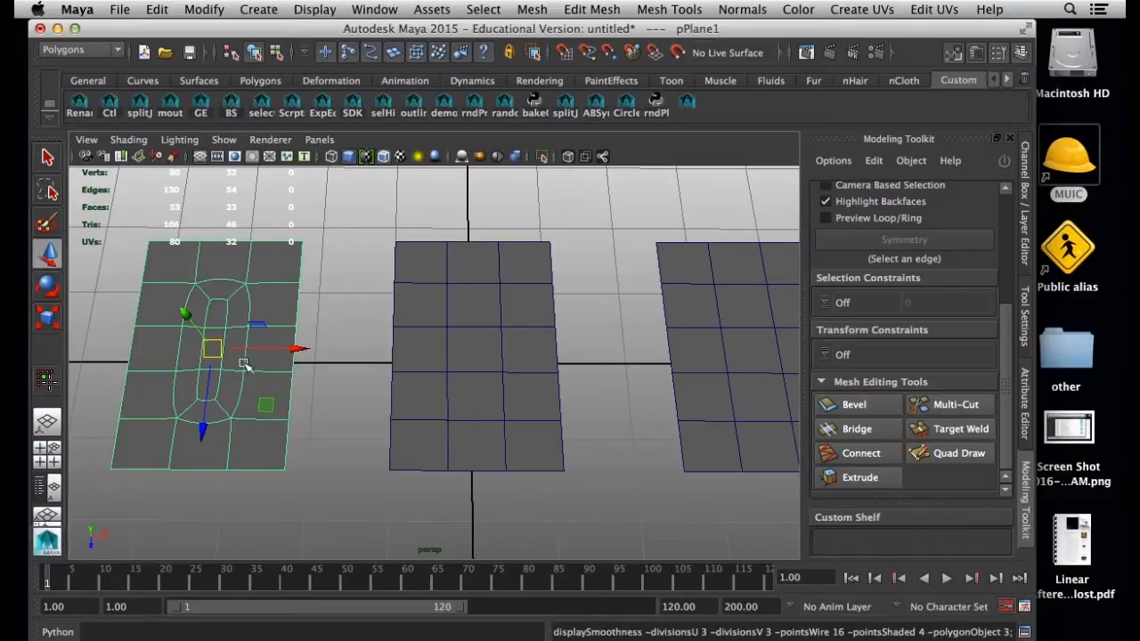
{"action": "left_click", "coordinate": [351, 339]}
{"action": "left_click", "coordinate": [252, 334]}
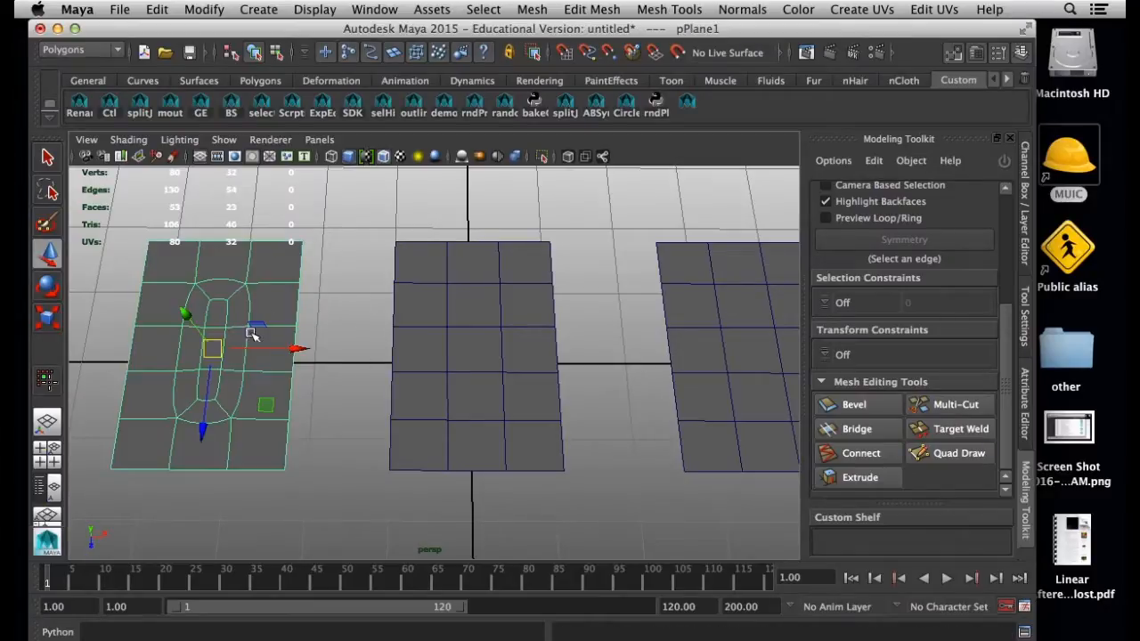
{"action": "key", "text": "1"}
Select the middle plane, check the reference graphic for its layout and switch the plane to face selection
{"action": "left_click", "coordinate": [443, 405]}
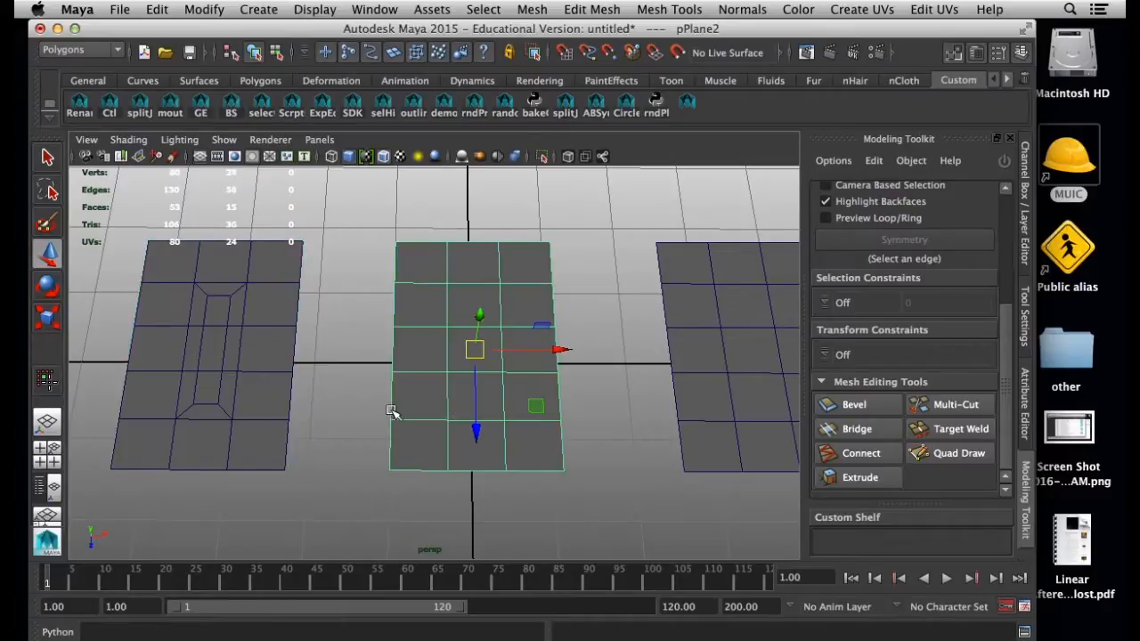
{"action": "left_click", "coordinate": [753, 640]}
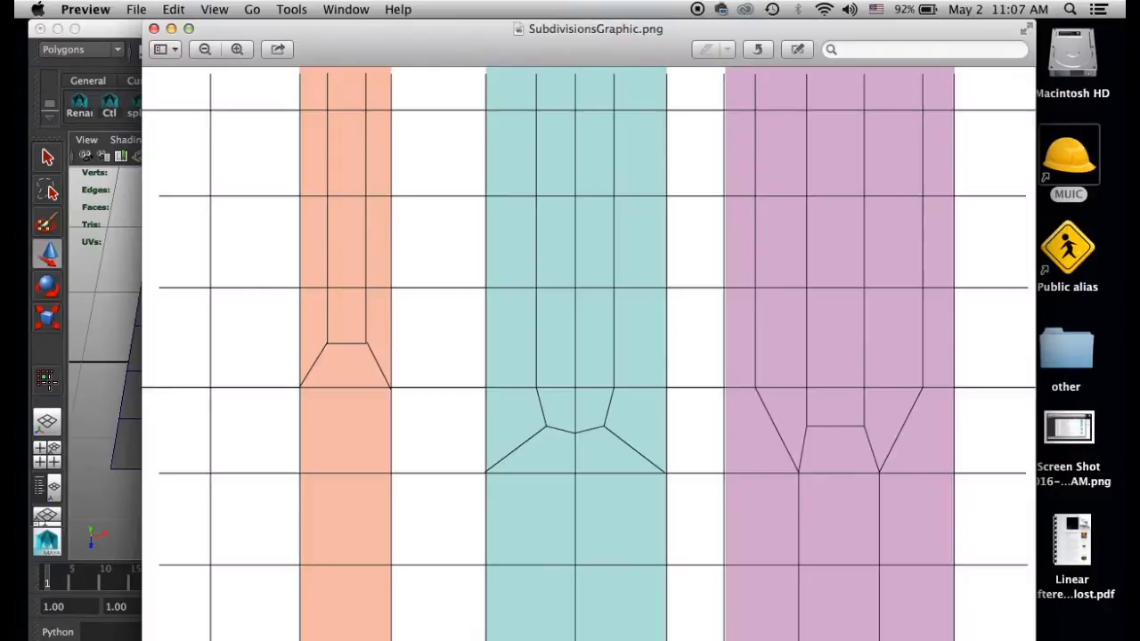
{"action": "left_click", "coordinate": [111, 36]}
{"action": "right_click", "coordinate": [430, 396]}
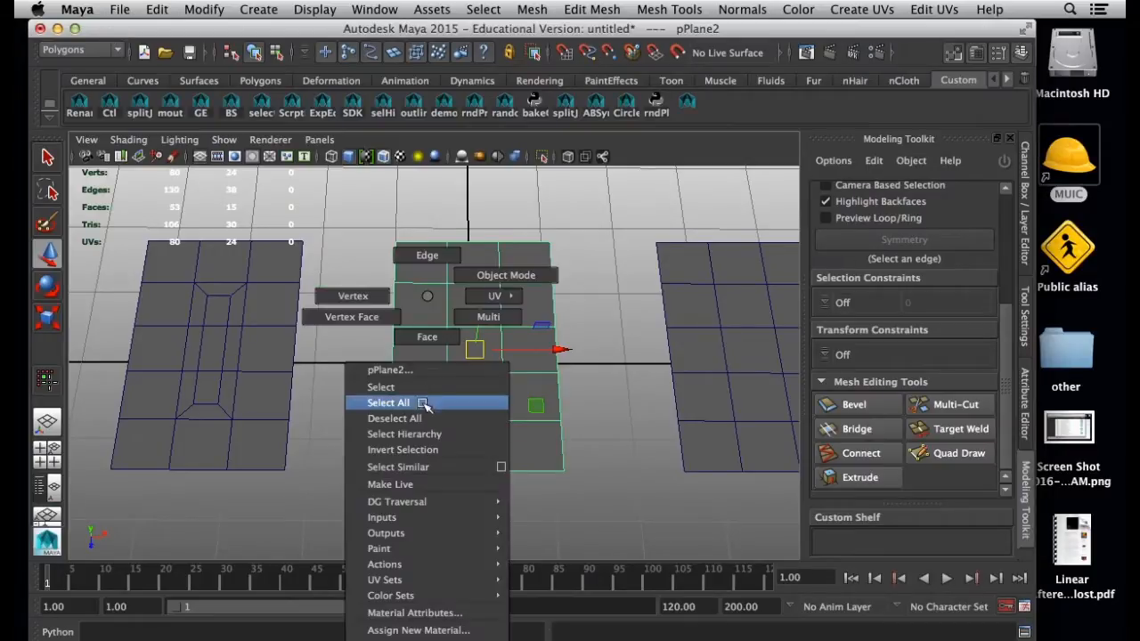
{"action": "left_click", "coordinate": [428, 337]}
Select all faces in the two left columns of the middle plane
{"action": "left_click", "coordinate": [426, 448]}
{"action": "left_click", "coordinate": [422, 403], "text": "shift"}
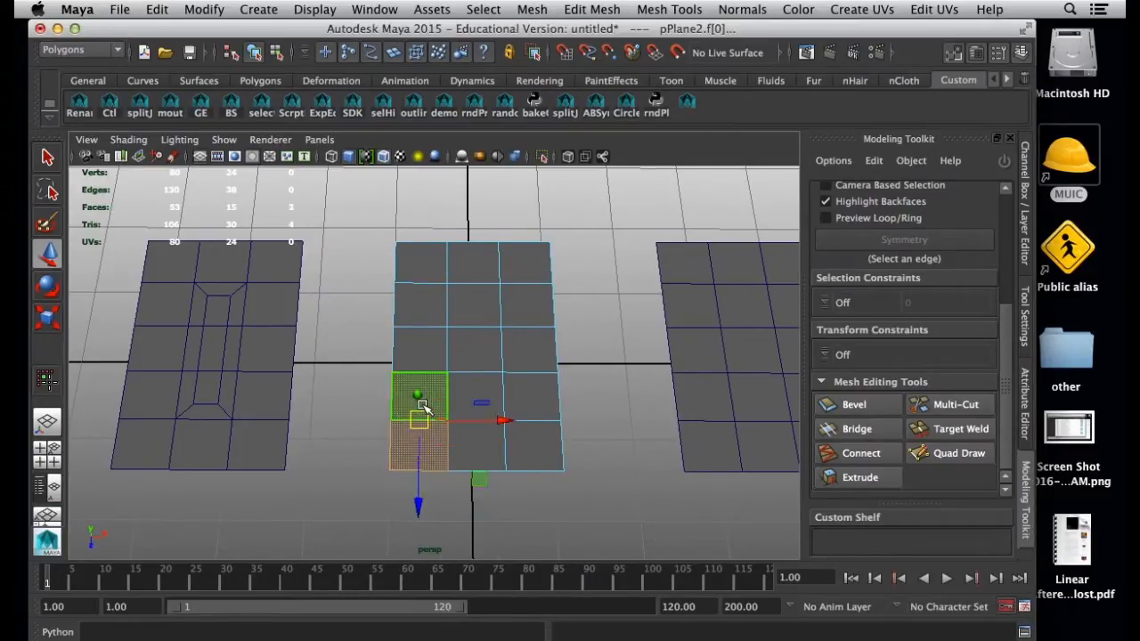
{"action": "double_click", "coordinate": [422, 402], "text": "shift"}
{"action": "left_click", "coordinate": [470, 446], "text": "shift"}
{"action": "double_click", "coordinate": [475, 400], "text": "shift"}
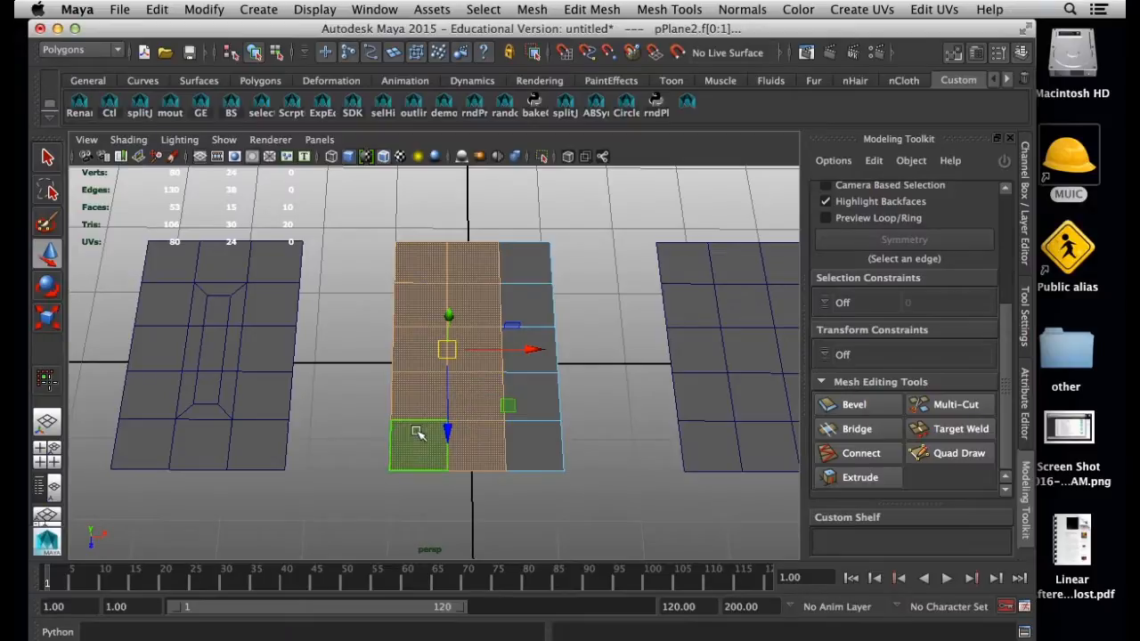
Select the six faces in the three inner rows of the middle plane's two left columns
{"action": "left_click", "coordinate": [428, 305]}
{"action": "left_click", "coordinate": [466, 306], "text": "shift"}
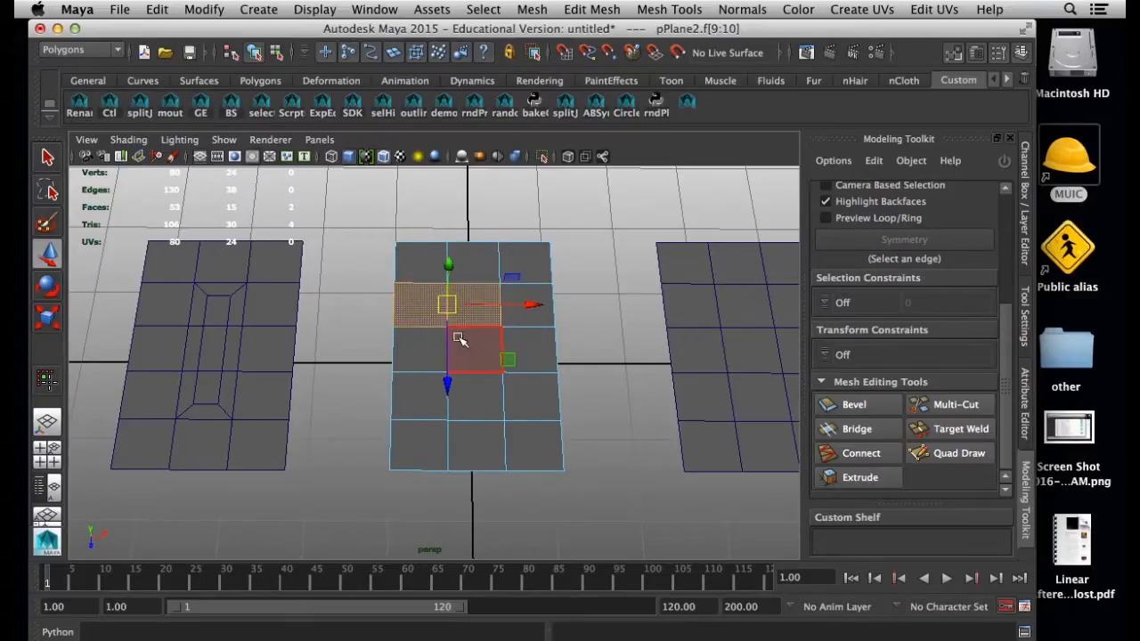
{"action": "left_click", "coordinate": [461, 341], "text": "shift"}
{"action": "left_click", "coordinate": [431, 358], "text": "shift"}
{"action": "left_click", "coordinate": [414, 392], "text": "shift"}
{"action": "left_click", "coordinate": [478, 397], "text": "shift"}
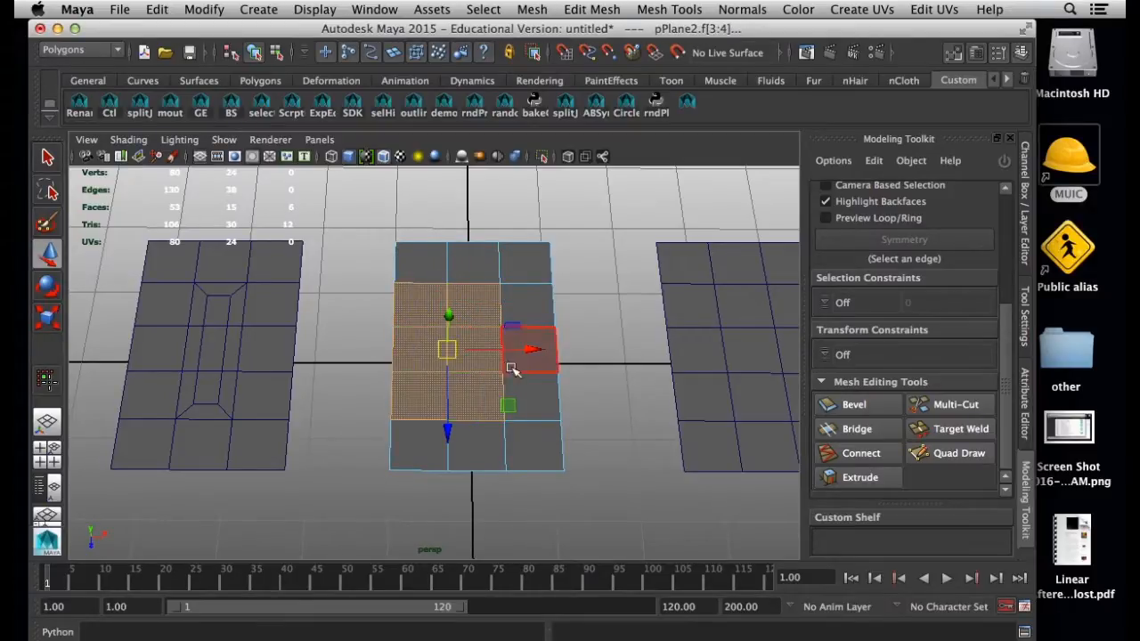
Extrude the six selected faces with reset settings and offset them inward
{"action": "left_click", "coordinate": [885, 477]}
{"action": "left_click", "coordinate": [1005, 485]}
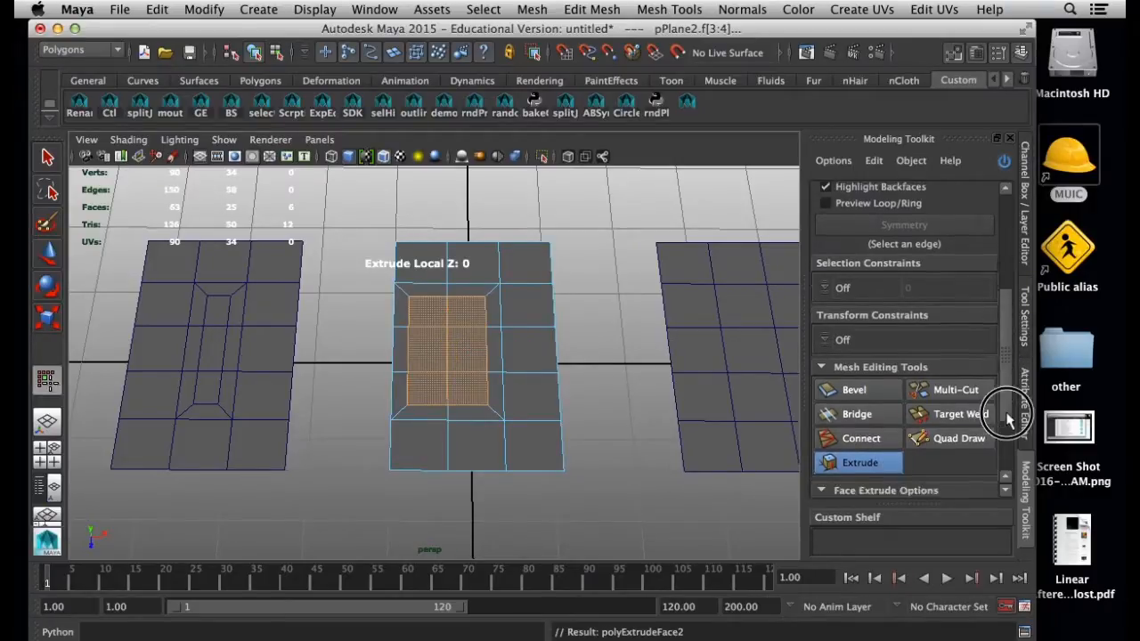
{"action": "left_click", "coordinate": [884, 481]}
{"action": "left_click", "coordinate": [842, 440]}
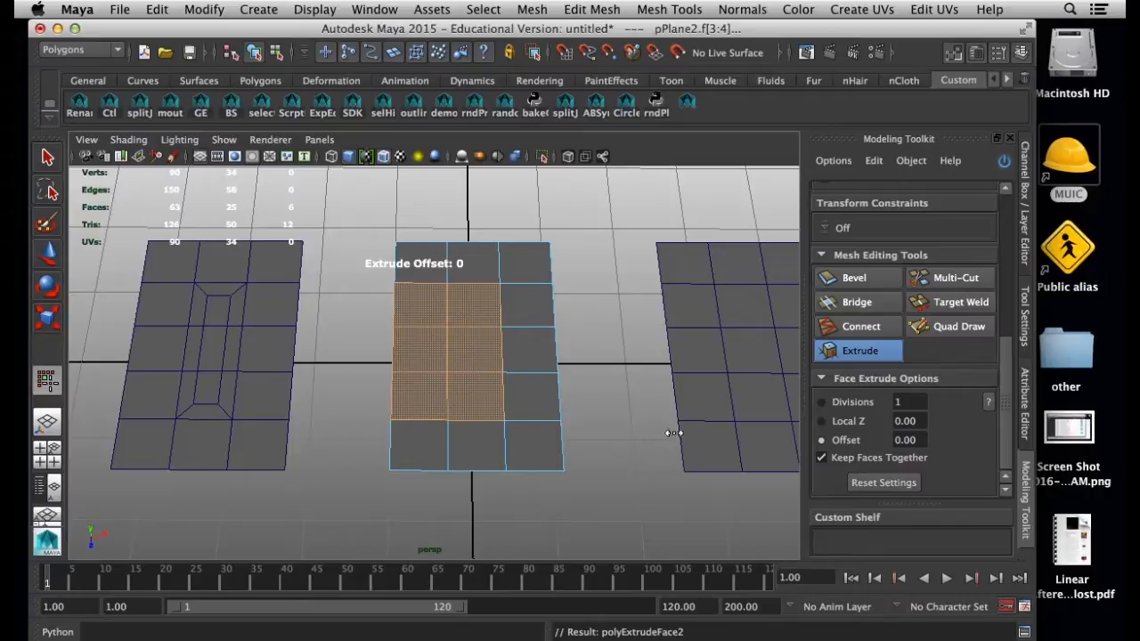
{"action": "left_click_drag", "start_coordinate": [595, 399], "coordinate": [896, 442]}
Scale the inset faces narrower along the X axis
{"action": "left_click_drag", "start_coordinate": [459, 367], "coordinate": [481, 367]}
{"action": "key", "text": "r"}
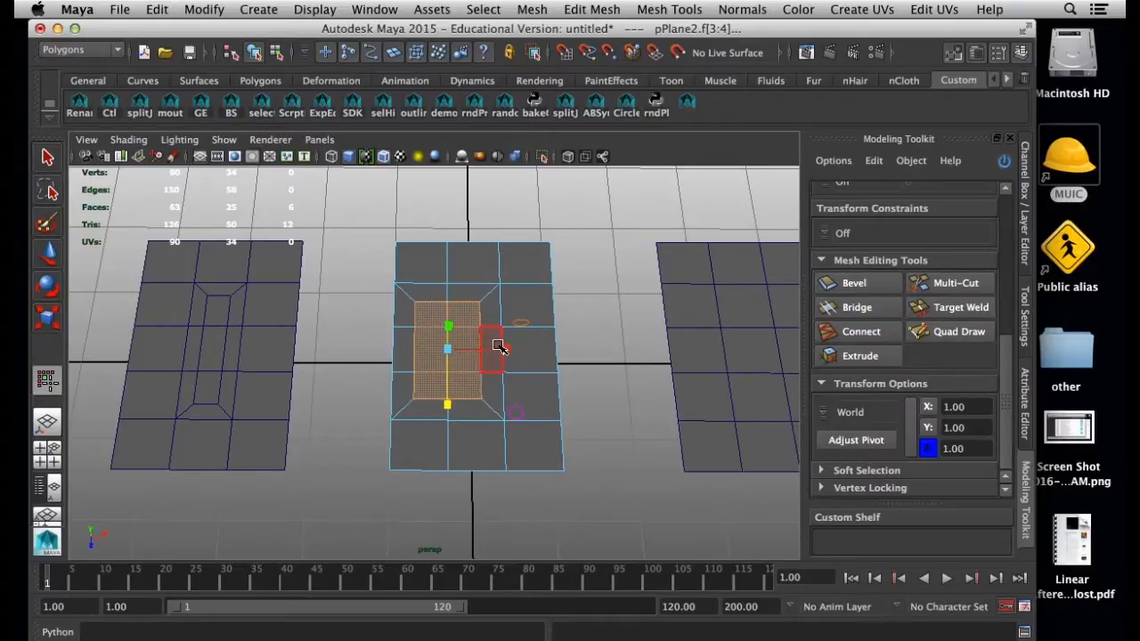
{"action": "left_click_drag", "start_coordinate": [506, 349], "coordinate": [490, 350]}
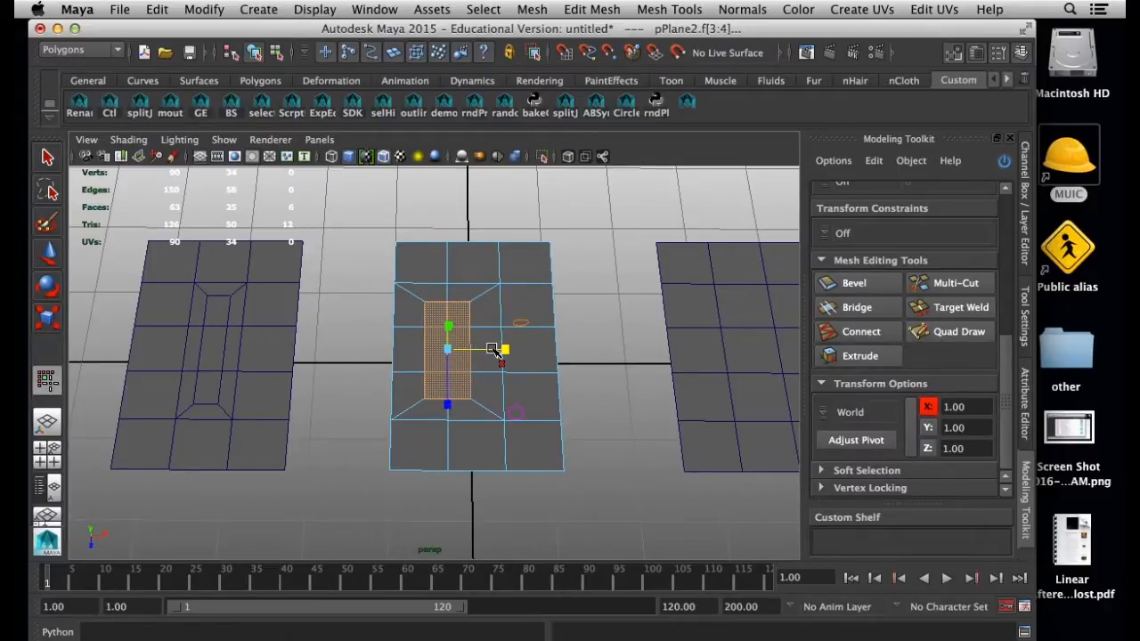
{"action": "key", "text": "w"}
Preview the middle plane with mesh smoothing in object mode and return it to the unsmoothed display
{"action": "right_click_drag", "start_coordinate": [496, 296], "coordinate": [561, 284]}
{"action": "key", "text": "1"}
{"action": "left_click", "coordinate": [626, 378]}
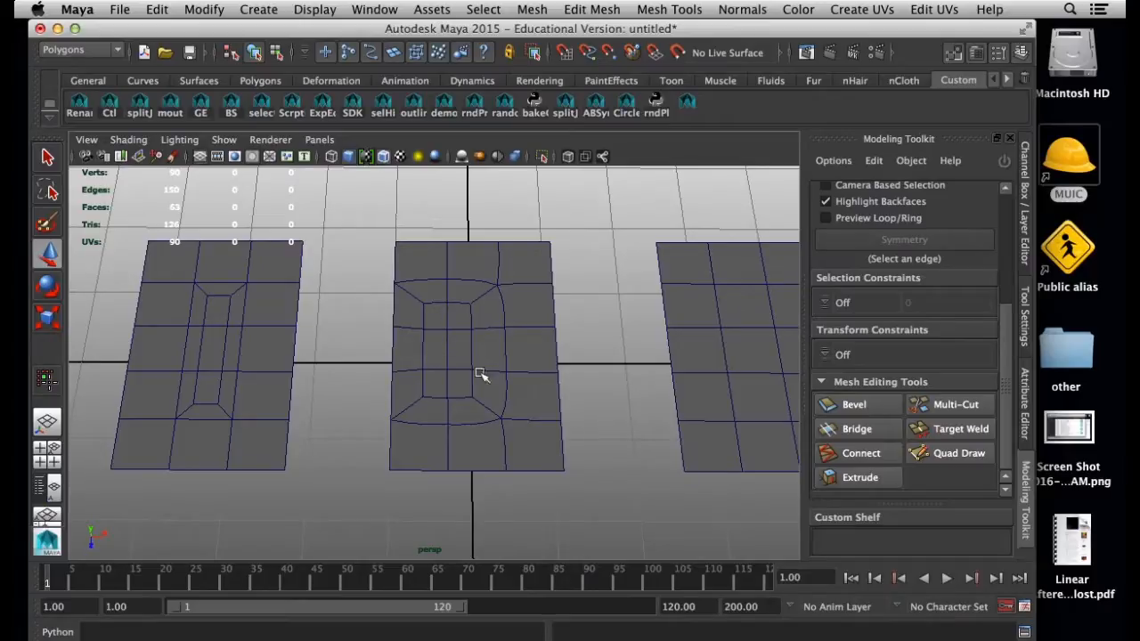
{"action": "left_click", "coordinate": [437, 359]}
{"action": "key", "text": "1"}
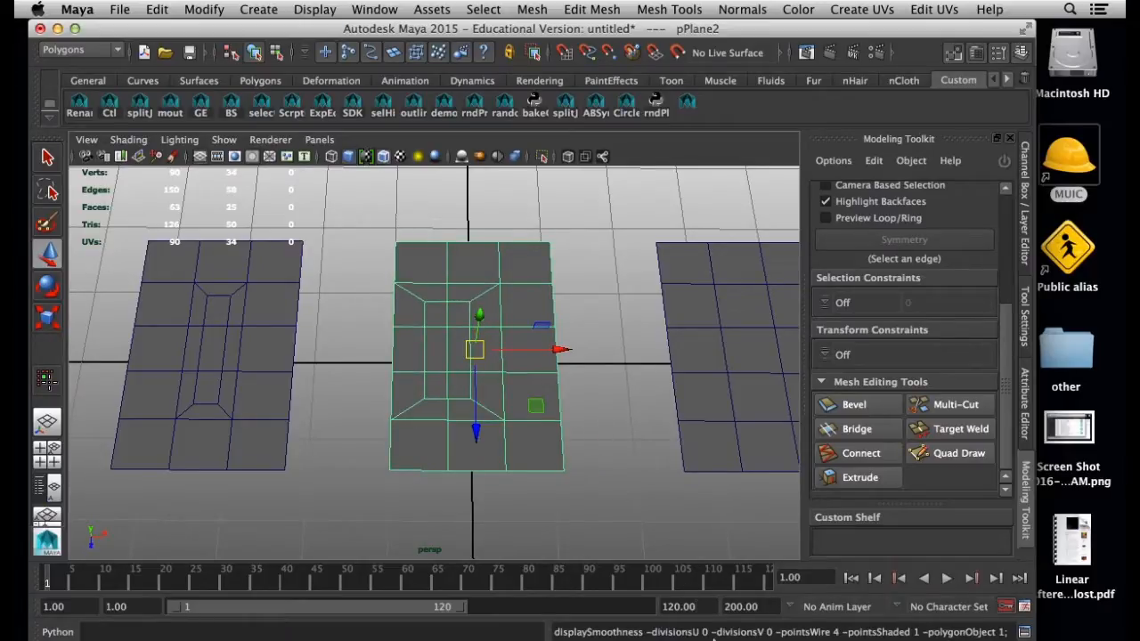
Check the SubdivisionsGraphic.png reference and select the four corner vertices of the middle plane's inset faces in Maya
{"action": "key", "text": "super+Tab"}
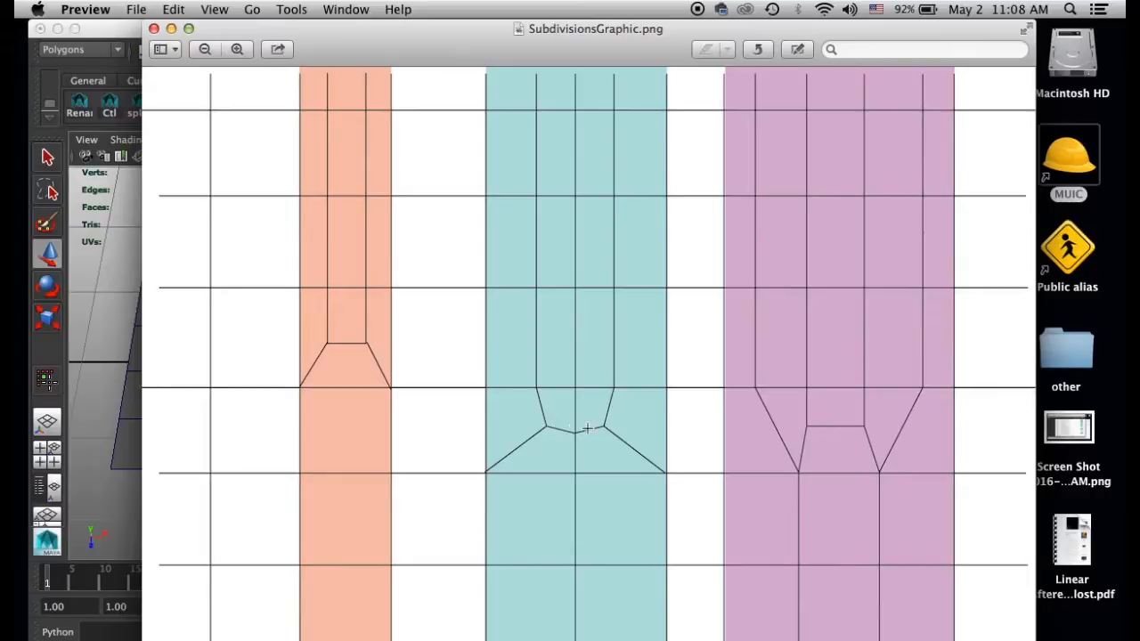
{"action": "left_click", "coordinate": [126, 42]}
{"action": "right_click_drag", "start_coordinate": [412, 296], "coordinate": [358, 298]}
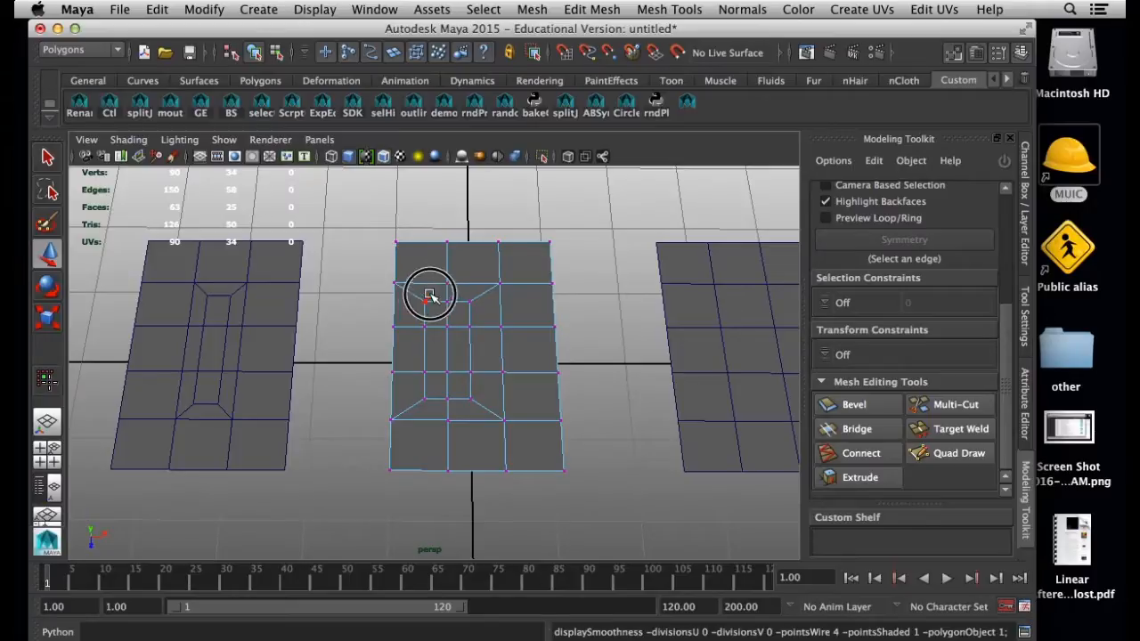
{"action": "left_click", "coordinate": [425, 301]}
{"action": "key", "text": "q"}
{"action": "left_click", "coordinate": [470, 303], "text": "shift"}
{"action": "left_click", "coordinate": [471, 399], "text": "shift"}
{"action": "left_click", "coordinate": [427, 403], "text": "shift"}
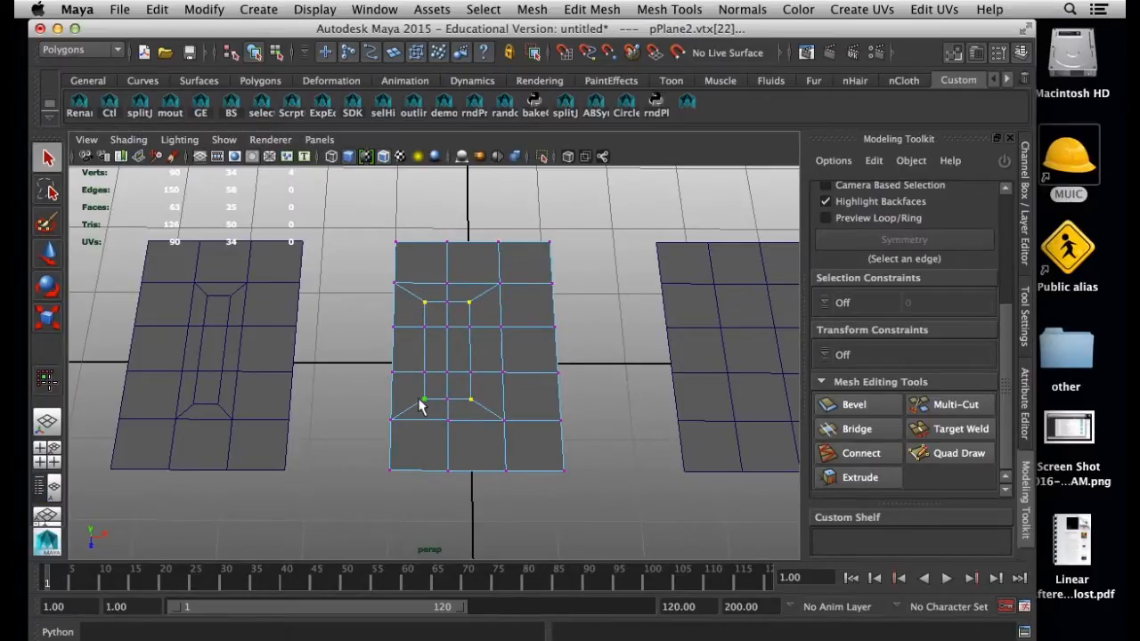
Scale the four corner vertices inward along Z and X to round the inset, using a smooth preview to refine the shape
{"action": "key", "text": "r"}
{"action": "left_click_drag", "start_coordinate": [449, 428], "coordinate": [445, 413]}
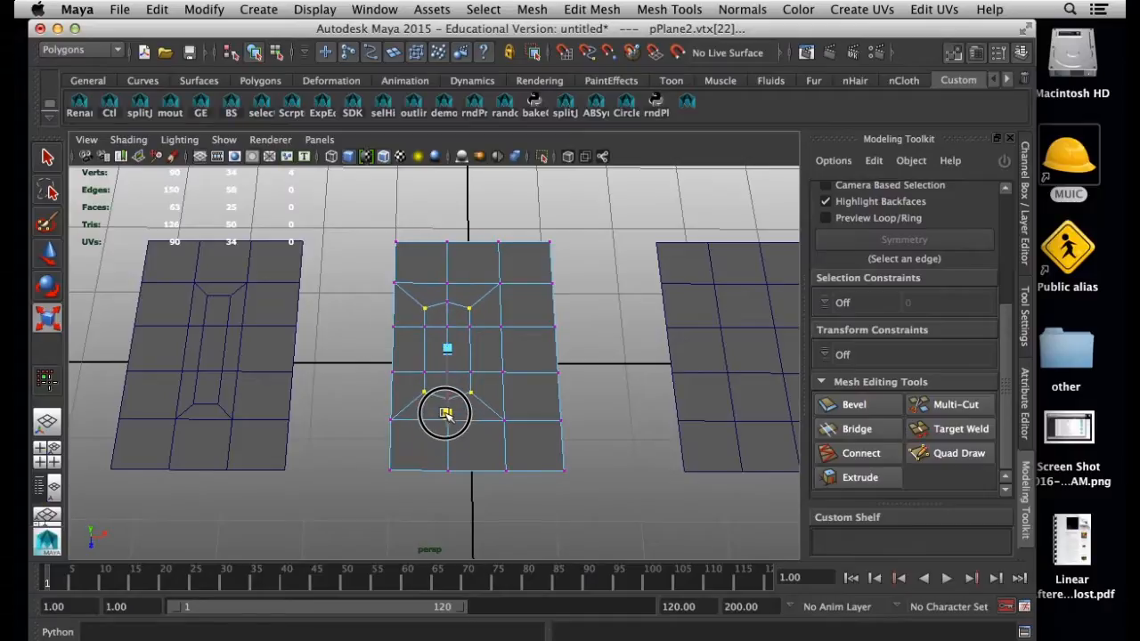
{"action": "left_click_drag", "start_coordinate": [374, 347], "coordinate": [389, 349]}
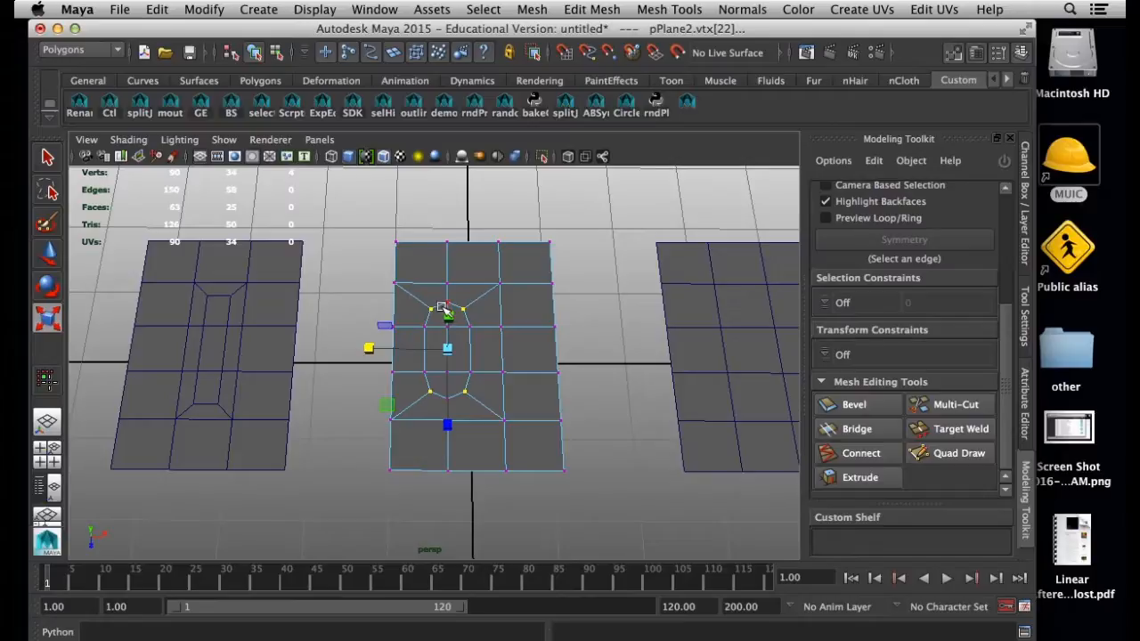
{"action": "key", "text": "3"}
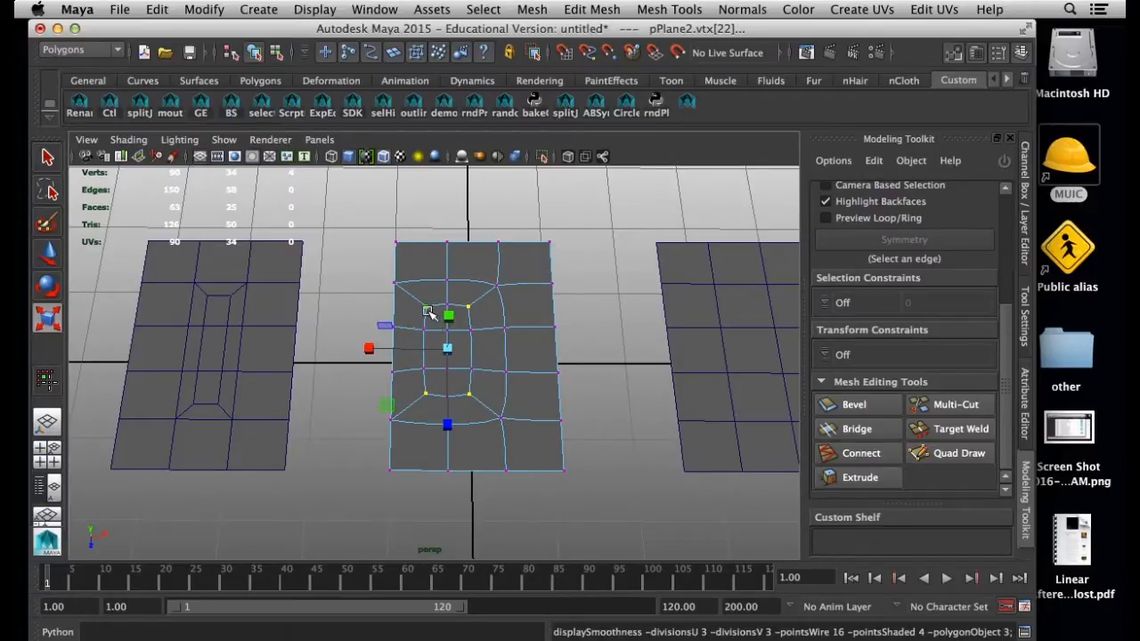
{"action": "left_click_drag", "start_coordinate": [370, 350], "coordinate": [377, 349]}
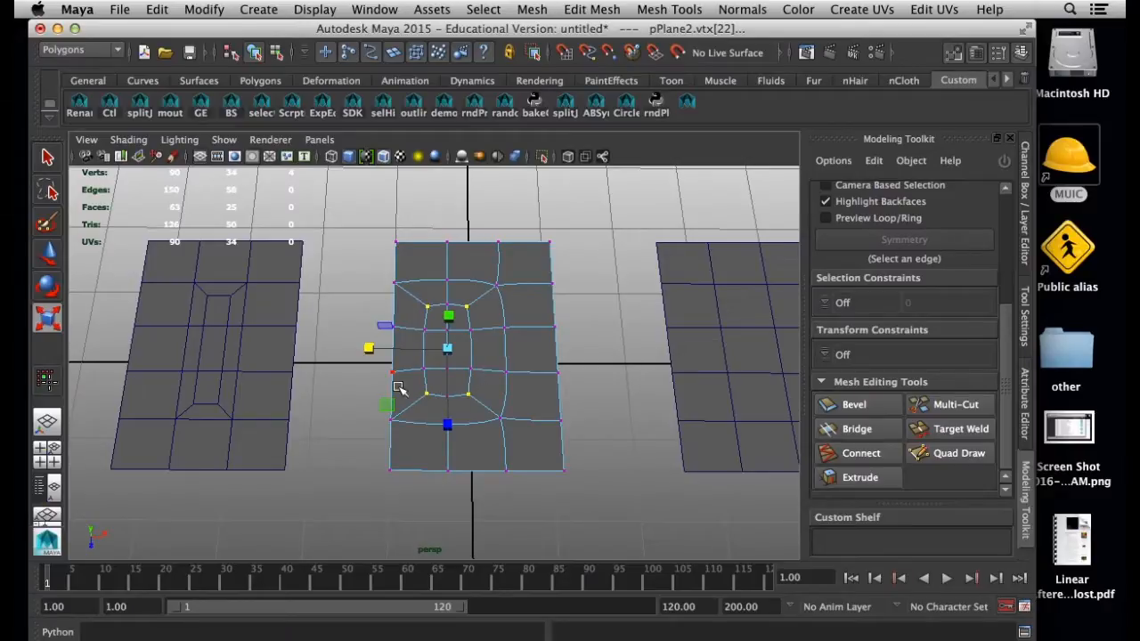
{"action": "key", "text": "1"}
Compare the middle plane with the reference graphic, return to object mode and clear the selection in Maya
{"action": "key", "text": "super+Tab"}
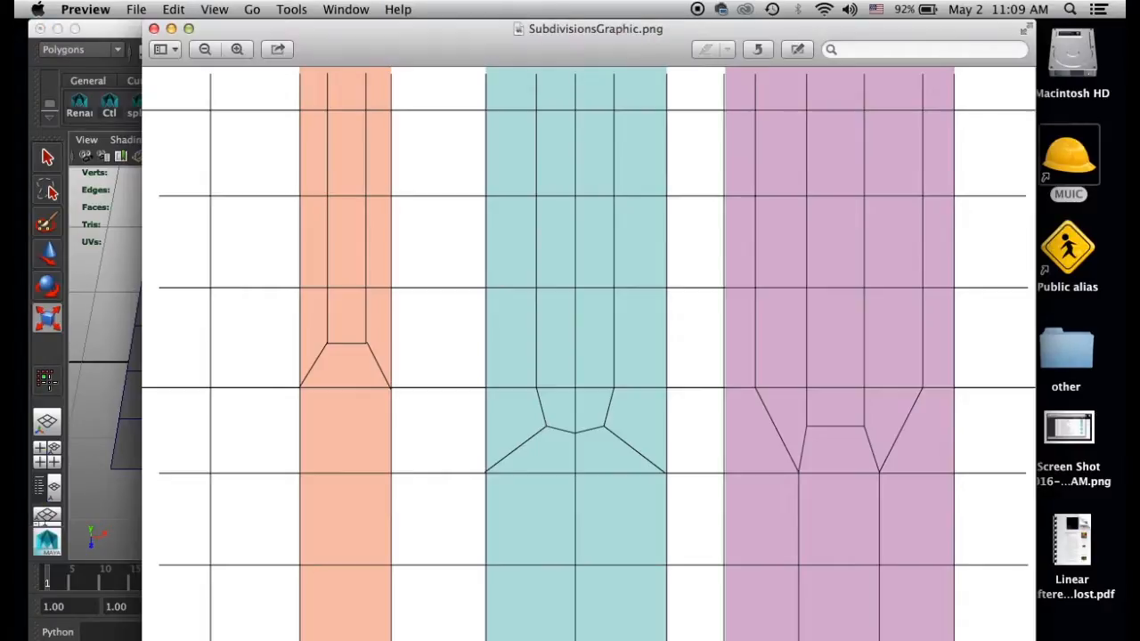
{"action": "left_click", "coordinate": [131, 44]}
{"action": "right_click_drag", "start_coordinate": [468, 369], "coordinate": [521, 280]}
{"action": "left_click", "coordinate": [595, 340]}
{"action": "middle_click_drag", "start_coordinate": [573, 351], "coordinate": [497, 369], "text": "alt"}
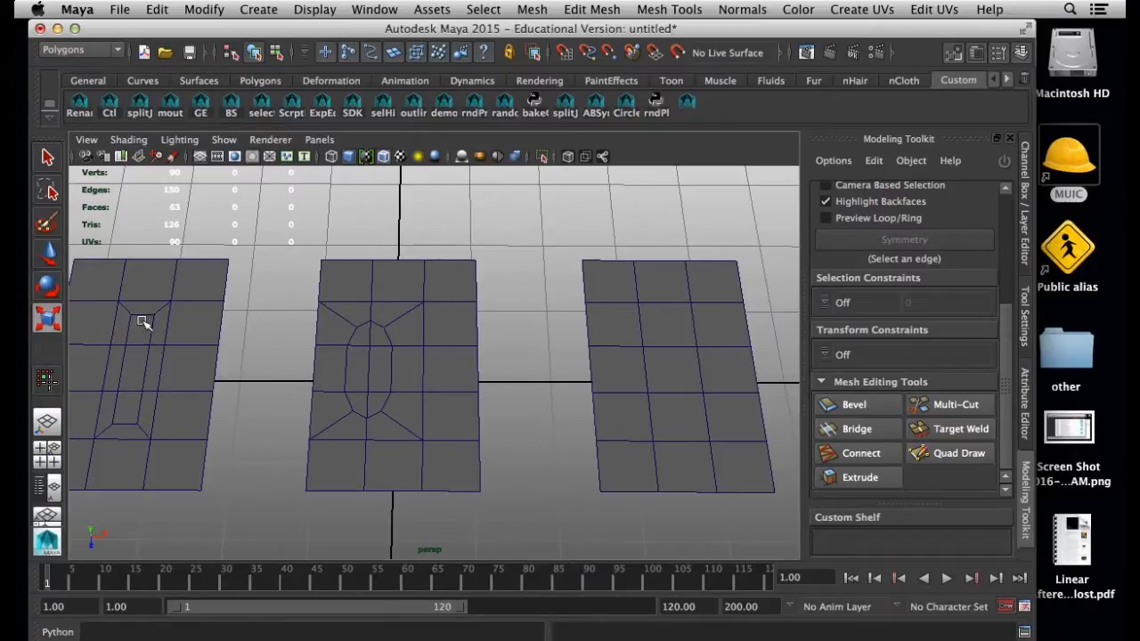
{"action": "middle_click_drag", "start_coordinate": [169, 339], "coordinate": [220, 332], "text": "alt"}
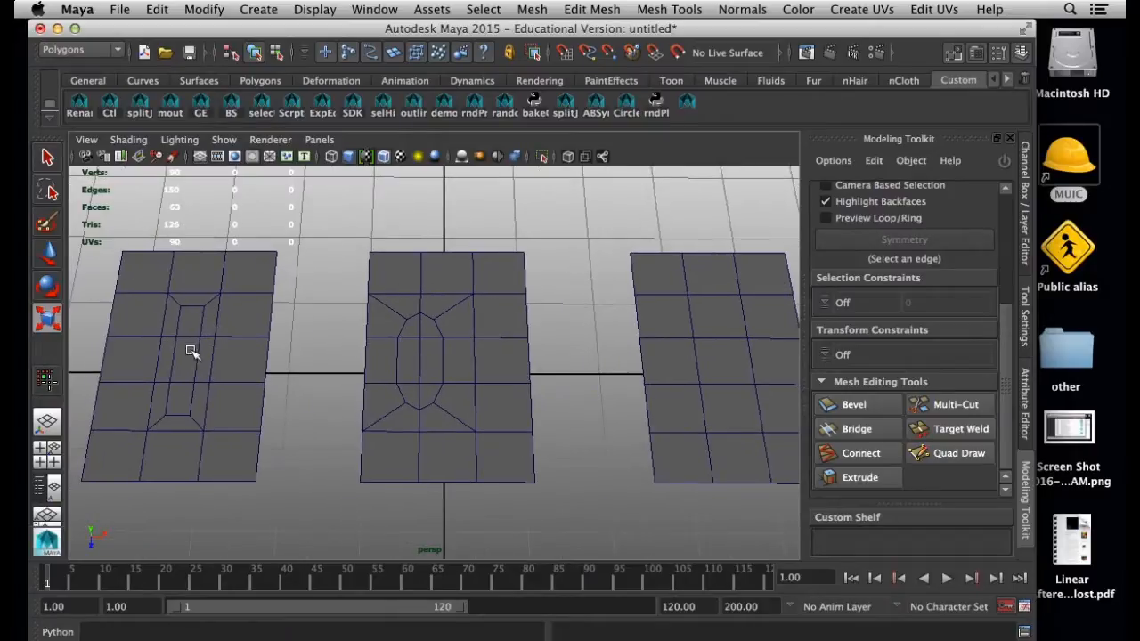
Select the third plane and check the purple pattern in the SubdivisionsGraphic.png reference
{"action": "left_click", "coordinate": [665, 325]}
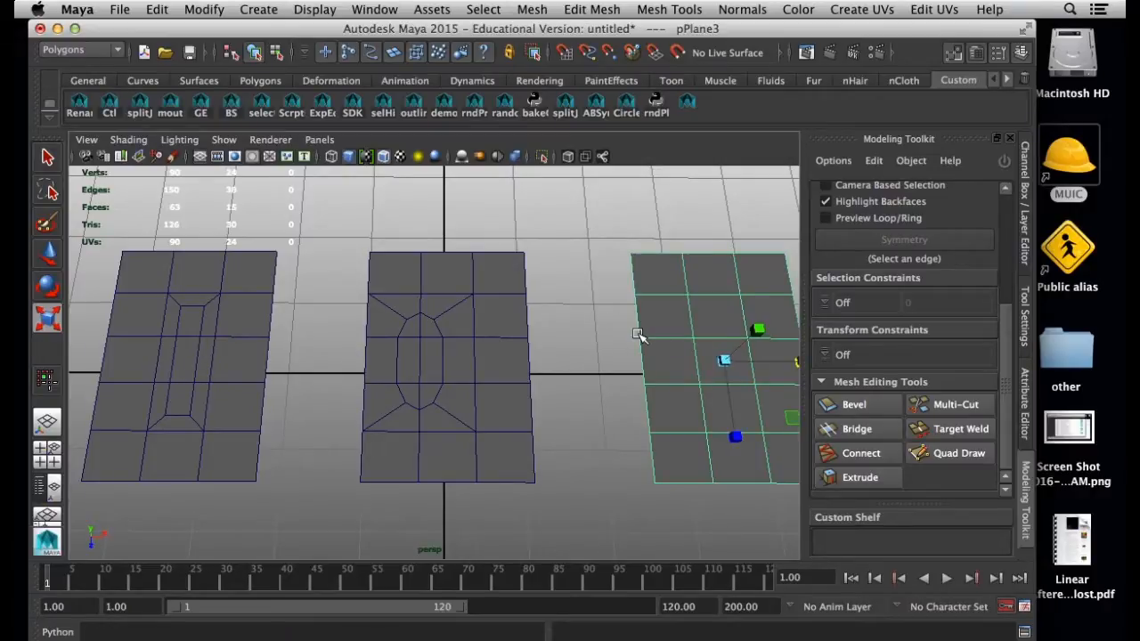
{"action": "middle_click_drag", "start_coordinate": [640, 347], "coordinate": [489, 336], "text": "alt"}
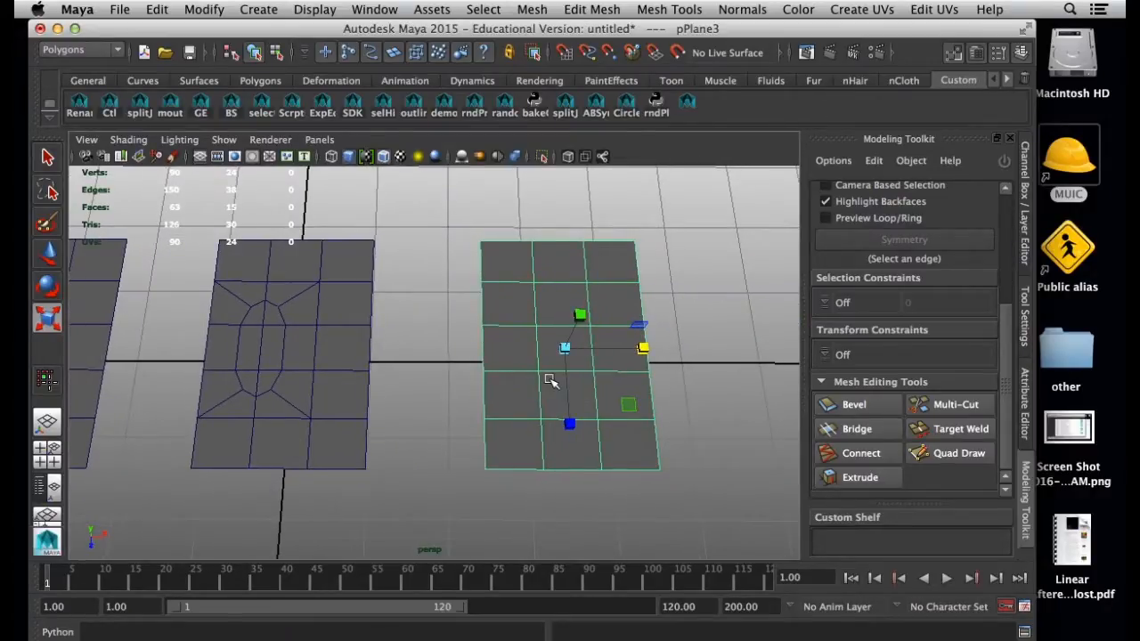
{"action": "middle_click_drag", "start_coordinate": [556, 381], "coordinate": [530, 376], "text": "alt"}
{"action": "left_click", "coordinate": [793, 639]}
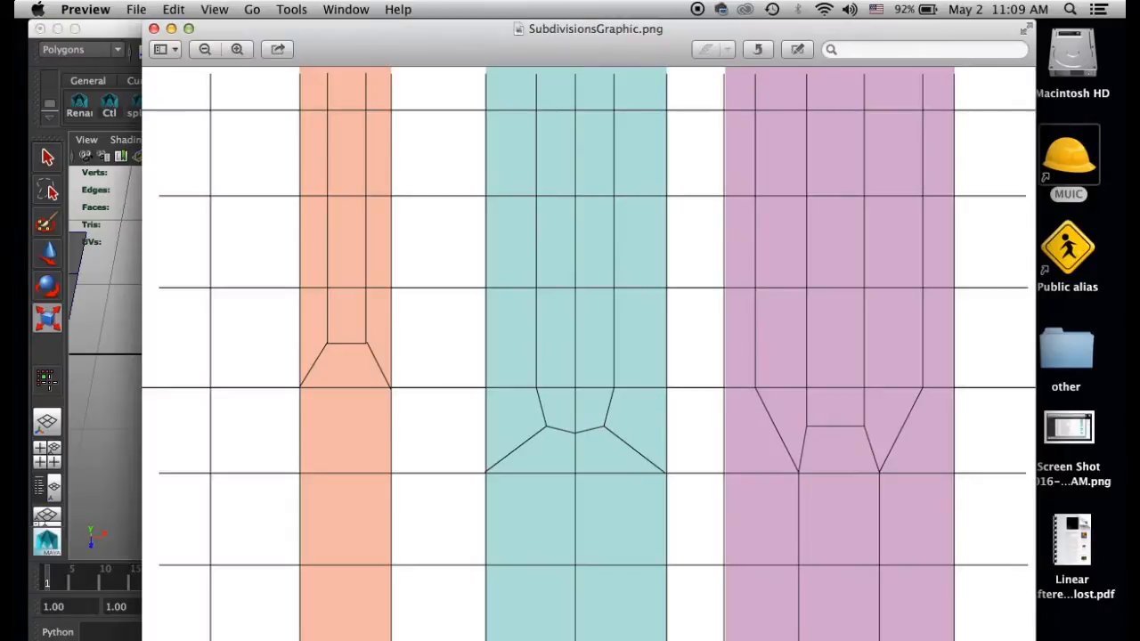
{"action": "left_click", "coordinate": [114, 28]}
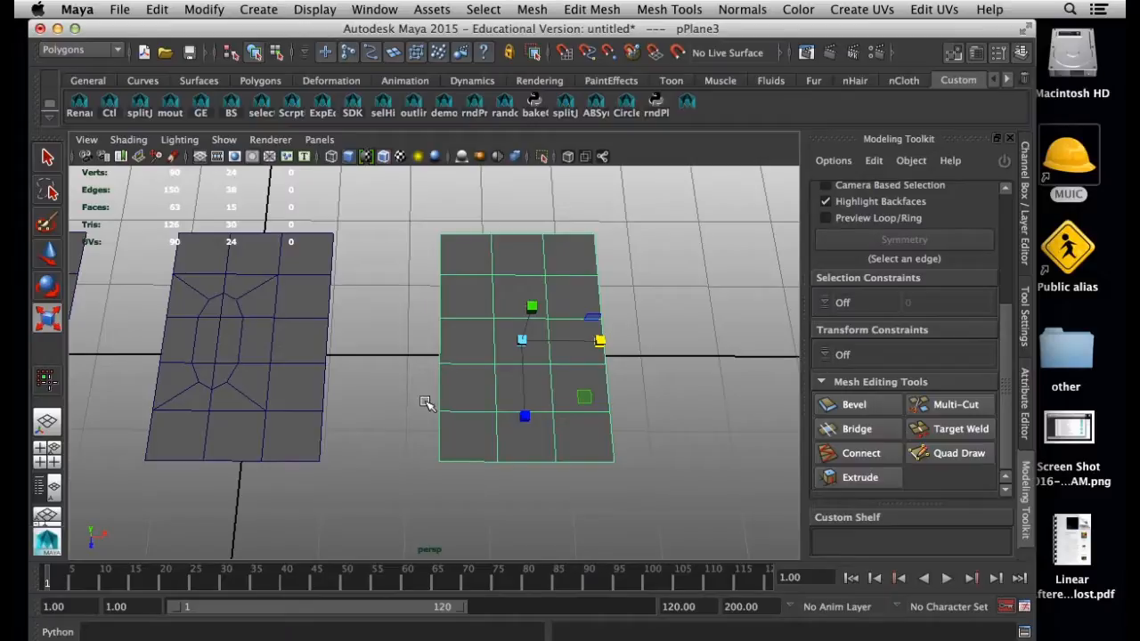
Select the eight border edges around the three inner faces of the third plane's middle column
{"action": "right_click_drag", "start_coordinate": [486, 353], "coordinate": [483, 254]}
{"action": "left_click", "coordinate": [515, 275]}
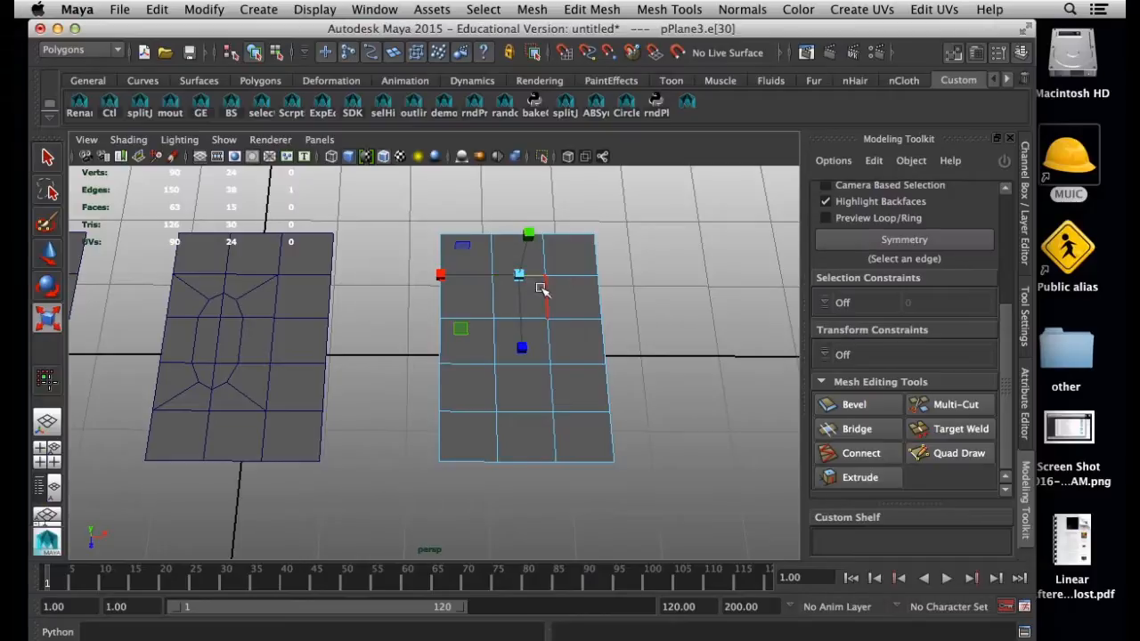
{"action": "left_click_drag", "start_coordinate": [538, 292], "coordinate": [549, 385]}
{"action": "left_click", "coordinate": [549, 386], "text": "shift"}
{"action": "left_click", "coordinate": [541, 410], "text": "shift"}
{"action": "left_click", "coordinate": [495, 394], "text": "shift"}
{"action": "left_click", "coordinate": [494, 304], "text": "shift"}
{"action": "left_click", "coordinate": [495, 342], "text": "shift"}
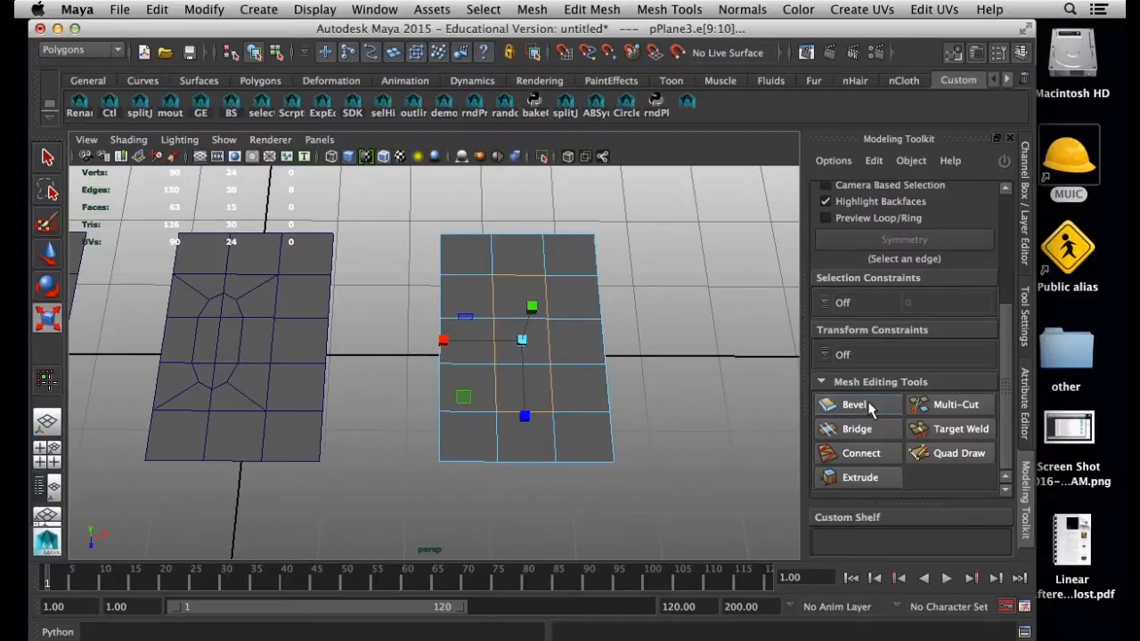
Bevel the selected edges with an offset of 0.5 and compare the topology with the purple reference pattern
{"action": "left_click", "coordinate": [854, 405]}
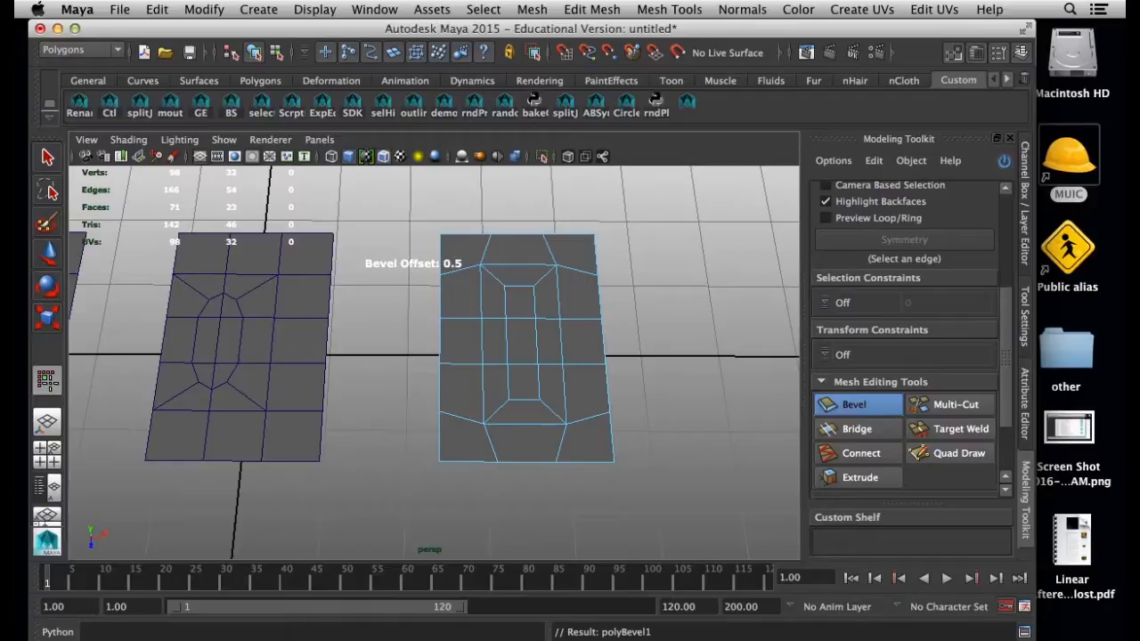
{"action": "key", "text": "super+Tab"}
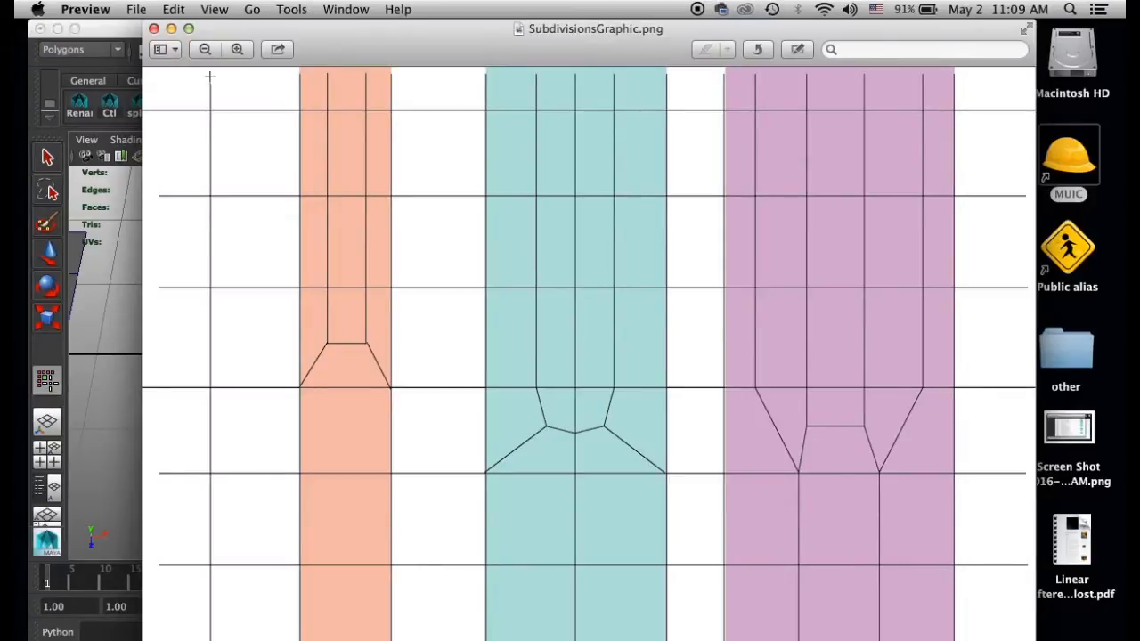
{"action": "key", "text": "super+Tab"}
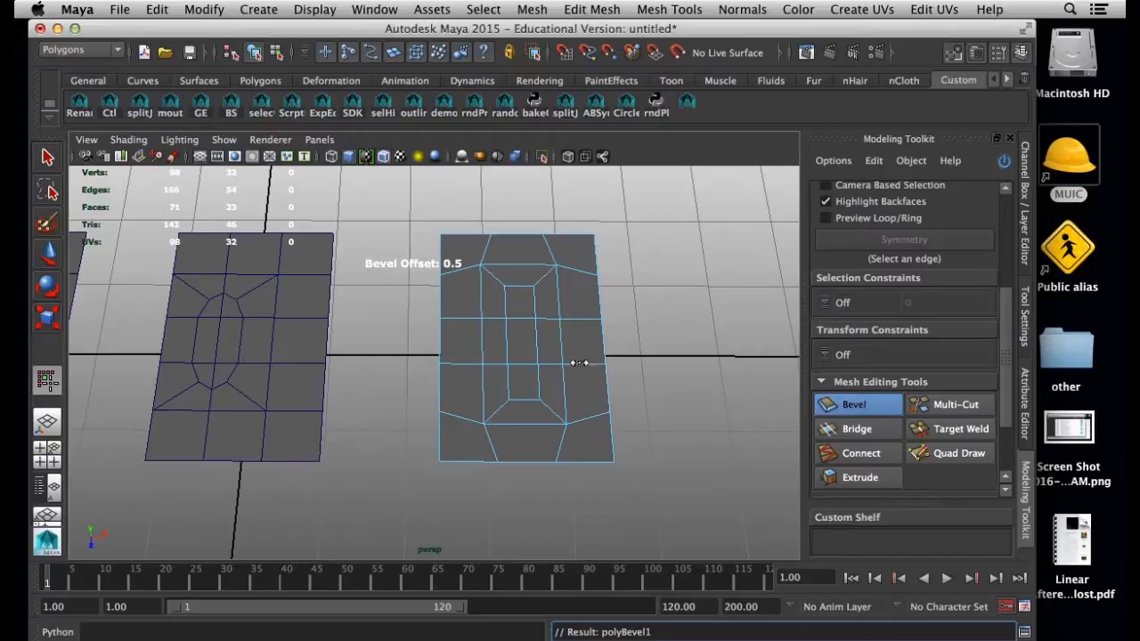
{"action": "left_click_drag", "start_coordinate": [485, 315], "coordinate": [640, 444], "text": "alt"}
{"action": "key", "text": "super+Tab"}
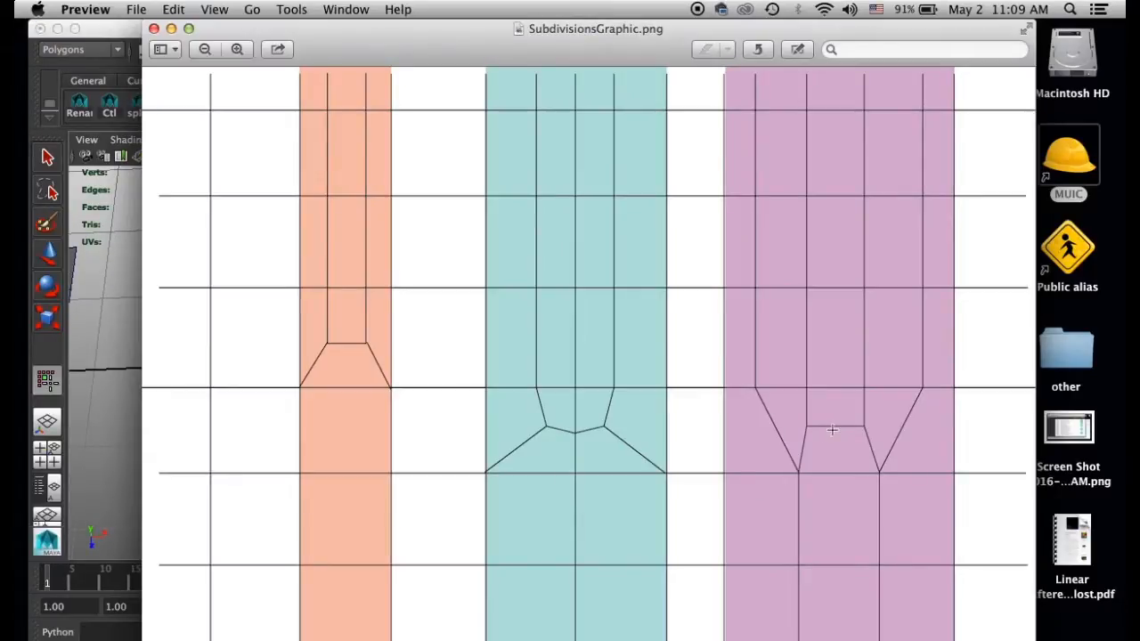
{"action": "key", "text": "super+Tab"}
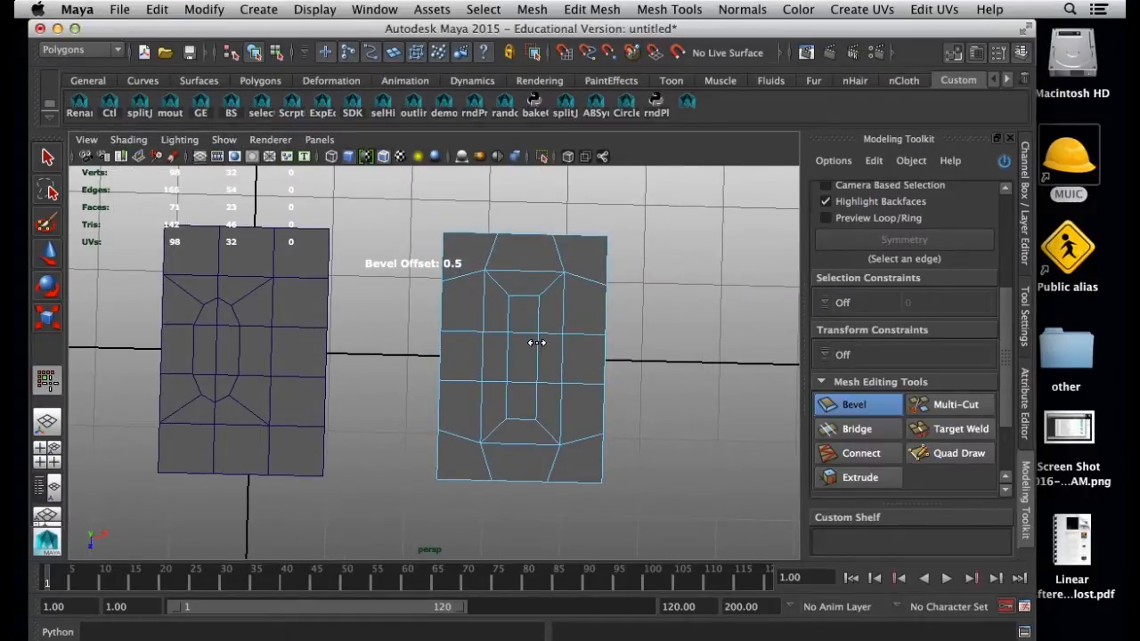
Return to object mode, preview mesh smoothing on the third and middle planes, and restore their unsmoothed display
{"action": "right_click_drag", "start_coordinate": [536, 343], "coordinate": [595, 278]}
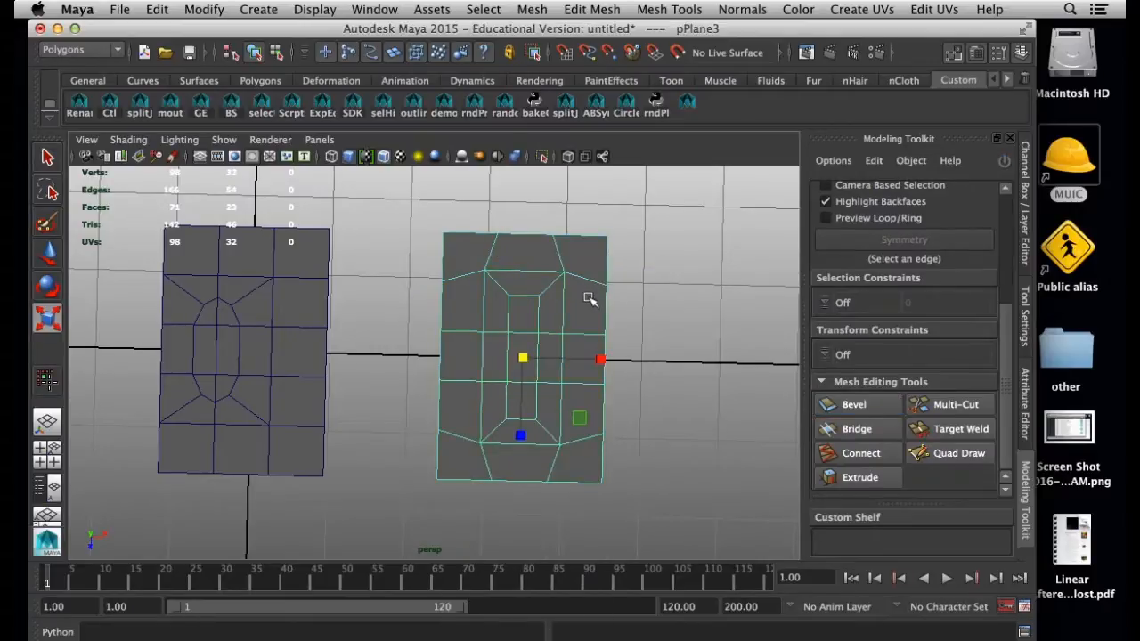
{"action": "key", "text": "3"}
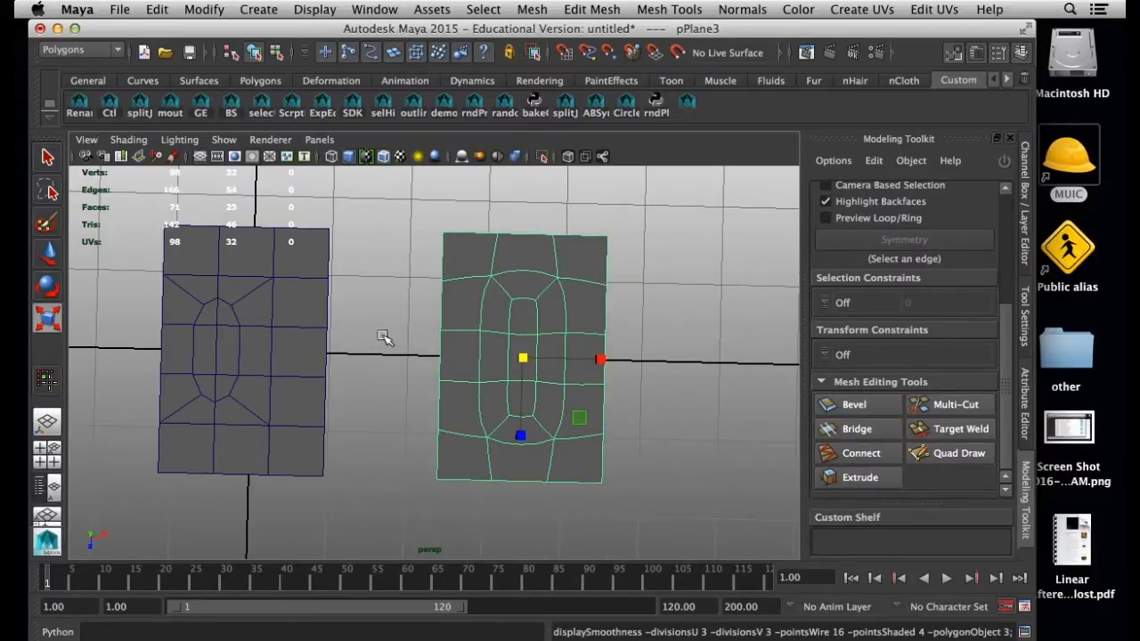
{"action": "left_click", "coordinate": [260, 346]}
{"action": "key", "text": "3"}
{"action": "key", "text": "1"}
{"action": "left_click", "coordinate": [473, 340]}
{"action": "key", "text": "1"}
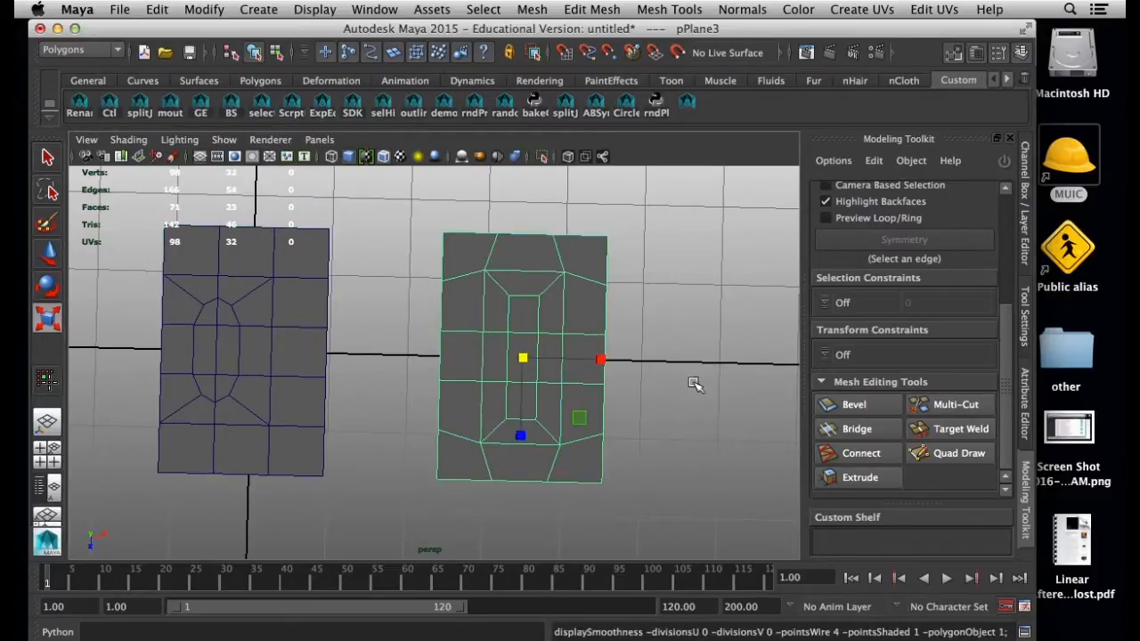
Clear the selection and examine the topology patterns of all three planes together
{"action": "right_click_drag", "start_coordinate": [695, 383], "coordinate": [476, 371], "text": "alt"}
{"action": "left_click_drag", "start_coordinate": [475, 371], "coordinate": [470, 338], "text": "alt"}
{"action": "left_click_drag", "start_coordinate": [431, 389], "coordinate": [453, 360], "text": "alt"}
{"action": "left_click", "coordinate": [383, 432]}
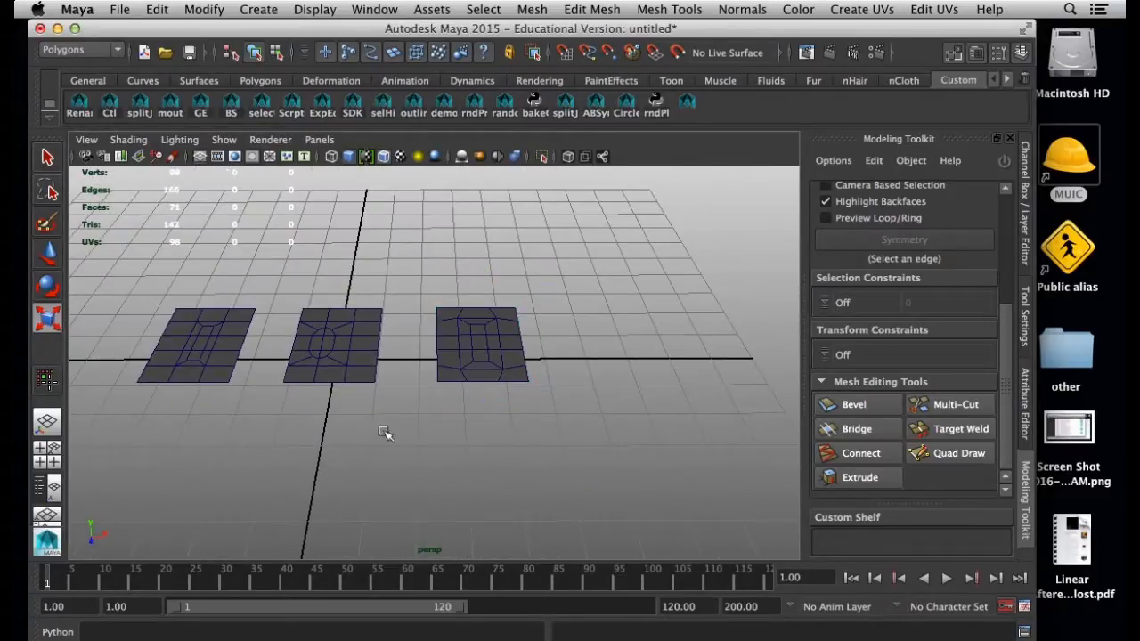
{"action": "middle_click_drag", "start_coordinate": [372, 422], "coordinate": [461, 426], "text": "alt"}
{"action": "left_click_drag", "start_coordinate": [461, 426], "coordinate": [433, 455], "text": "alt"}
{"action": "right_click_drag", "start_coordinate": [433, 455], "coordinate": [510, 482], "text": "alt"}
{"action": "left_click_drag", "start_coordinate": [469, 469], "coordinate": [477, 466], "text": "alt"}
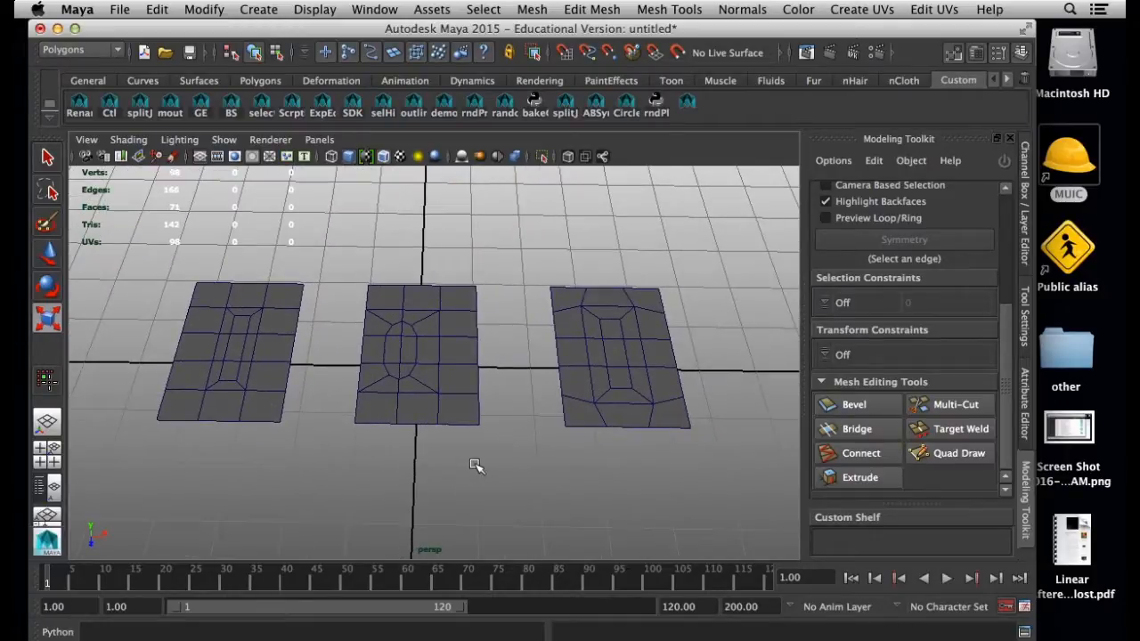
Select the left plane and compare the three finished patterns with the SubdivisionsGraphic.png reference
{"action": "left_click", "coordinate": [249, 361]}
{"action": "left_click_drag", "start_coordinate": [285, 397], "coordinate": [315, 458], "text": "alt"}
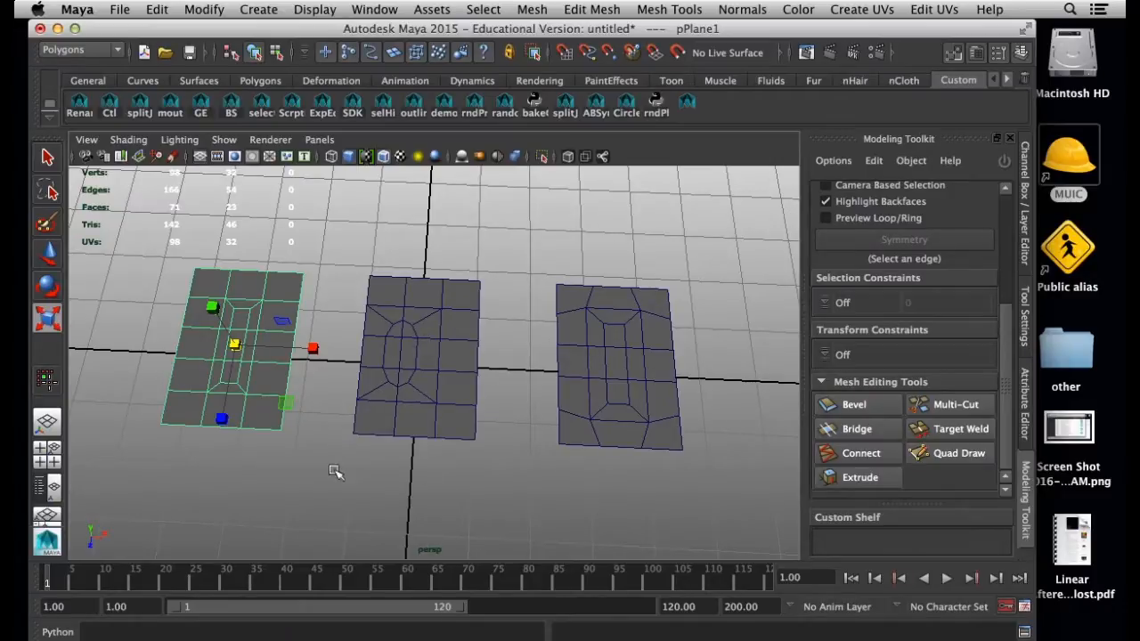
{"action": "key", "text": "super+Tab"}
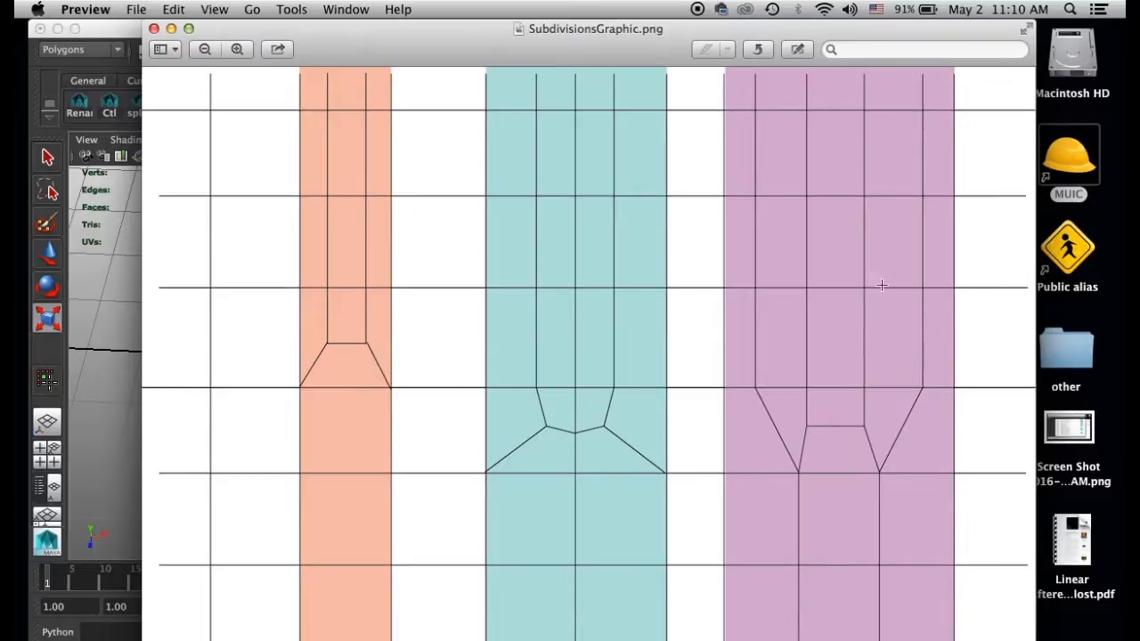
{"action": "left_click", "coordinate": [123, 39]}
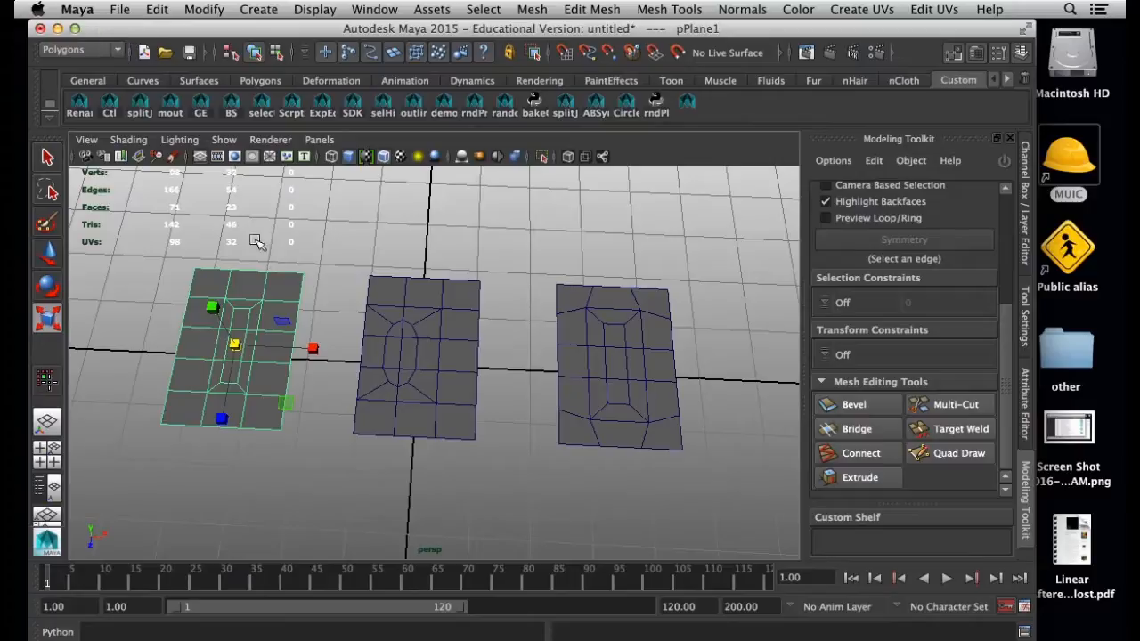
{"action": "left_click_drag", "start_coordinate": [248, 345], "coordinate": [246, 318], "text": "alt"}
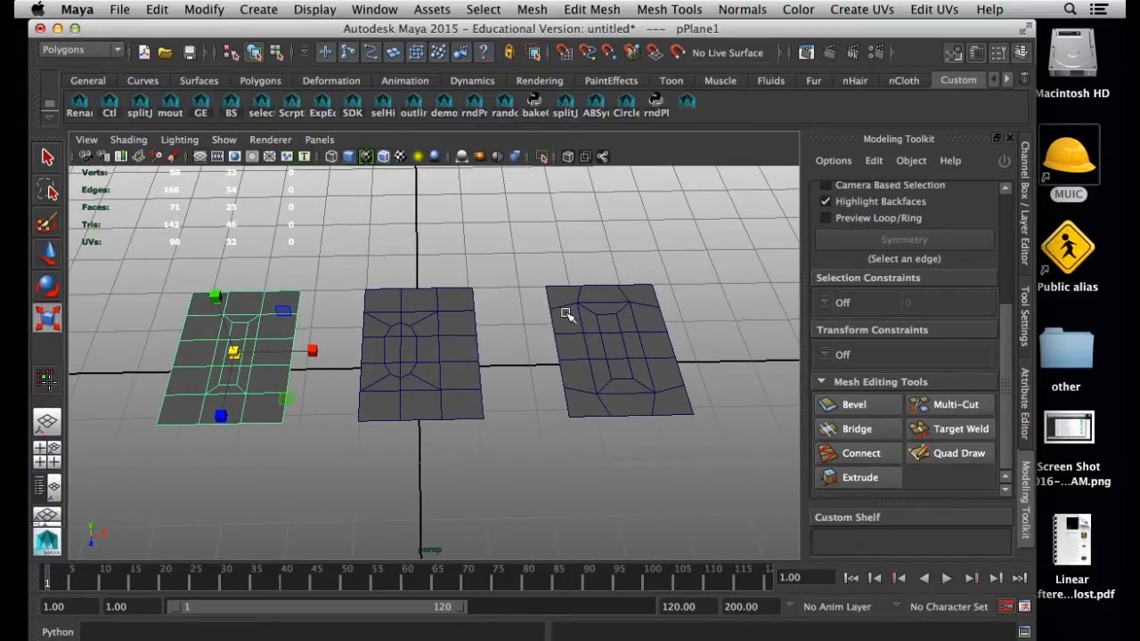
Set a key on the left plane at frame 1 and move its pivot to its near corner facing the middle plane
{"action": "key", "text": "s"}
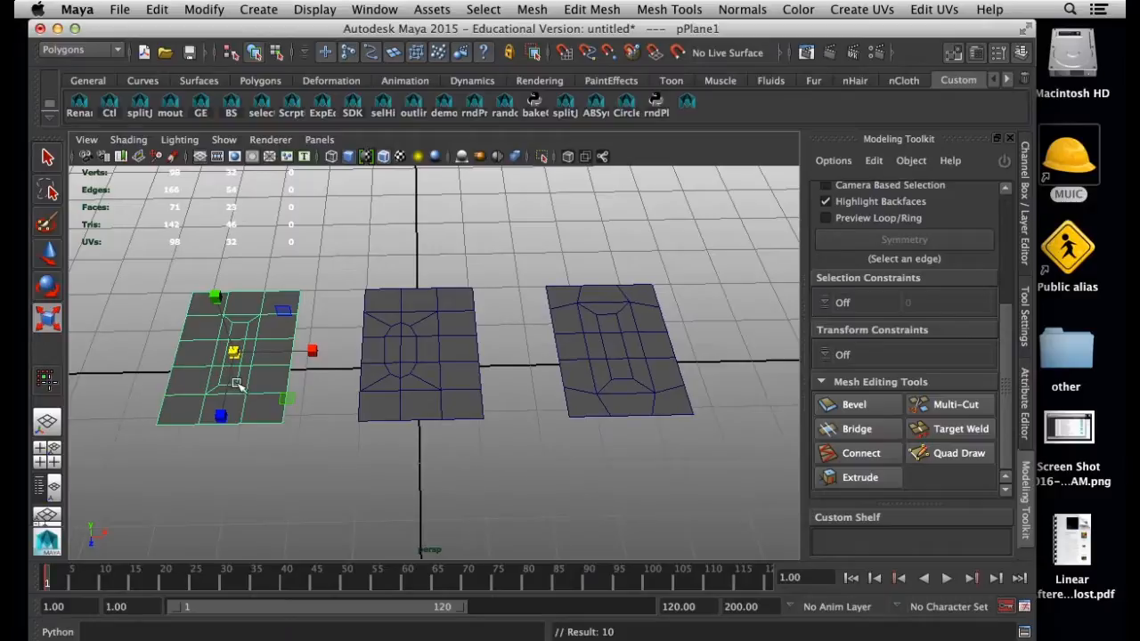
{"action": "left_click", "coordinate": [299, 239]}
{"action": "left_click", "coordinate": [250, 358]}
{"action": "key", "text": "w"}
{"action": "key", "text": "d"}
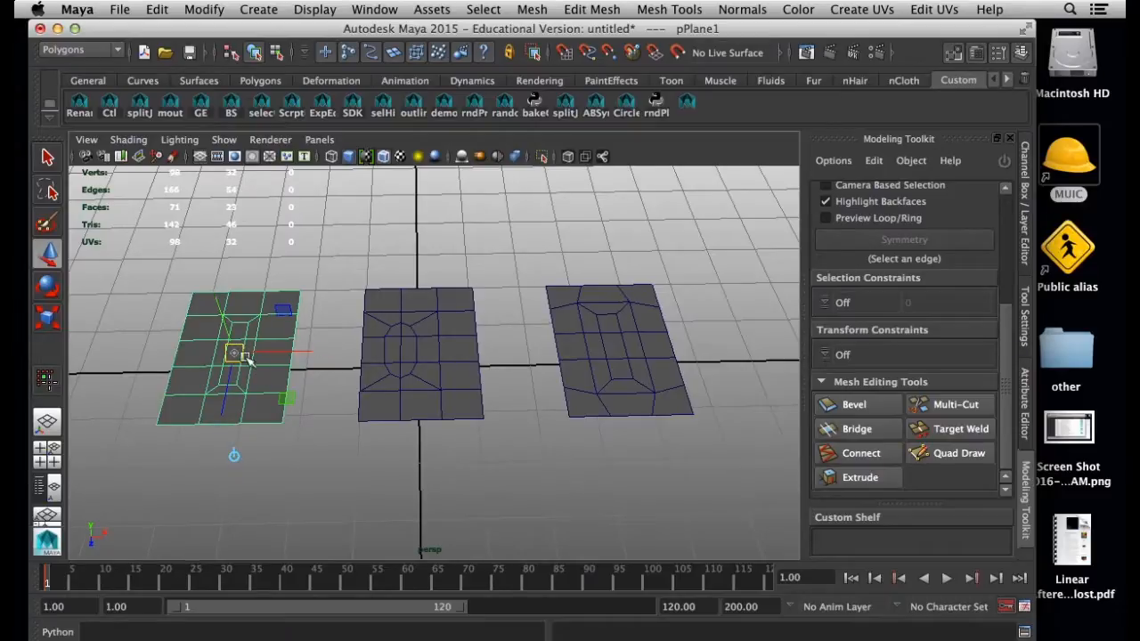
{"action": "left_click_drag", "start_coordinate": [233, 353], "coordinate": [291, 433]}
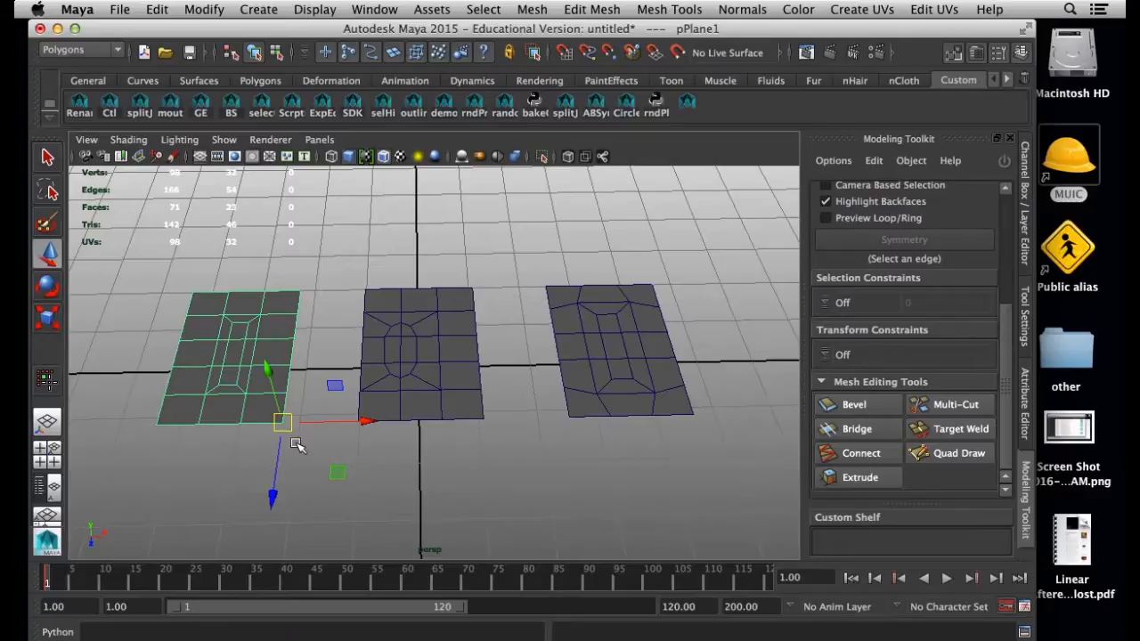
Show the rotate manipulator at the left plane's relocated pivot and on the middle plane for comparison
{"action": "key", "text": "r"}
{"action": "key", "text": "e"}
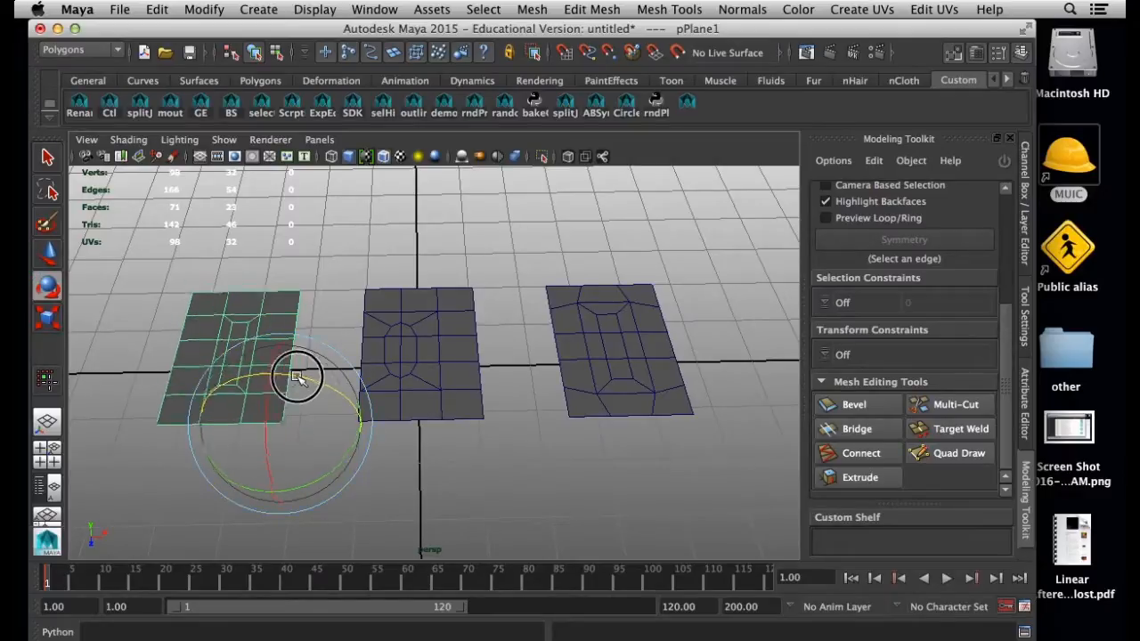
{"action": "left_click", "coordinate": [443, 378]}
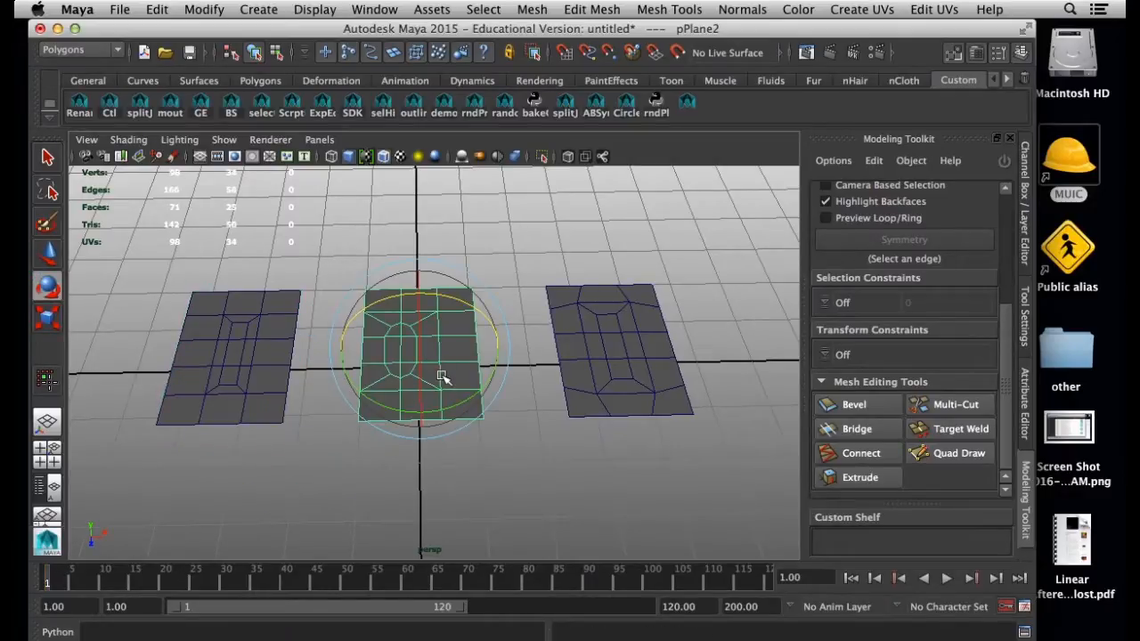
Snap the pivots of the middle and right planes to their near corners facing each other, starting with the middle plane
{"action": "key", "text": "d"}
{"action": "key", "text": "v"}
{"action": "left_click_drag", "start_coordinate": [421, 351], "coordinate": [481, 411]}
{"action": "left_click", "coordinate": [603, 383]}
{"action": "key", "text": "d"}
{"action": "key", "text": "v"}
{"action": "left_click_drag", "start_coordinate": [600, 376], "coordinate": [567, 414]}
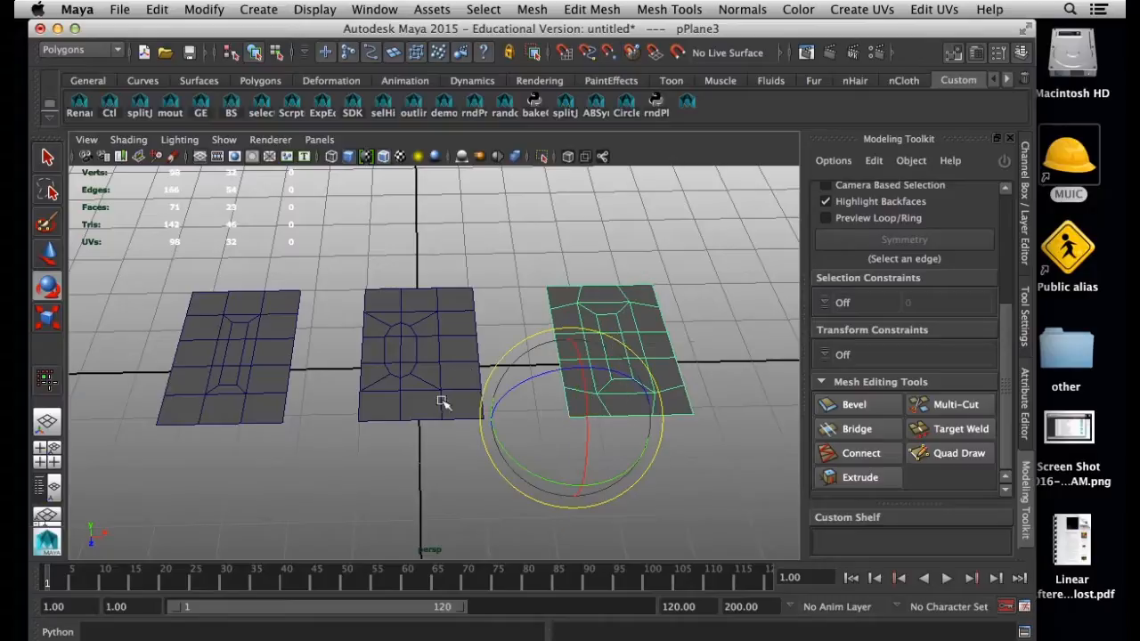
Move the left and right planes flush against the middle plane, vertex-snapping their pivots to its two near corners
{"action": "left_click", "coordinate": [254, 397]}
{"action": "key", "text": "w"}
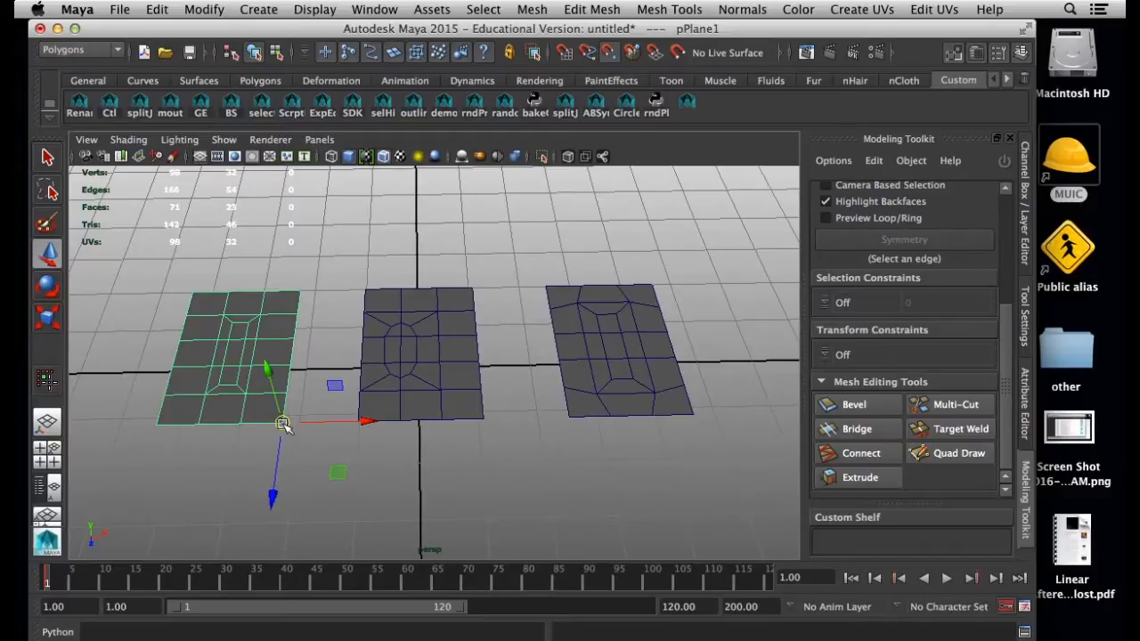
{"action": "left_click_drag", "start_coordinate": [282, 424], "coordinate": [376, 433]}
{"action": "left_click", "coordinate": [619, 389]}
{"action": "left_click_drag", "start_coordinate": [577, 415], "coordinate": [515, 420]}
Examine the two seams and the pattern layout across the three adjoining planes with nothing selected
{"action": "left_click", "coordinate": [312, 385]}
{"action": "left_click", "coordinate": [444, 372]}
{"action": "left_click", "coordinate": [527, 341]}
{"action": "left_click", "coordinate": [369, 381]}
{"action": "left_click", "coordinate": [334, 372]}
{"action": "left_click", "coordinate": [555, 341]}
{"action": "left_click", "coordinate": [400, 478]}
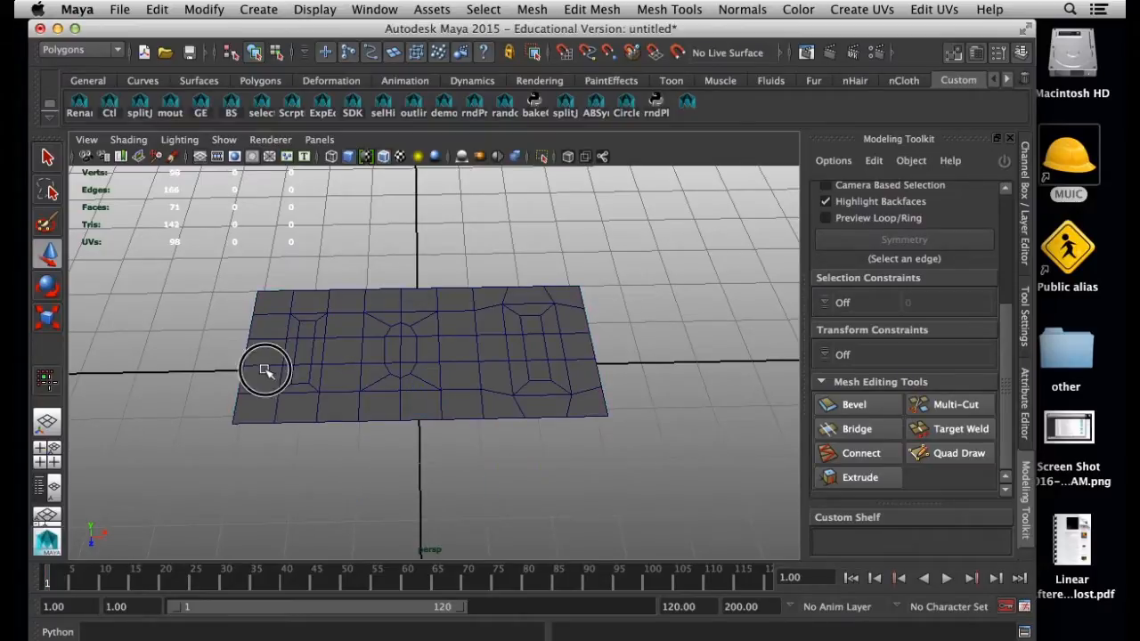
{"action": "left_click_drag", "start_coordinate": [264, 370], "coordinate": [732, 481]}
{"action": "left_click", "coordinate": [724, 485]}
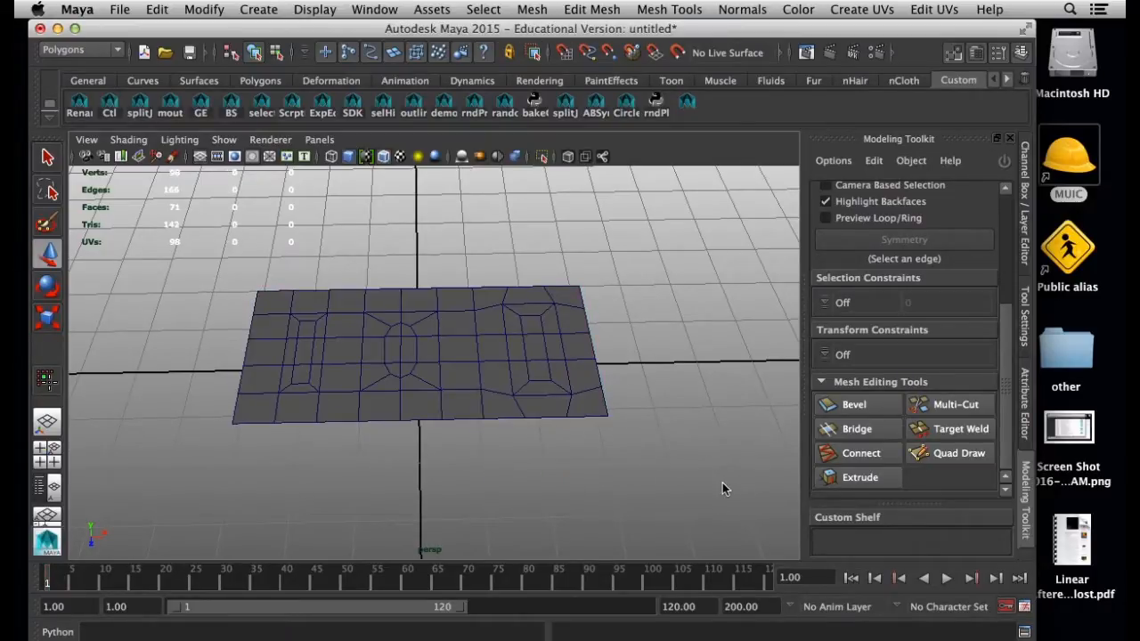
Select the middle, left and right planes one at a time to check whether they are separate objects
{"action": "left_click", "coordinate": [370, 403]}
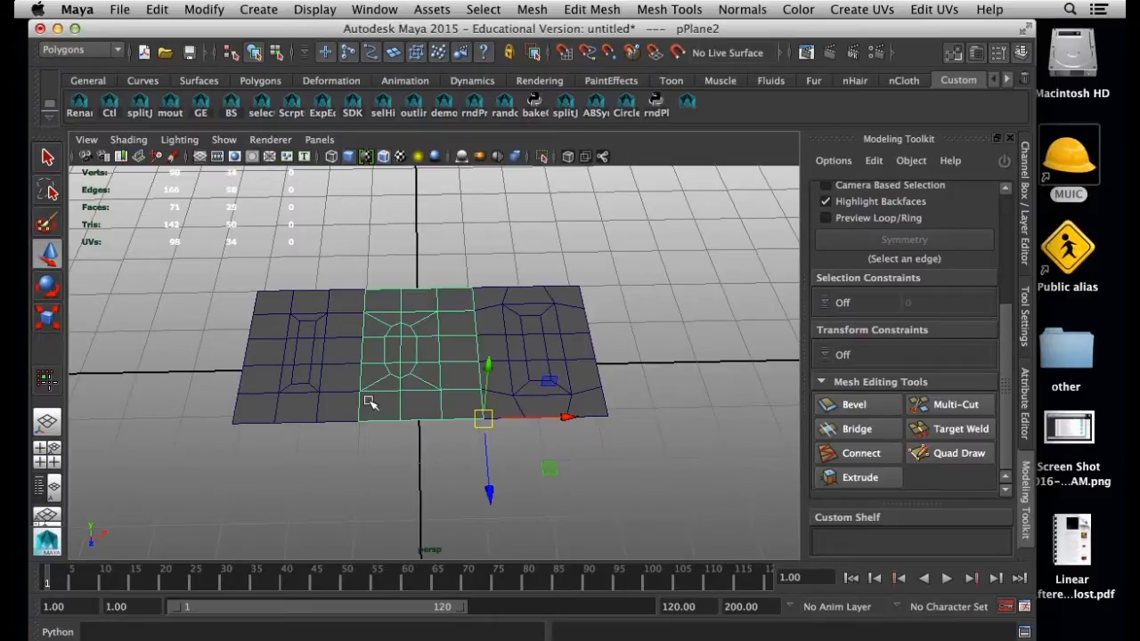
{"action": "left_click", "coordinate": [303, 398]}
{"action": "right_click_drag", "start_coordinate": [351, 428], "coordinate": [456, 492], "text": "alt"}
{"action": "middle_click_drag", "start_coordinate": [456, 492], "coordinate": [460, 451], "text": "alt"}
{"action": "left_click_drag", "start_coordinate": [460, 451], "coordinate": [267, 335], "text": "alt"}
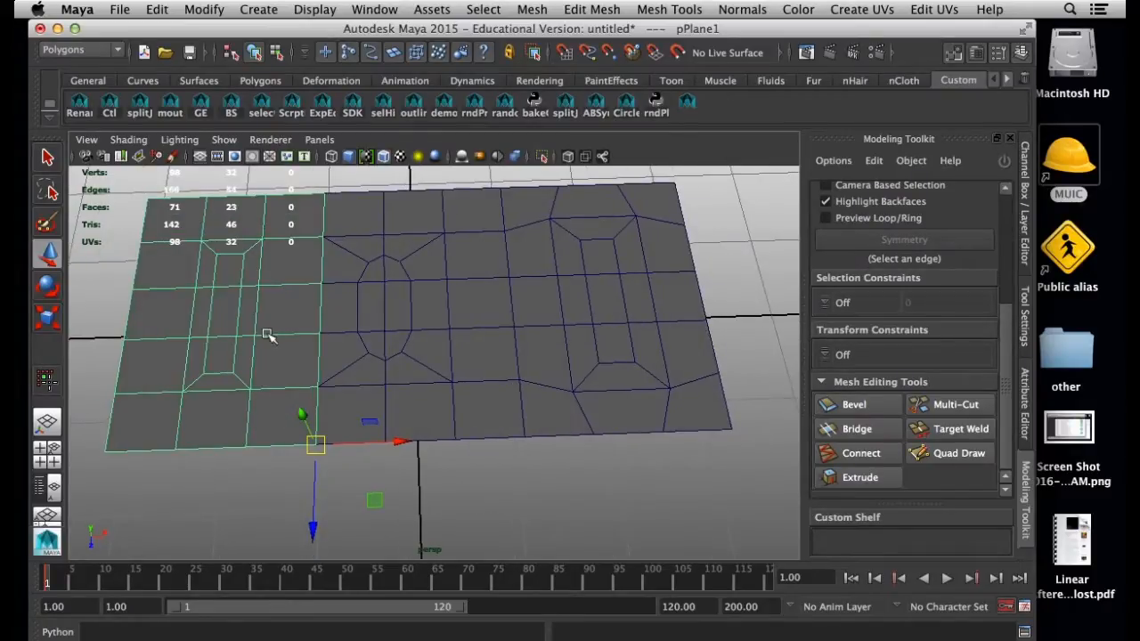
{"action": "left_click", "coordinate": [254, 366]}
{"action": "left_click", "coordinate": [397, 361]}
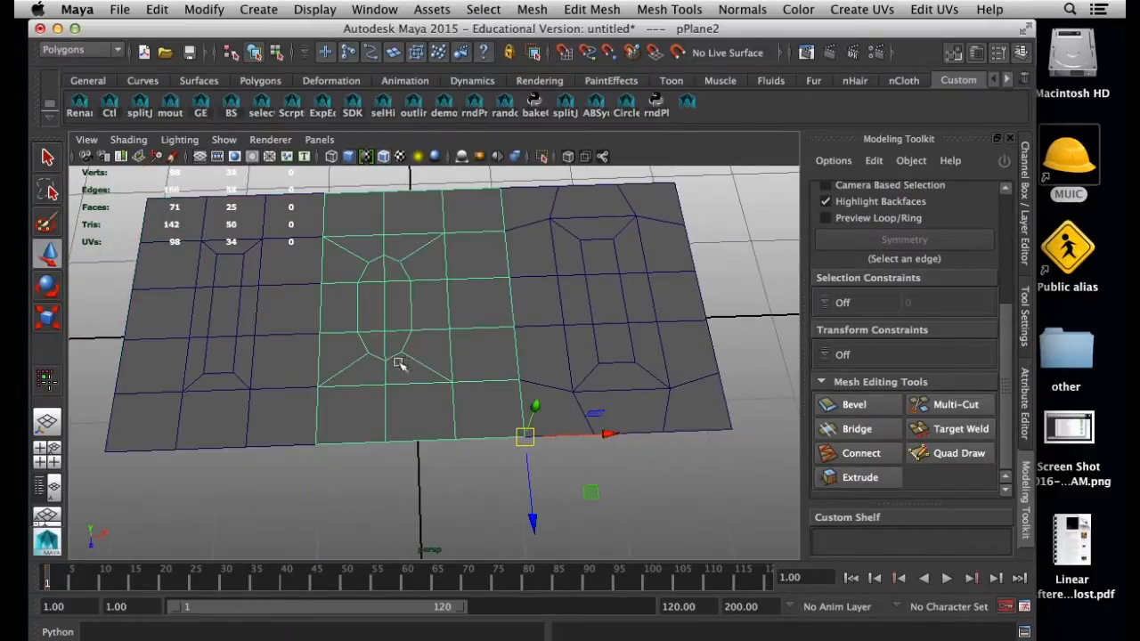
{"action": "left_click", "coordinate": [575, 355]}
Open the Outliner and review the entries pPlane1, pPlane2 and pPlane3
{"action": "left_click", "coordinate": [373, 9]}
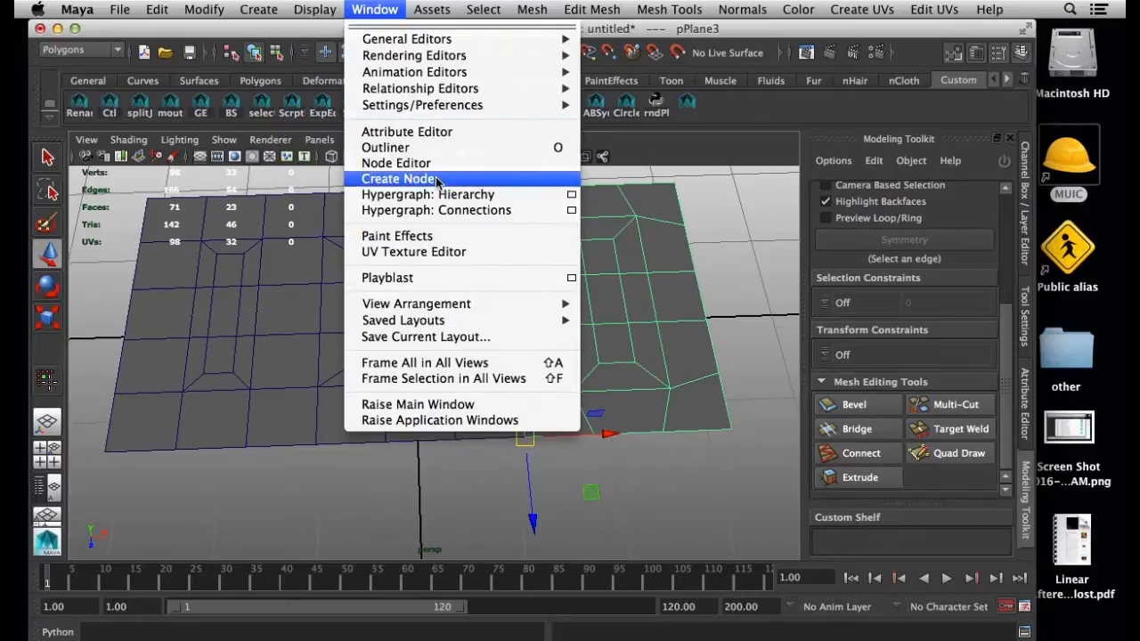
{"action": "left_click", "coordinate": [382, 147]}
{"action": "left_click", "coordinate": [843, 179]}
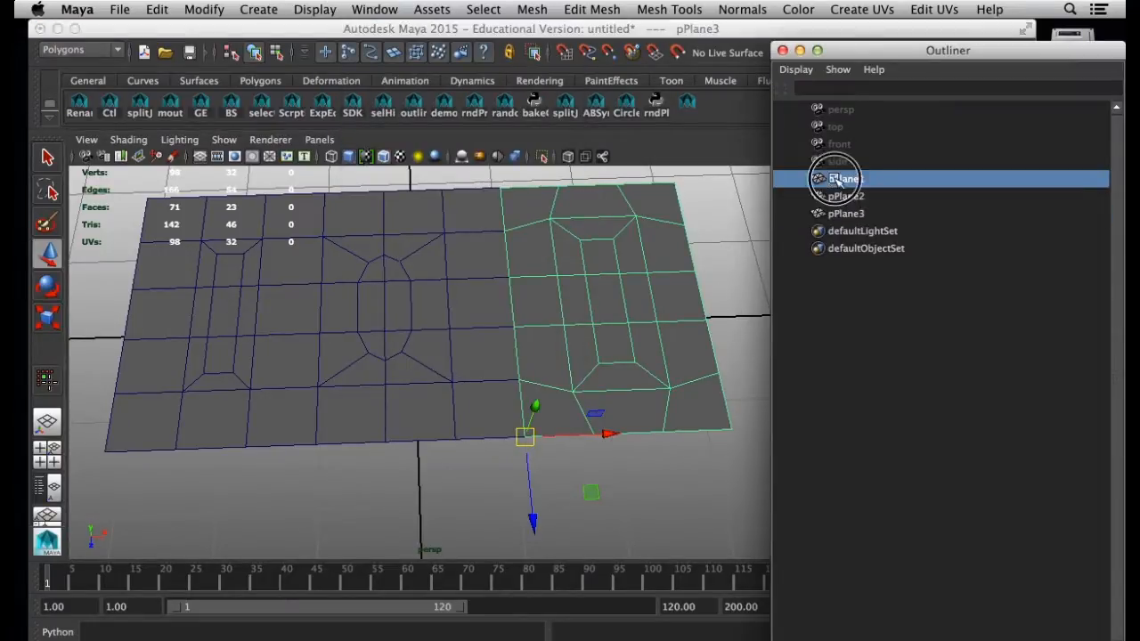
{"action": "left_click", "coordinate": [842, 196]}
{"action": "left_click", "coordinate": [845, 214]}
{"action": "left_click", "coordinate": [650, 509]}
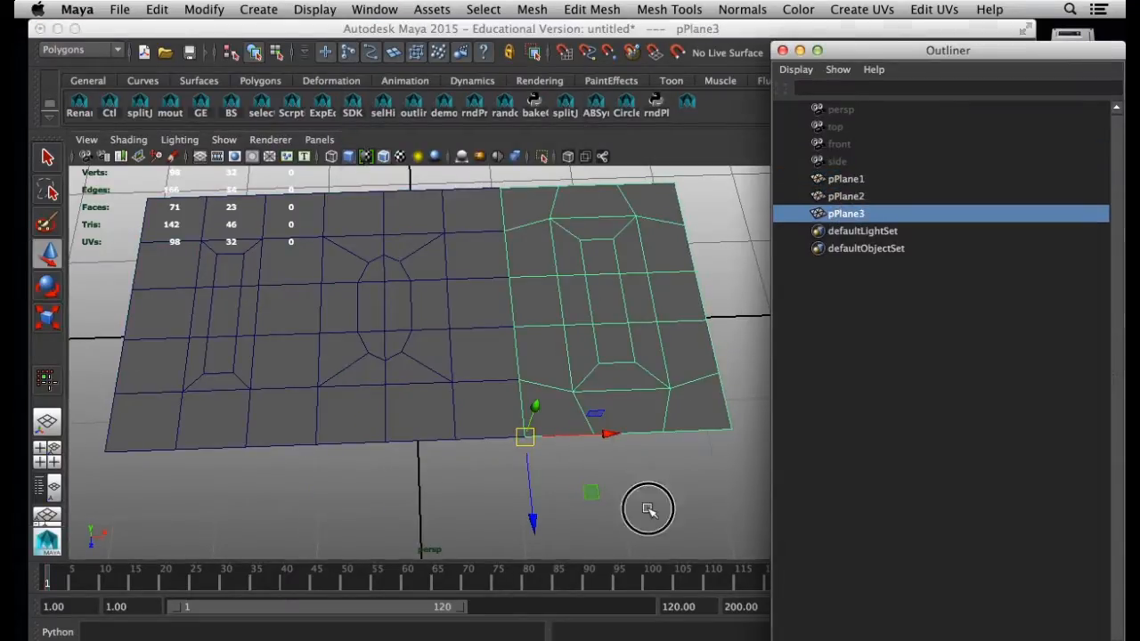
Select all three planes and combine them into a single polygon mesh
{"action": "right_click_drag", "start_coordinate": [579, 504], "coordinate": [458, 463], "text": "alt"}
{"action": "left_click_drag", "start_coordinate": [458, 463], "coordinate": [445, 426], "text": "alt"}
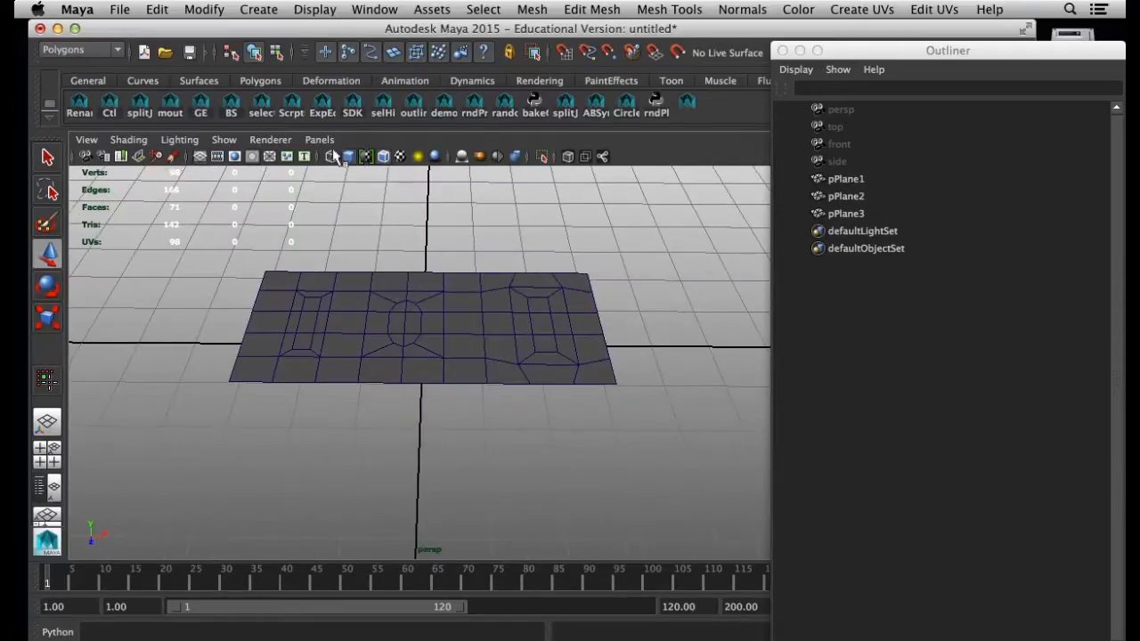
{"action": "middle_click_drag", "start_coordinate": [363, 255], "coordinate": [353, 335], "text": "alt"}
{"action": "left_click_drag", "start_coordinate": [353, 335], "coordinate": [349, 395], "text": "alt"}
{"action": "left_click", "coordinate": [349, 398]}
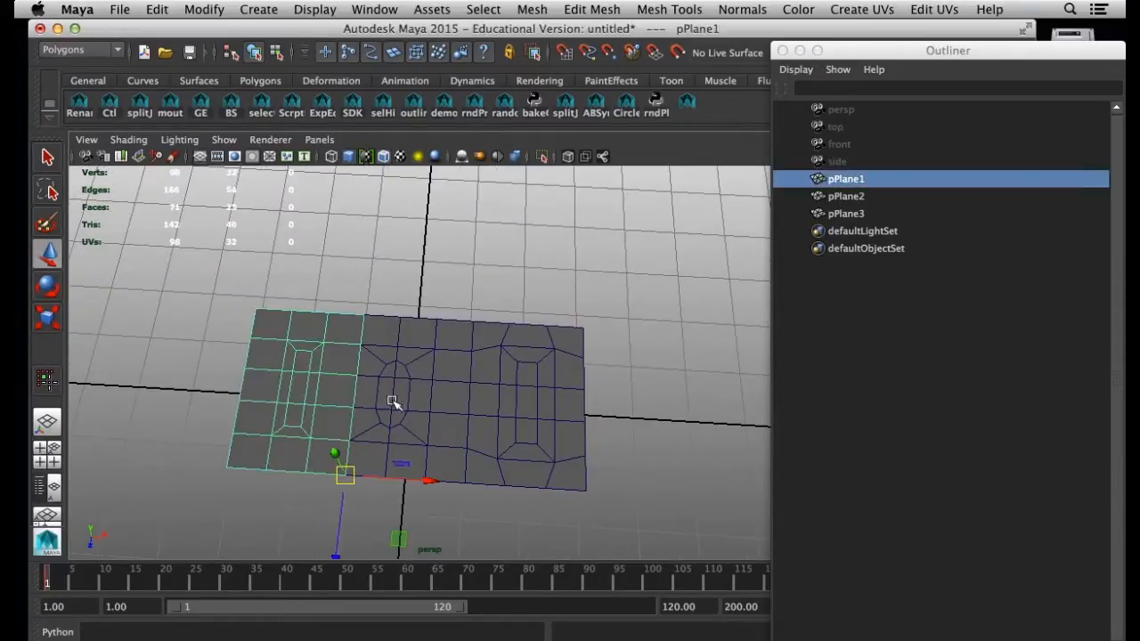
{"action": "left_click", "coordinate": [428, 408], "text": "shift"}
{"action": "left_click", "coordinate": [513, 353], "text": "shift"}
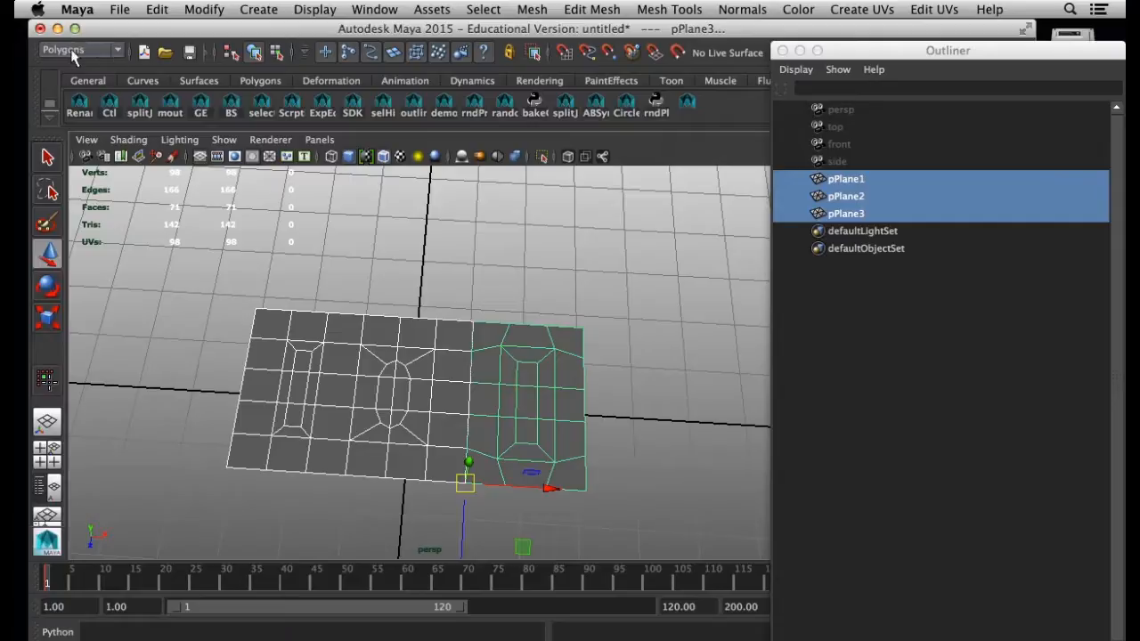
{"action": "left_click", "coordinate": [540, 14]}
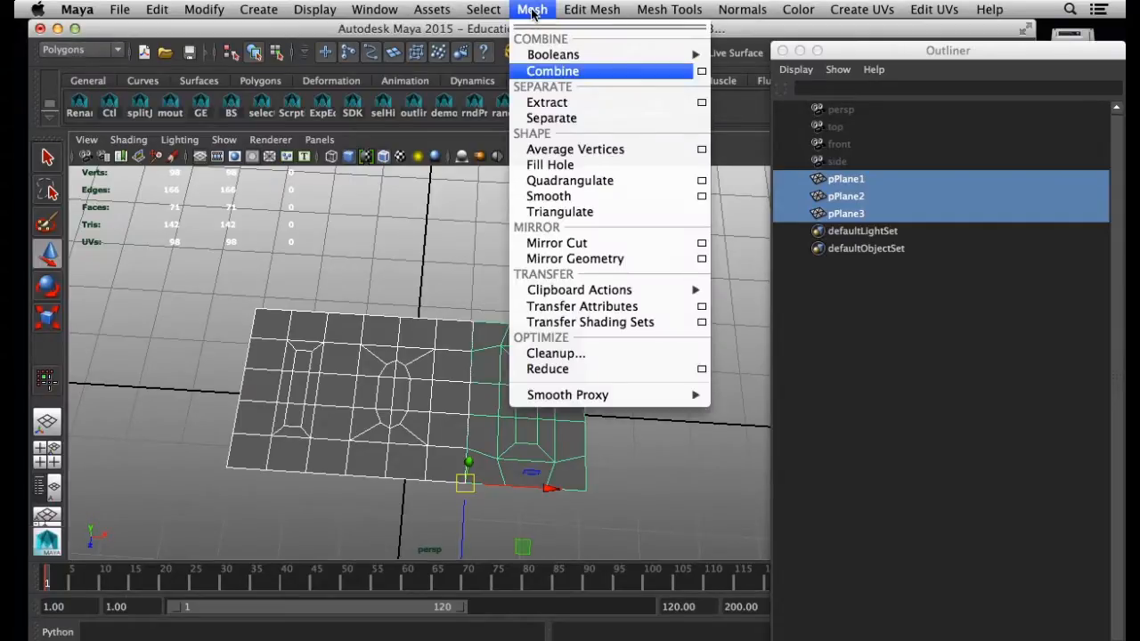
{"action": "left_click", "coordinate": [568, 75]}
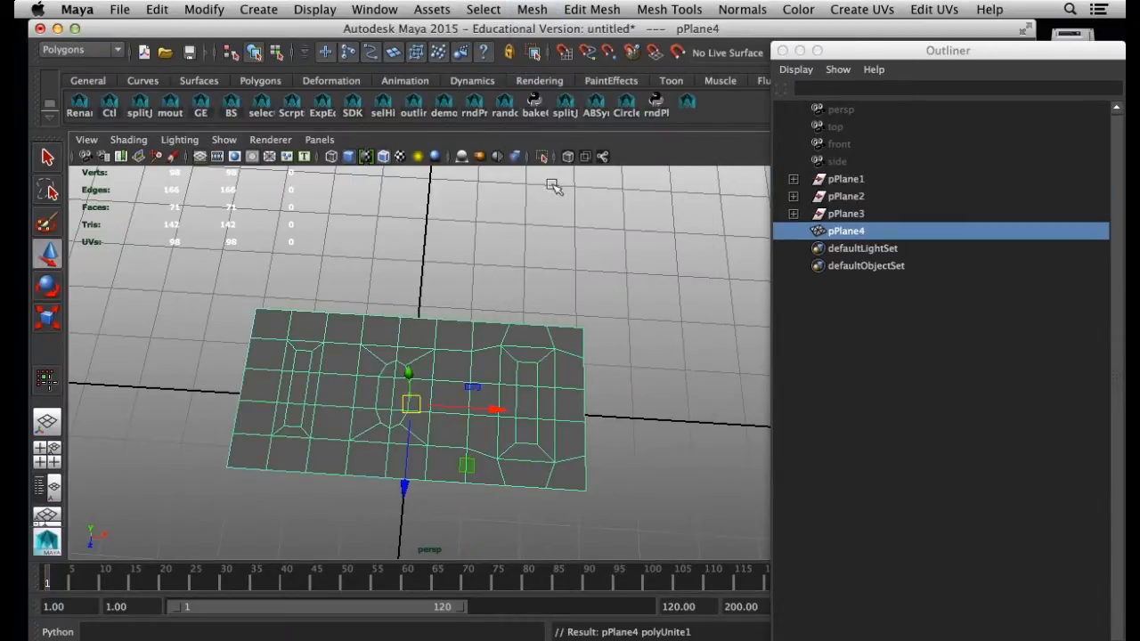
Delete the construction history of the combined mesh pPlane4 to clear the leftover plane nodes
{"action": "left_click", "coordinate": [846, 282]}
{"action": "left_click", "coordinate": [844, 231]}
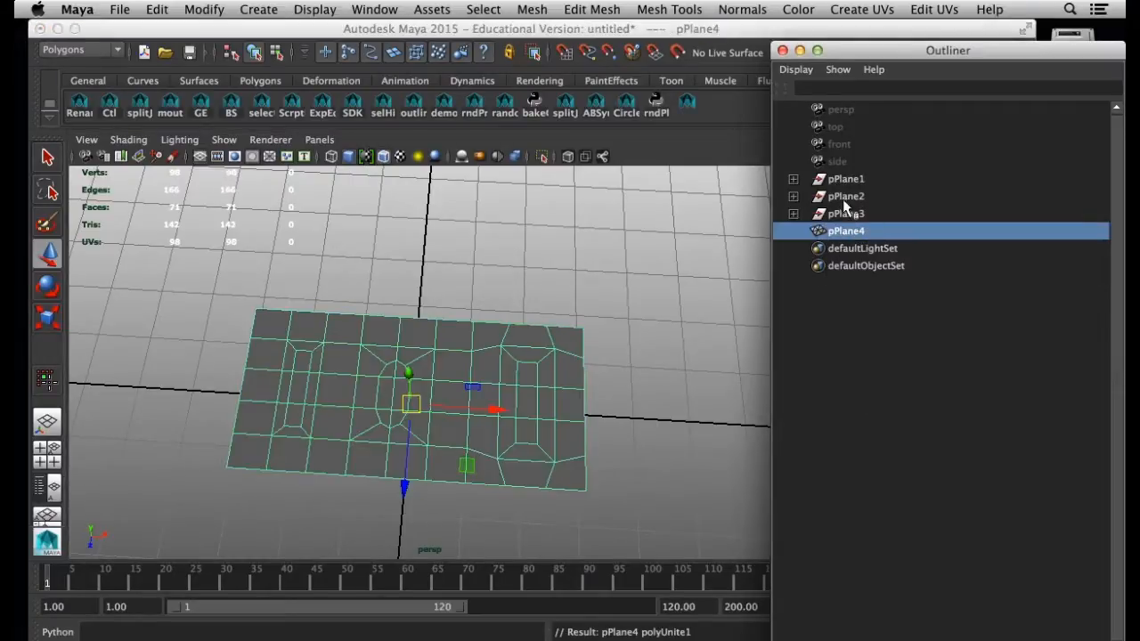
{"action": "left_click", "coordinate": [204, 10]}
{"action": "mouse_move", "coordinate": [158, 11]}
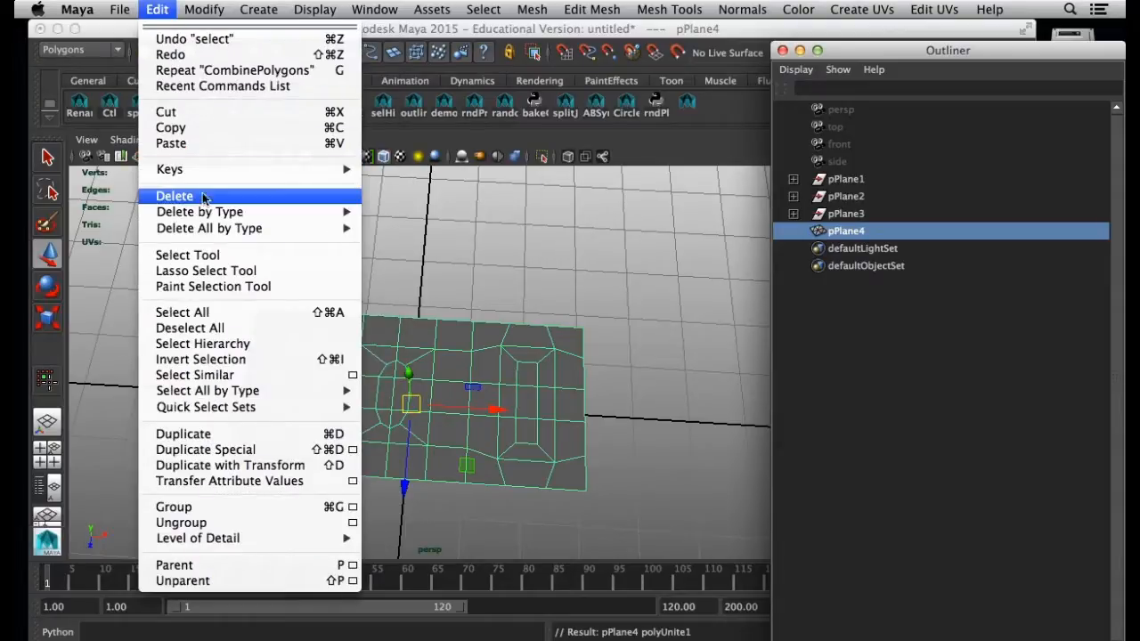
{"action": "mouse_move", "coordinate": [285, 218]}
{"action": "left_click", "coordinate": [409, 220]}
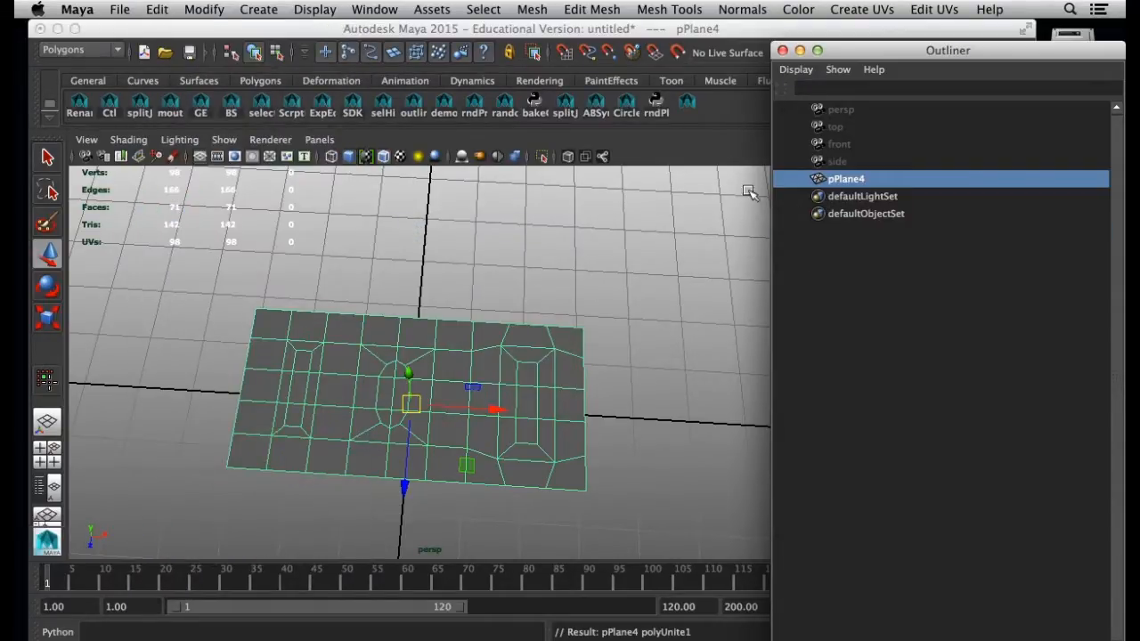
Move the combined mesh's pivot onto the near outer corner vertex of its rightmost pattern
{"action": "left_click", "coordinate": [562, 287]}
{"action": "left_click", "coordinate": [542, 359]}
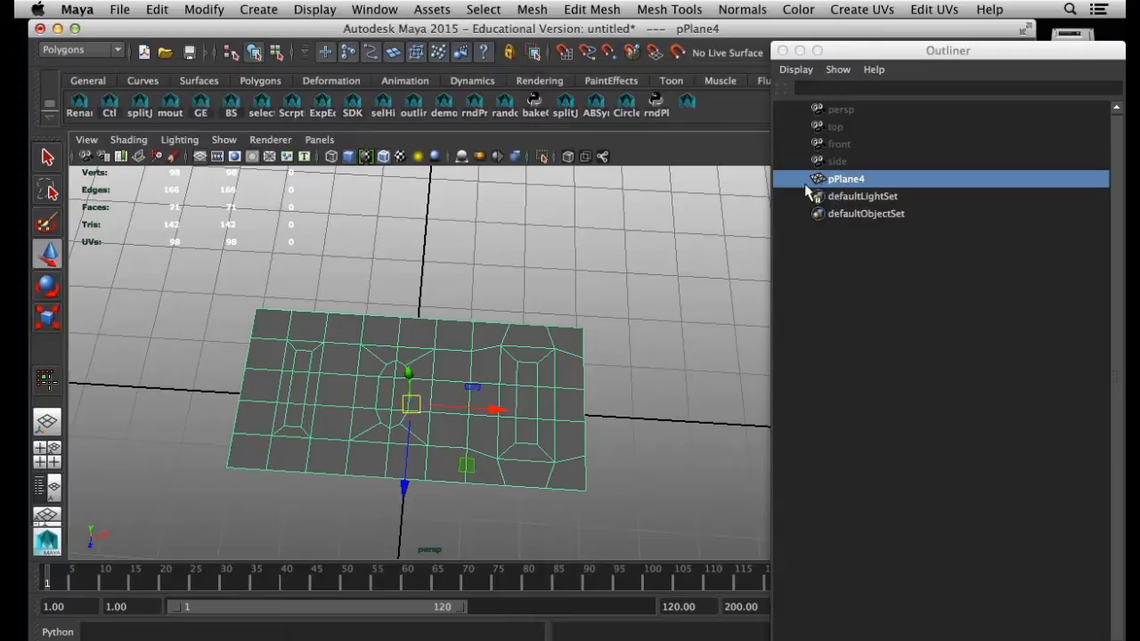
{"action": "left_click_drag", "start_coordinate": [604, 381], "coordinate": [627, 360], "text": "alt"}
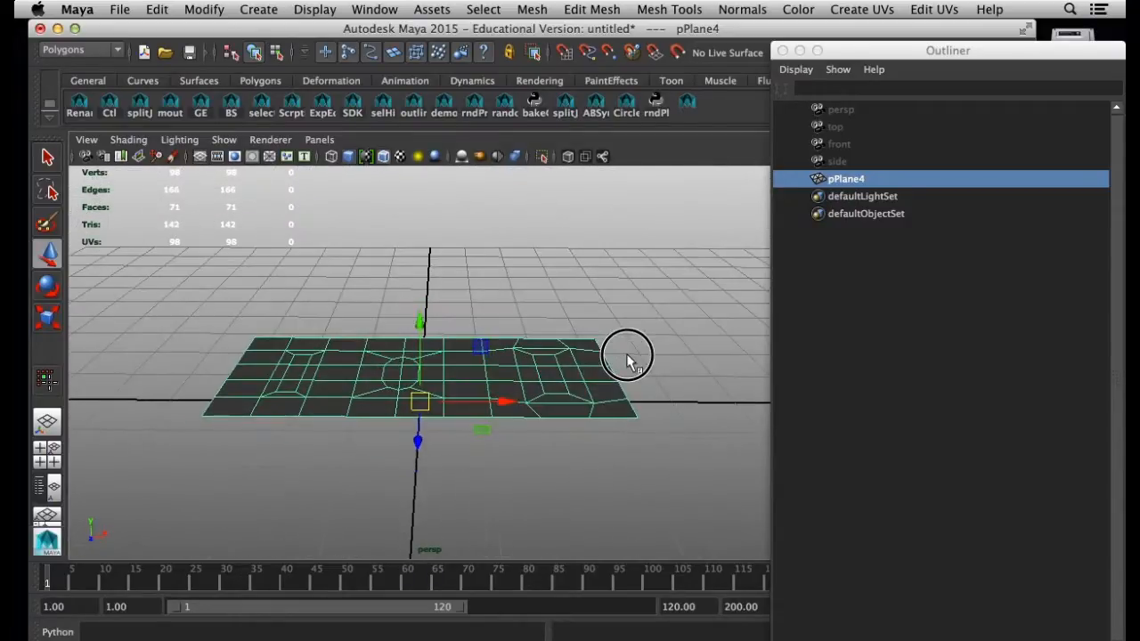
{"action": "left_click_drag", "start_coordinate": [618, 400], "coordinate": [619, 450], "text": "alt"}
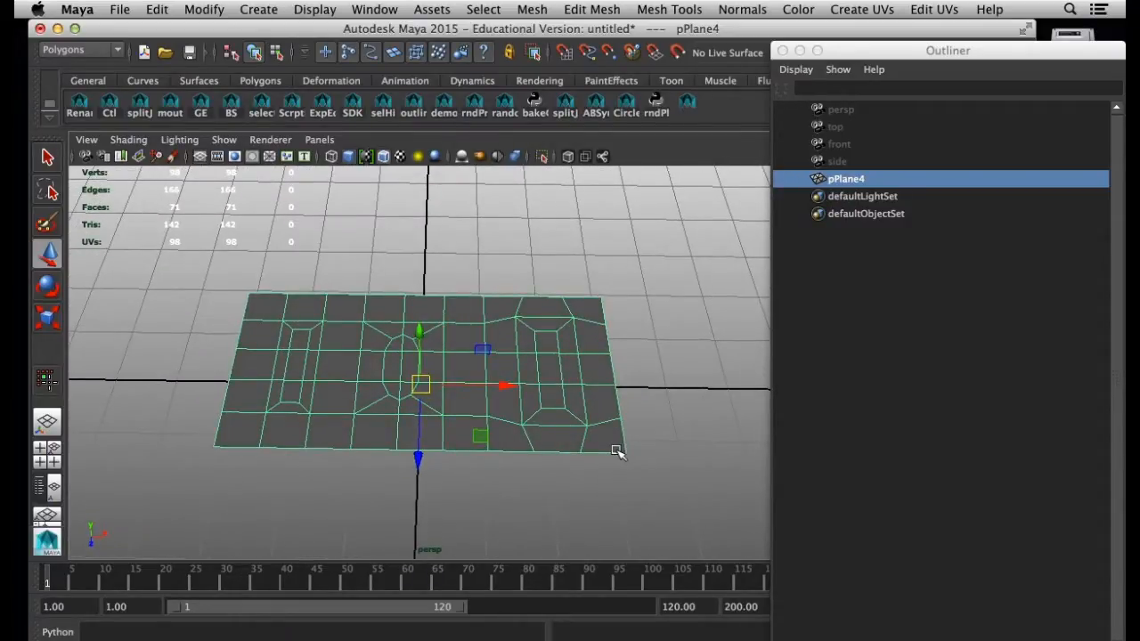
{"action": "key", "text": "d"}
{"action": "key", "text": "v"}
{"action": "left_click_drag", "start_coordinate": [461, 401], "coordinate": [625, 463]}
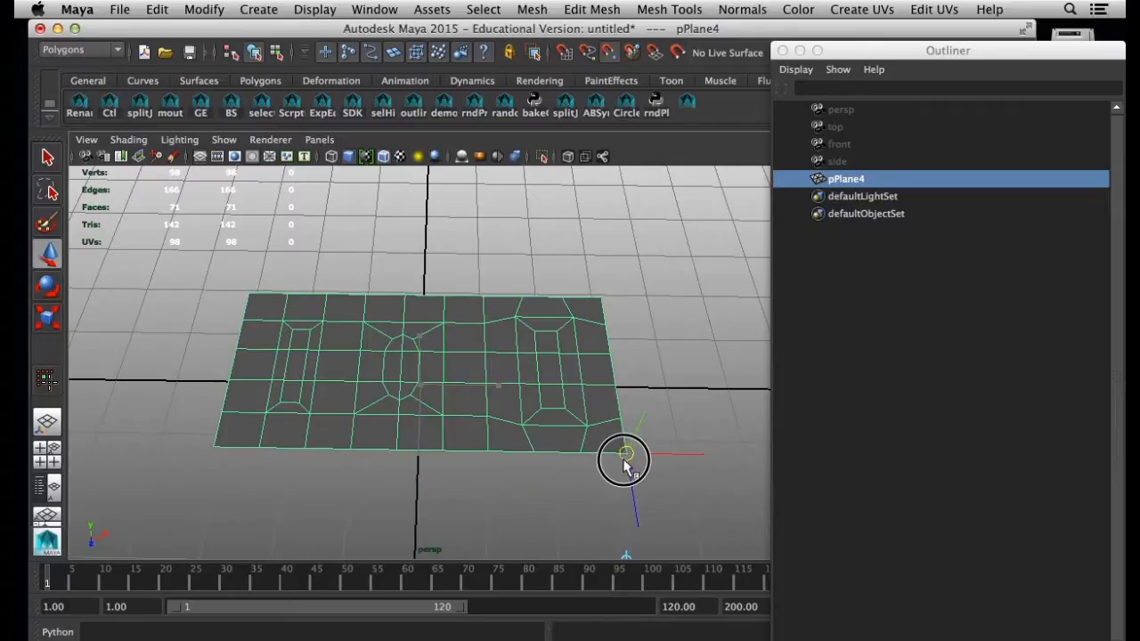
Switch the combined mesh to vertex component mode
{"action": "left_click", "coordinate": [528, 510]}
{"action": "left_click", "coordinate": [316, 425]}
{"action": "right_click_drag", "start_coordinate": [339, 373], "coordinate": [262, 295]}
Test whether the left seam is joined by shifting two of its vertices sideways, undoing each move
{"action": "left_click", "coordinate": [363, 321]}
{"action": "mouse_move", "coordinate": [444, 323]}
{"action": "left_mouse_down"}
{"action": "mouse_move", "coordinate": [416, 321]}
{"action": "mouse_move", "coordinate": [463, 326]}
{"action": "mouse_move", "coordinate": [422, 324]}
{"action": "left_mouse_up"}
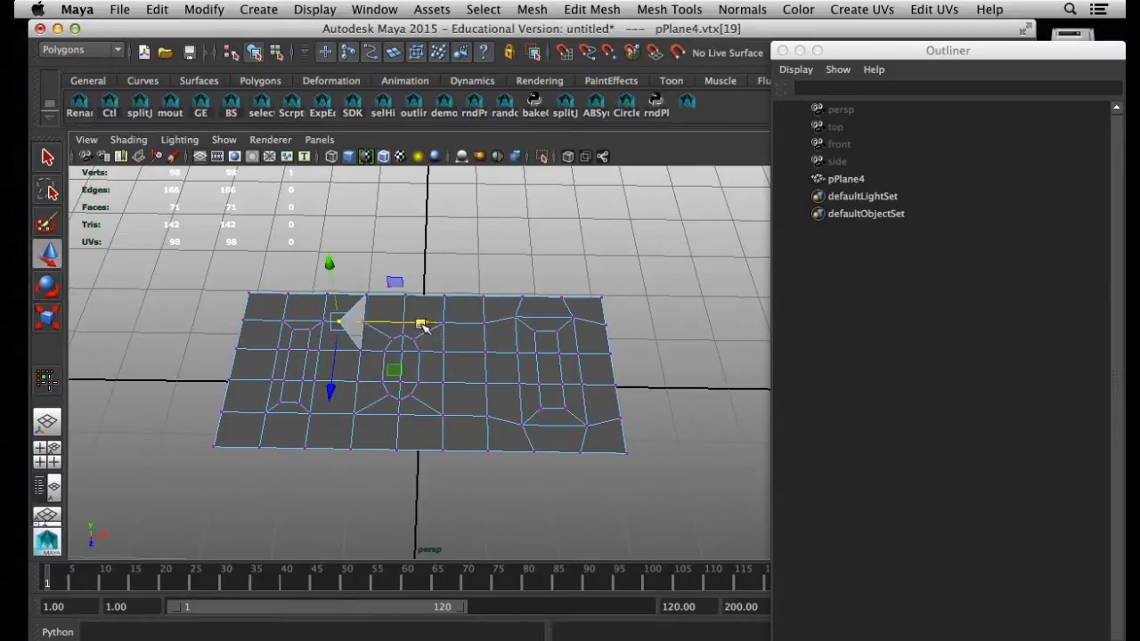
{"action": "key", "text": "super+z"}
{"action": "left_click", "coordinate": [356, 417]}
{"action": "mouse_move", "coordinate": [461, 413]}
{"action": "left_mouse_down"}
{"action": "mouse_move", "coordinate": [387, 412]}
{"action": "mouse_move", "coordinate": [476, 415]}
{"action": "left_mouse_up"}
{"action": "key", "text": "super+z"}
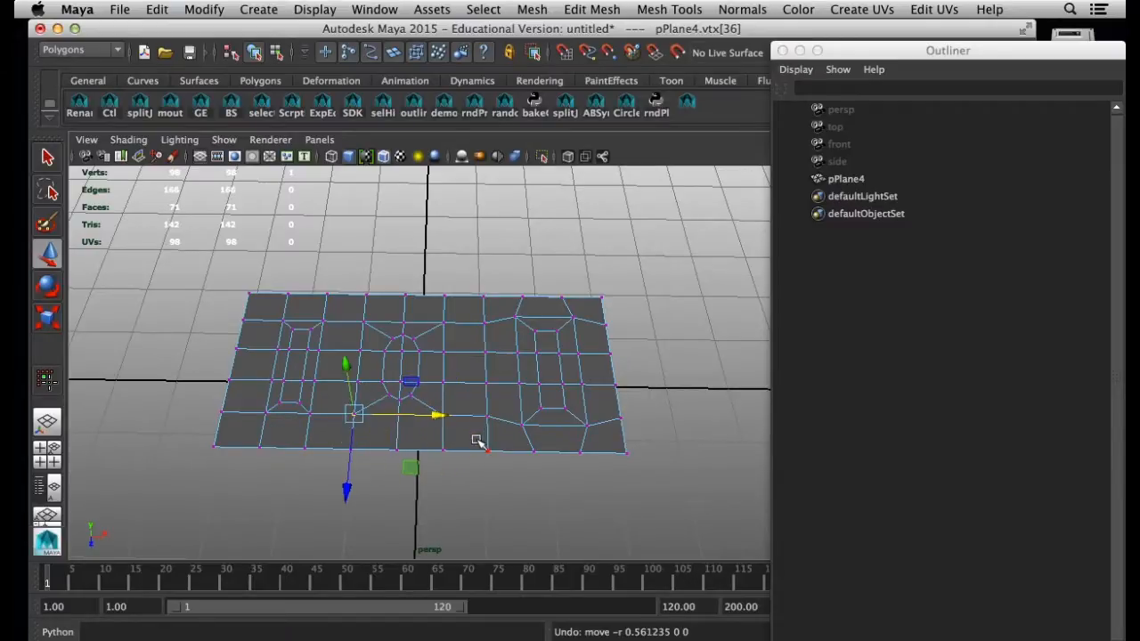
Clear the vertex selection and locate the Poly Count option among the heads-up display settings
{"action": "left_click", "coordinate": [371, 499]}
{"action": "left_click", "coordinate": [322, 13]}
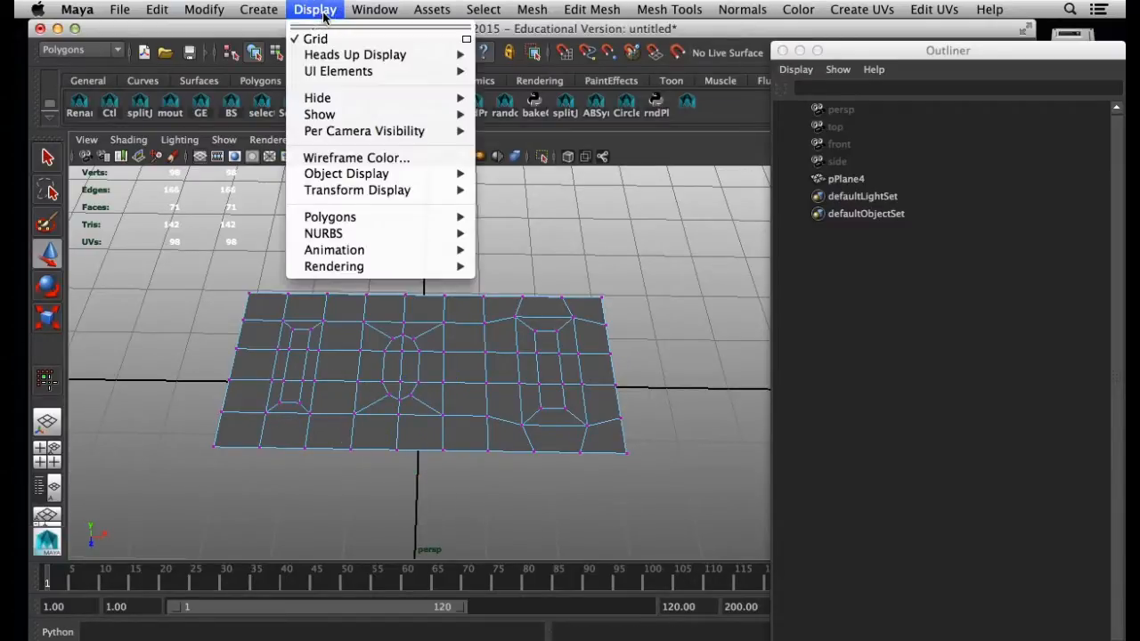
{"action": "mouse_move", "coordinate": [343, 54]}
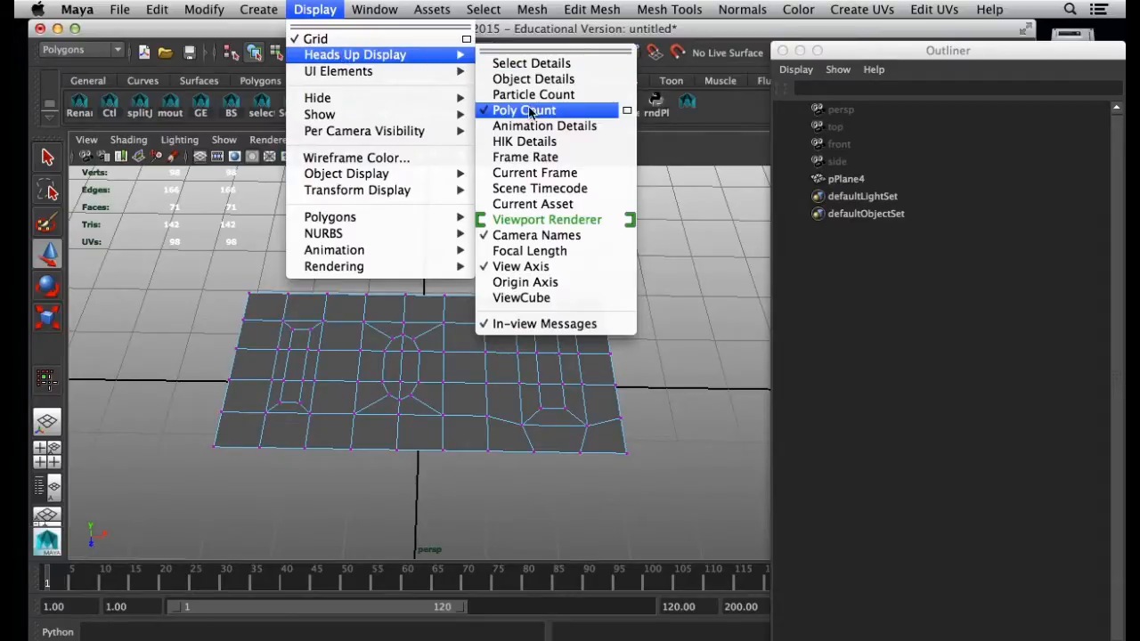
{"action": "left_click", "coordinate": [178, 282]}
{"action": "left_click", "coordinate": [262, 395]}
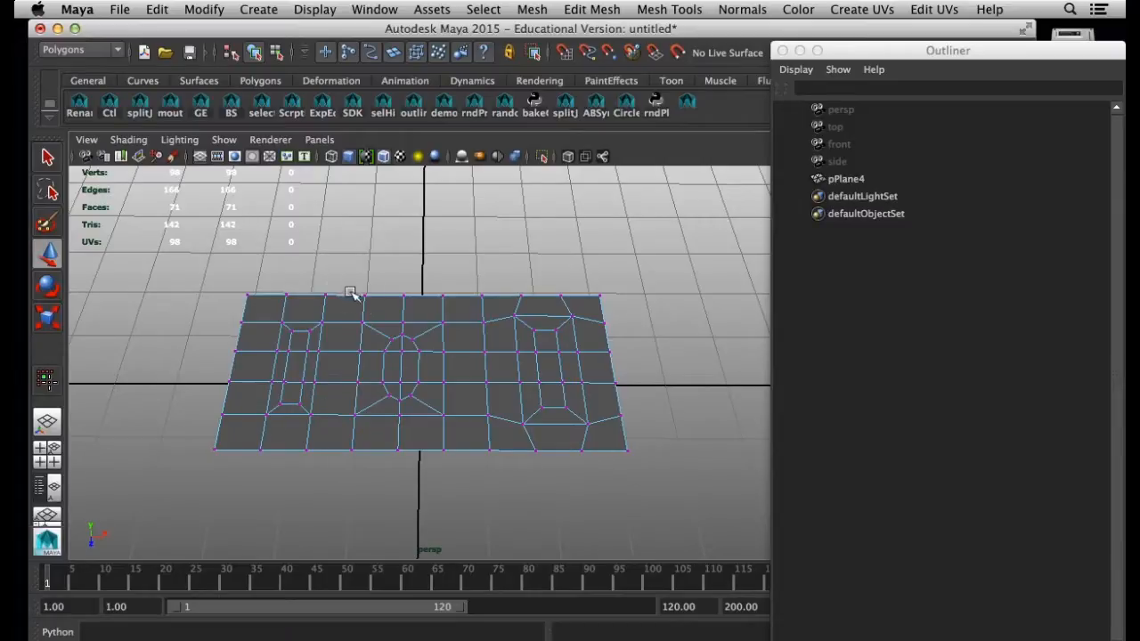
Check both seams' vertices, pull the left seam's far end vertex away, preview the mesh smoothed and undo the move
{"action": "left_click_drag", "start_coordinate": [349, 275], "coordinate": [369, 478]}
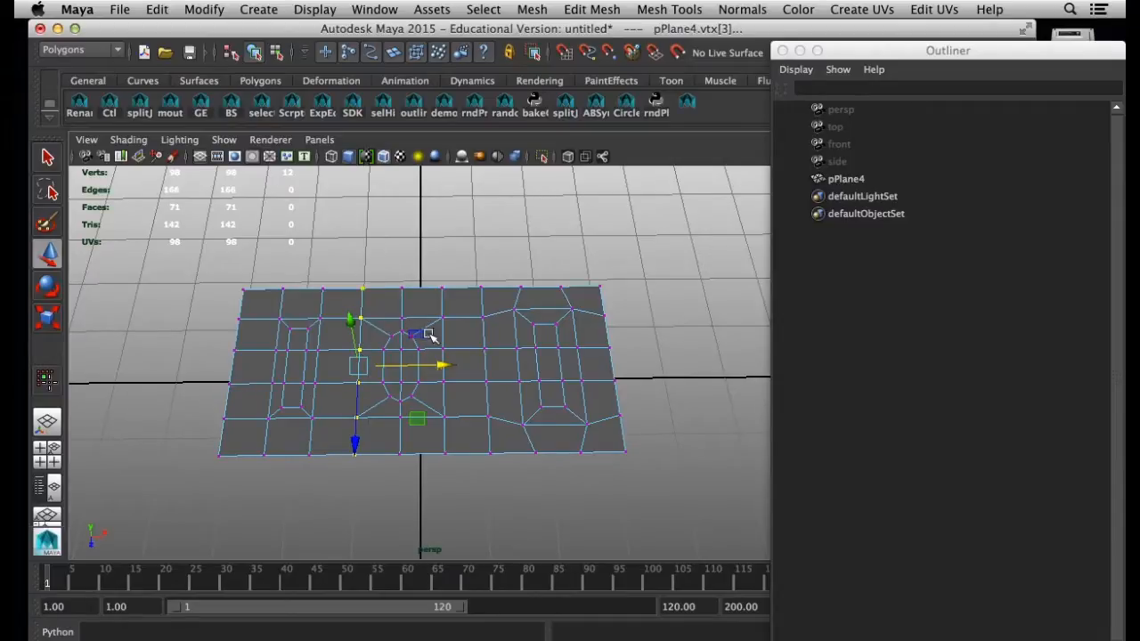
{"action": "left_click_drag", "start_coordinate": [478, 279], "coordinate": [501, 486]}
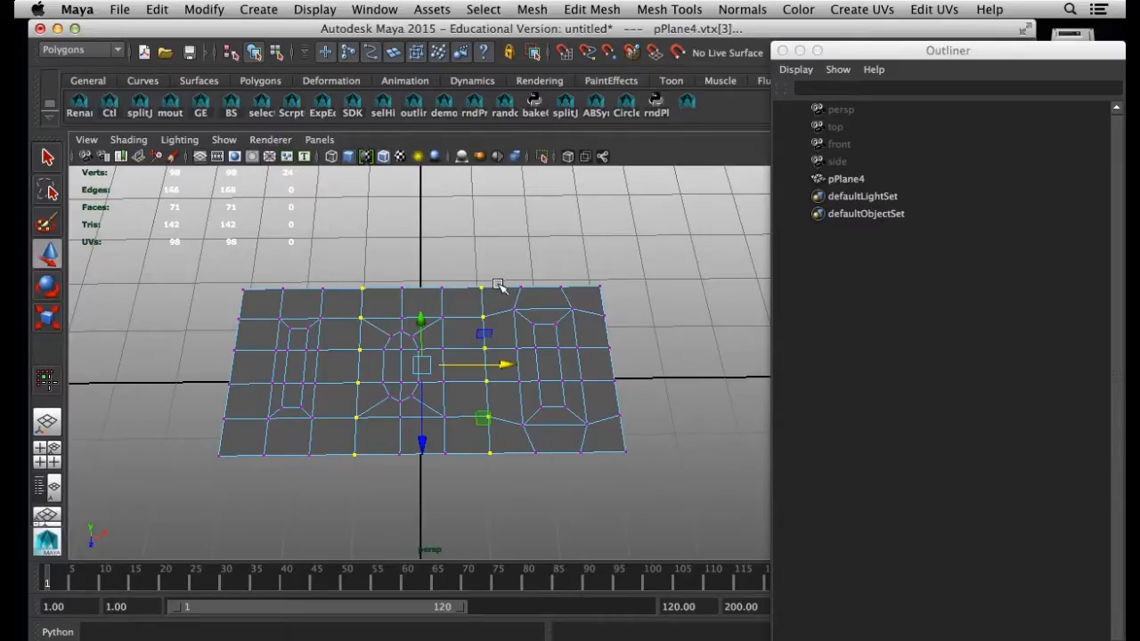
{"action": "left_click", "coordinate": [367, 267]}
{"action": "left_click", "coordinate": [363, 292]}
{"action": "left_click_drag", "start_coordinate": [364, 295], "coordinate": [386, 308]}
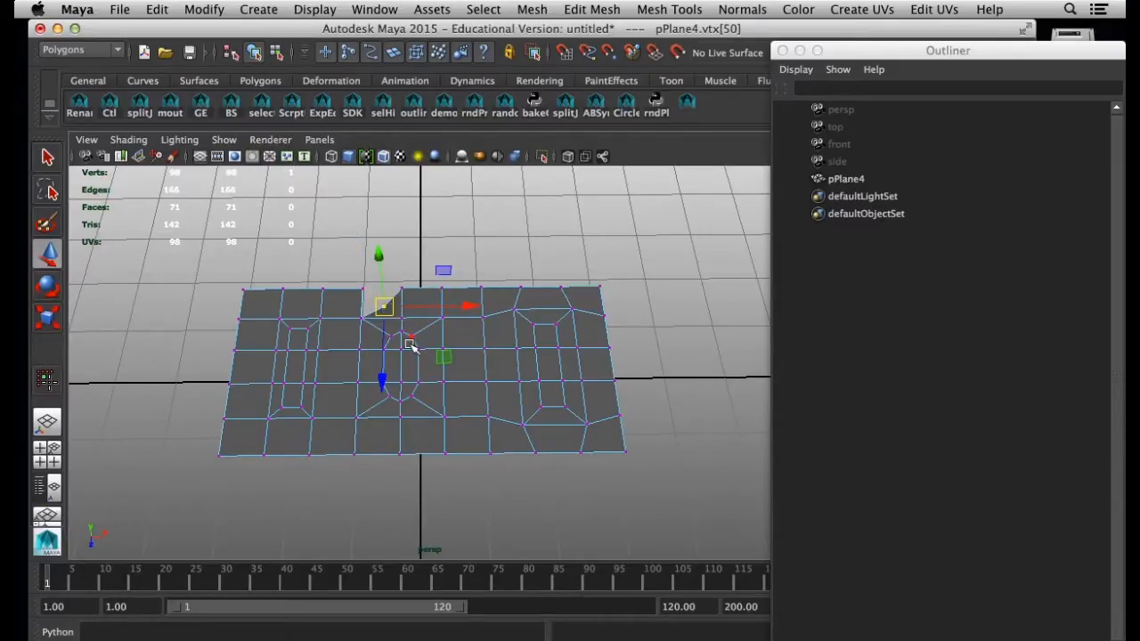
{"action": "key", "text": "3"}
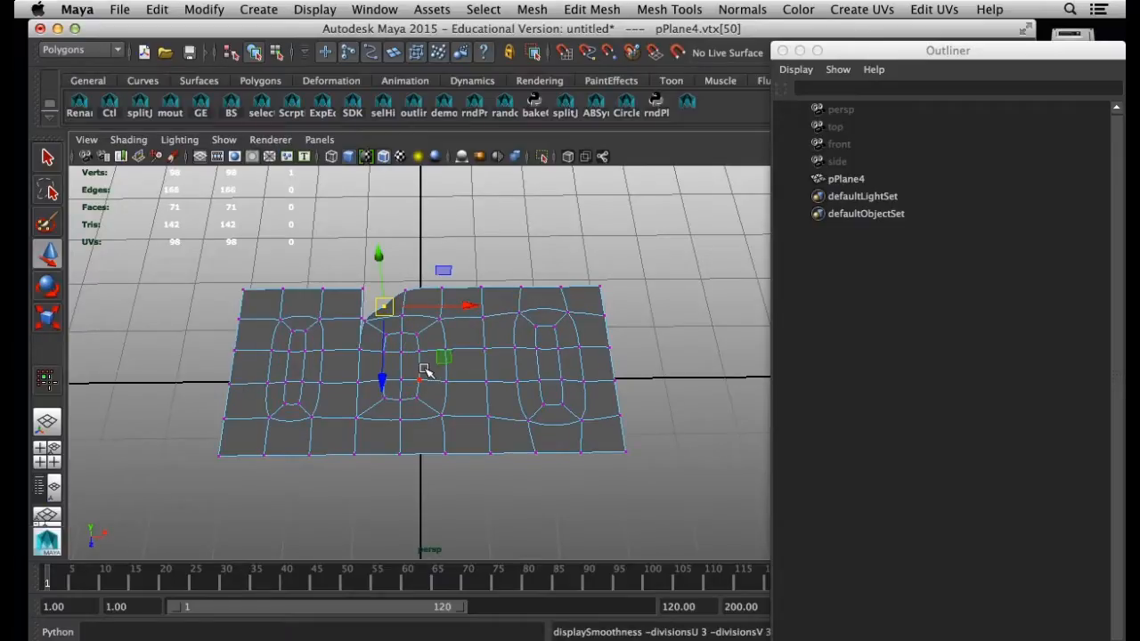
{"action": "key", "text": "ctrl+z"}
Return to the unsmoothed display, select all vertices along both seams and merge them
{"action": "left_click", "coordinate": [349, 273]}
{"action": "left_click_drag", "start_coordinate": [349, 272], "coordinate": [381, 478]}
{"action": "key", "text": "1"}
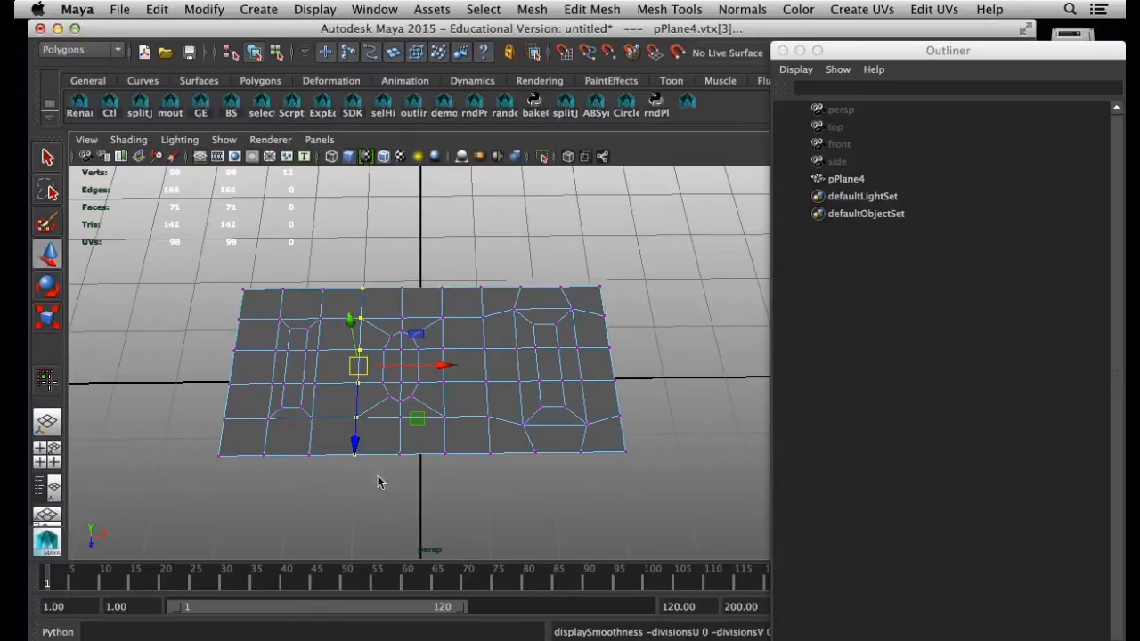
{"action": "left_click_drag", "start_coordinate": [478, 295], "coordinate": [498, 488], "text": "shift"}
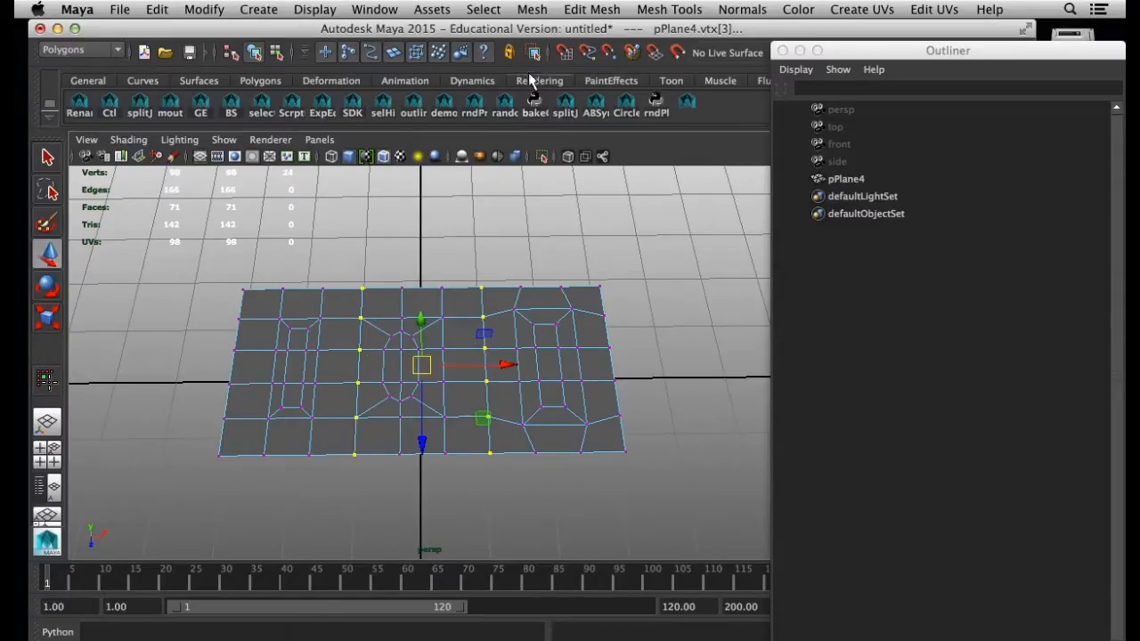
{"action": "left_click", "coordinate": [592, 8]}
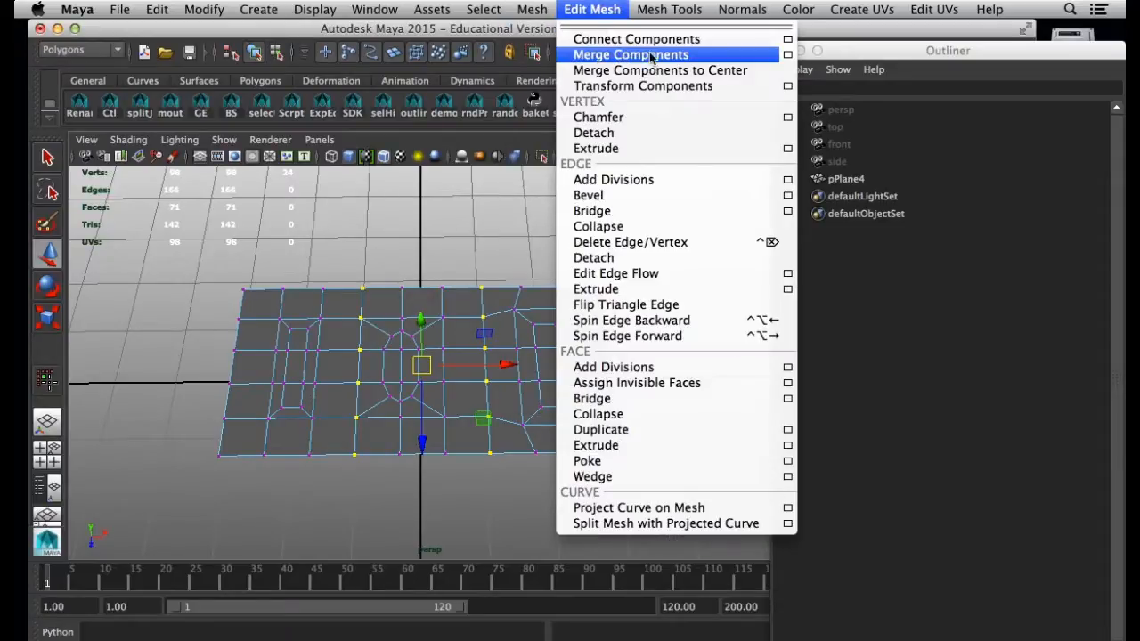
{"action": "left_click", "coordinate": [659, 56]}
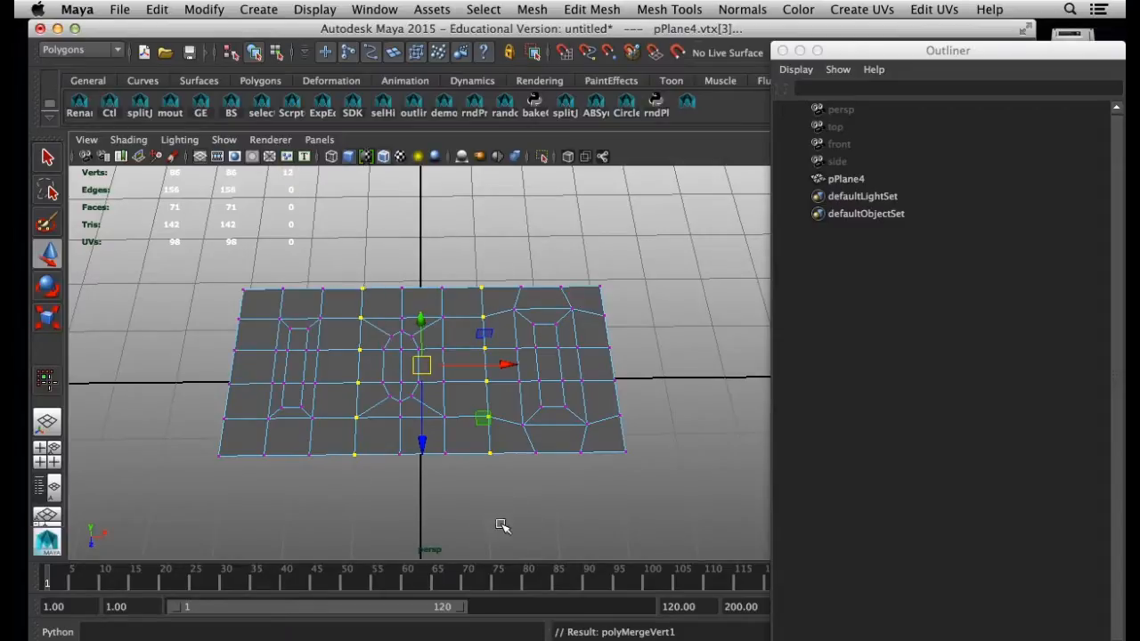
Duplicate the merged plane strip and snap the copy flush against the original's left edge
{"action": "right_click_drag", "start_coordinate": [504, 298], "coordinate": [603, 326]}
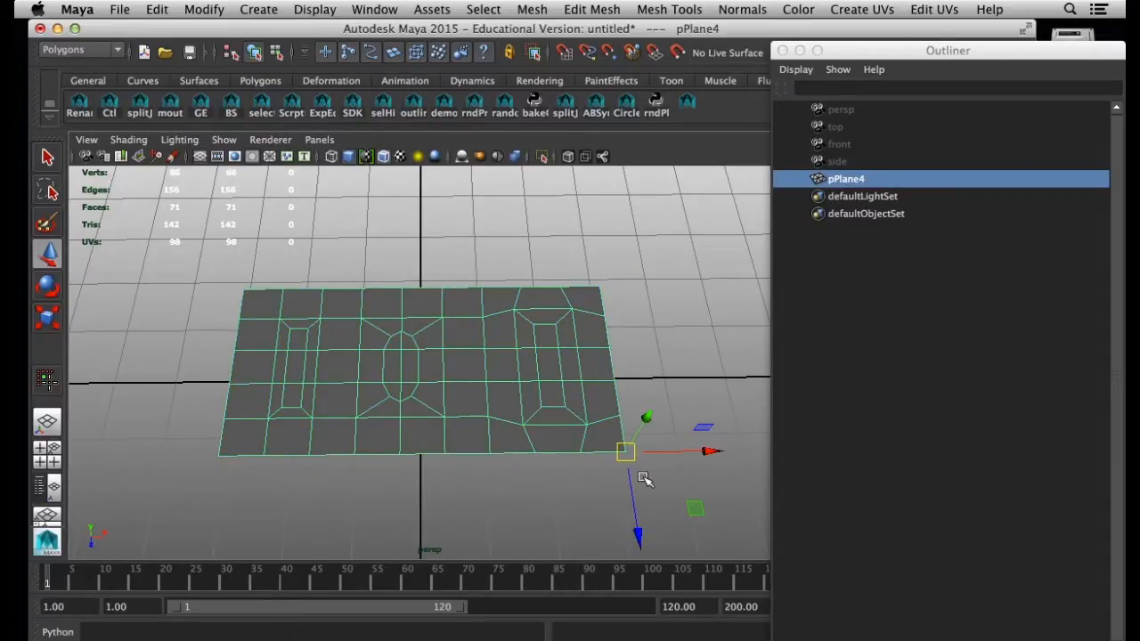
{"action": "key", "text": "ctrl+d"}
{"action": "left_click_drag", "start_coordinate": [625, 453], "coordinate": [227, 462]}
{"action": "key", "text": "a"}
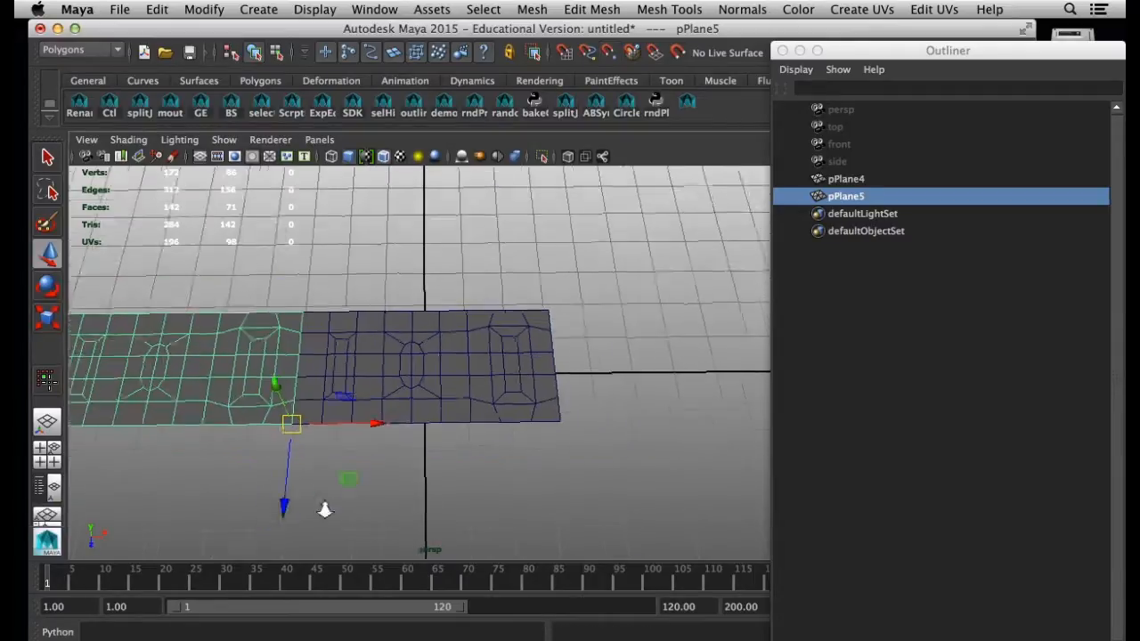
Select both plane strips and combine them into a single mesh
{"action": "left_click", "coordinate": [452, 334], "text": "shift"}
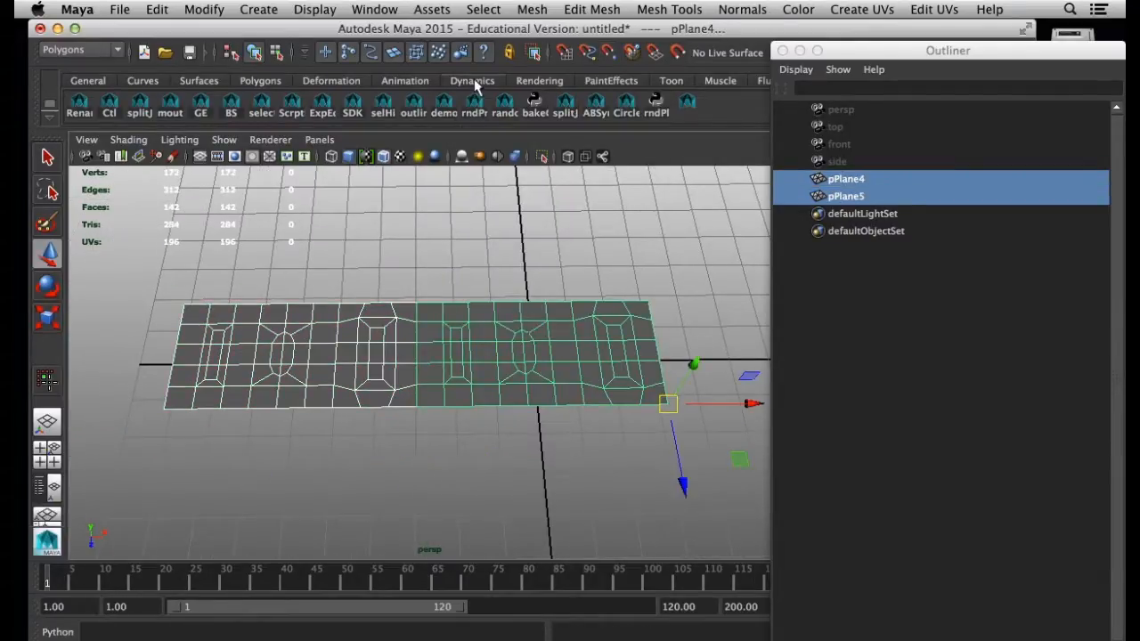
{"action": "left_click", "coordinate": [588, 12]}
{"action": "mouse_move", "coordinate": [539, 13]}
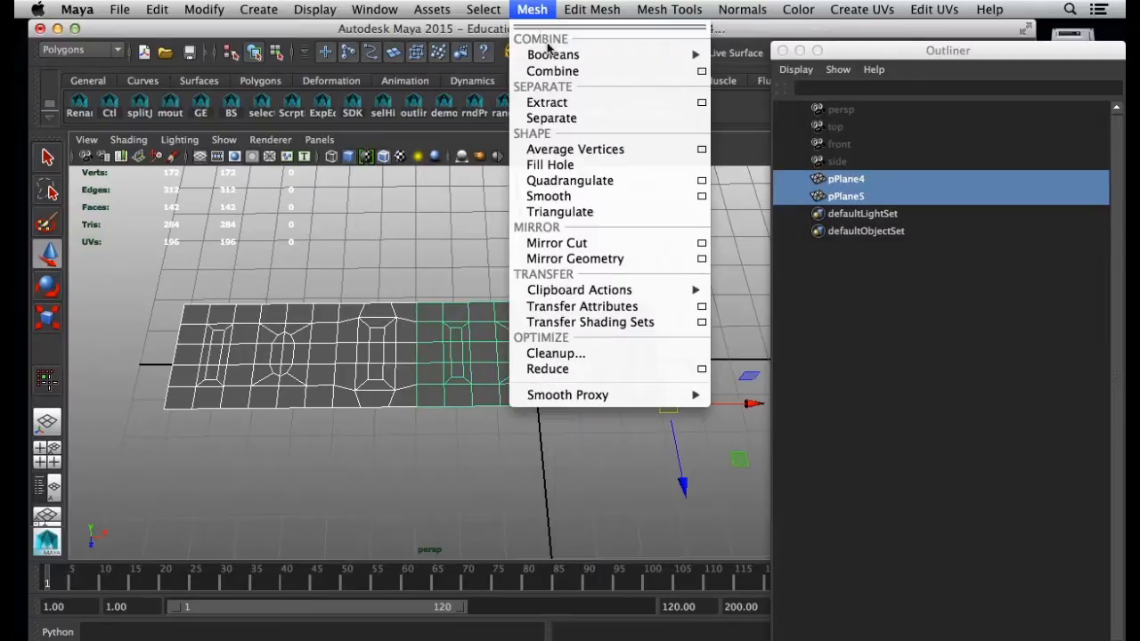
{"action": "left_click", "coordinate": [551, 71]}
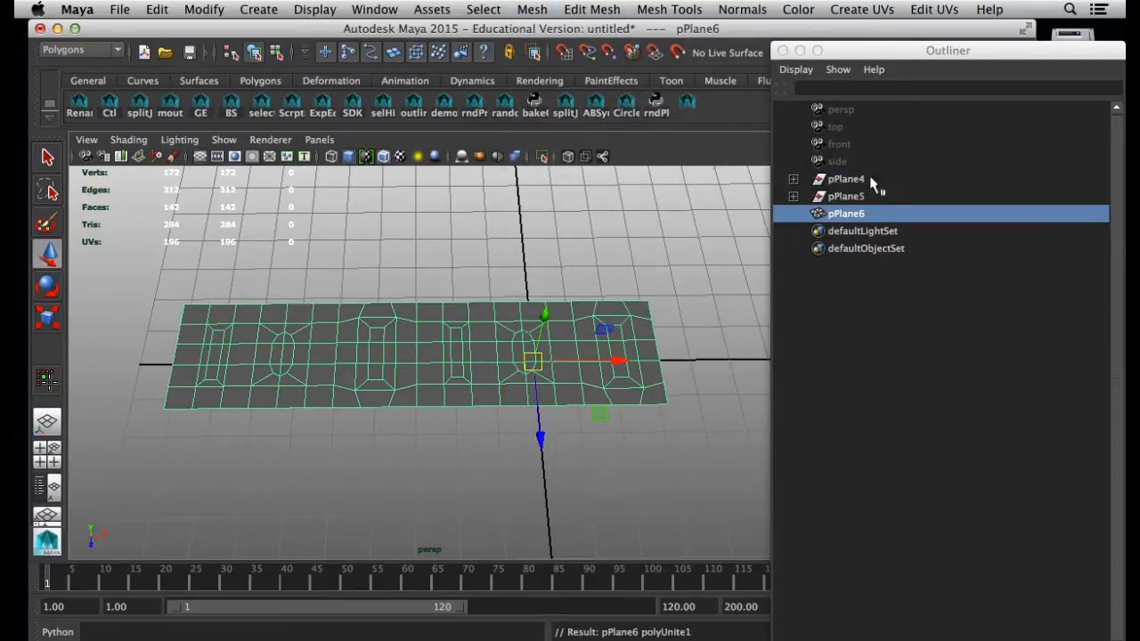
{"action": "left_click_drag", "start_coordinate": [844, 53], "coordinate": [880, 92]}
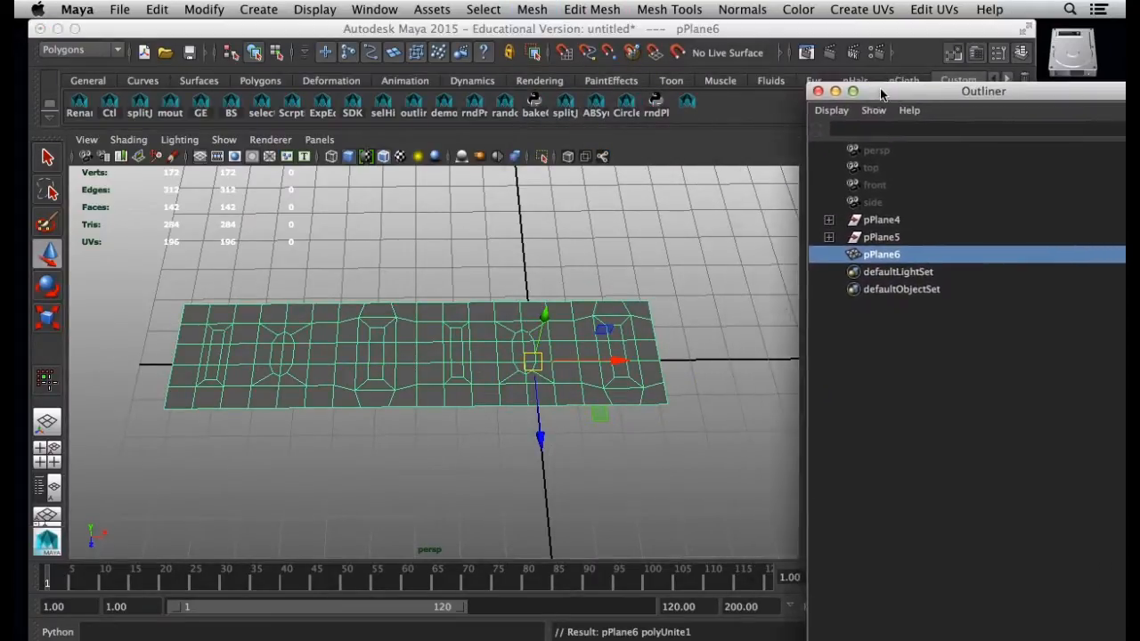
Merge the vertices along the seam between the two combined strips and return to object selection
{"action": "left_click", "coordinate": [506, 402]}
{"action": "left_click", "coordinate": [436, 370]}
{"action": "right_click_drag", "start_coordinate": [434, 369], "coordinate": [369, 297]}
{"action": "left_click_drag", "start_coordinate": [413, 284], "coordinate": [428, 446]}
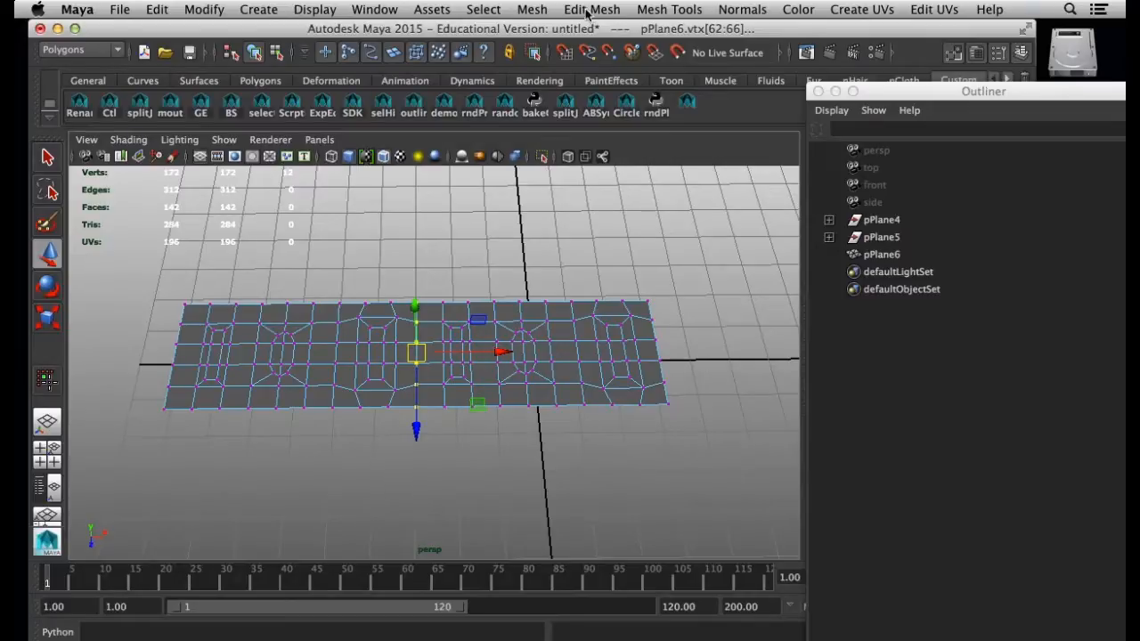
{"action": "left_click", "coordinate": [586, 12]}
{"action": "left_click", "coordinate": [628, 54]}
{"action": "right_click_drag", "start_coordinate": [594, 296], "coordinate": [674, 277]}
{"action": "left_click", "coordinate": [626, 349]}
{"action": "mouse_move", "coordinate": [661, 440]}
{"action": "left_mouse_down", "text": "alt"}
{"action": "mouse_move", "coordinate": [641, 396]}
{"action": "mouse_move", "coordinate": [647, 370]}
{"action": "mouse_move", "coordinate": [636, 466]}
{"action": "mouse_move", "coordinate": [677, 295]}
{"action": "mouse_move", "coordinate": [636, 448]}
{"action": "mouse_move", "coordinate": [647, 443]}
{"action": "left_mouse_up", "text": "alt"}
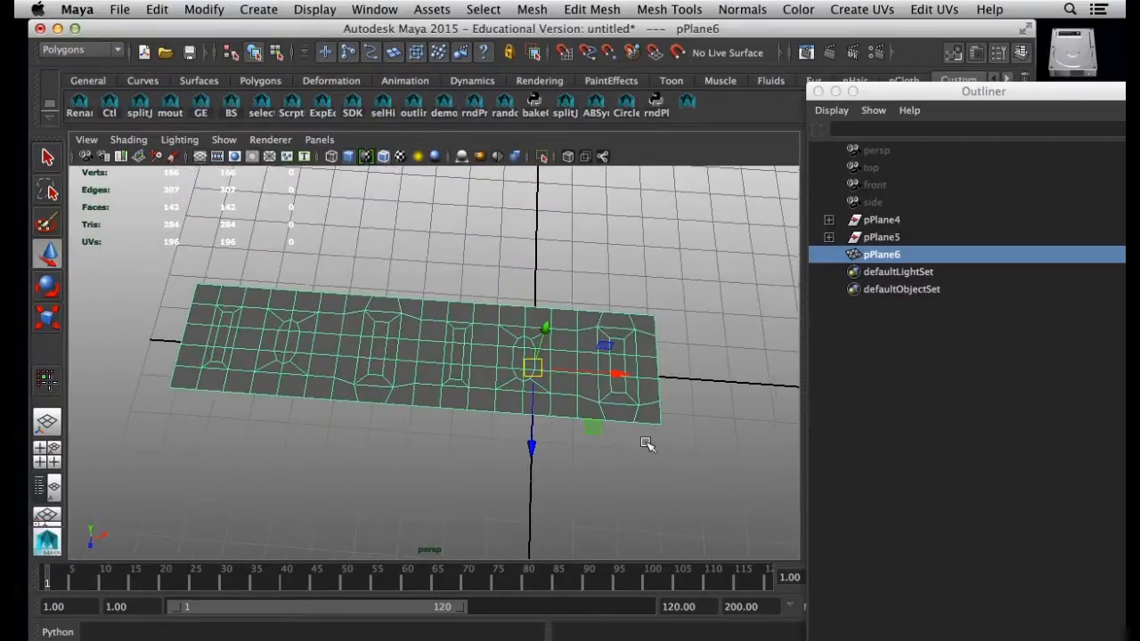
{"action": "left_click_drag", "start_coordinate": [539, 385], "coordinate": [606, 450], "text": "alt"}
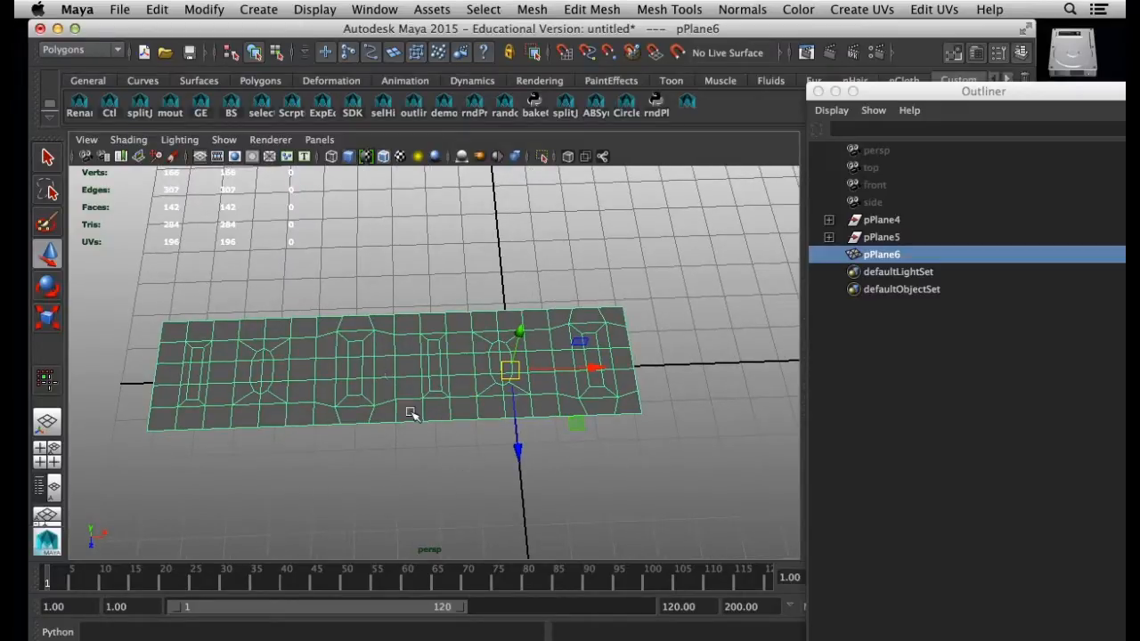
Apply a nonlinear Bend deformer to the combined strip
{"action": "left_click", "coordinate": [78, 50]}
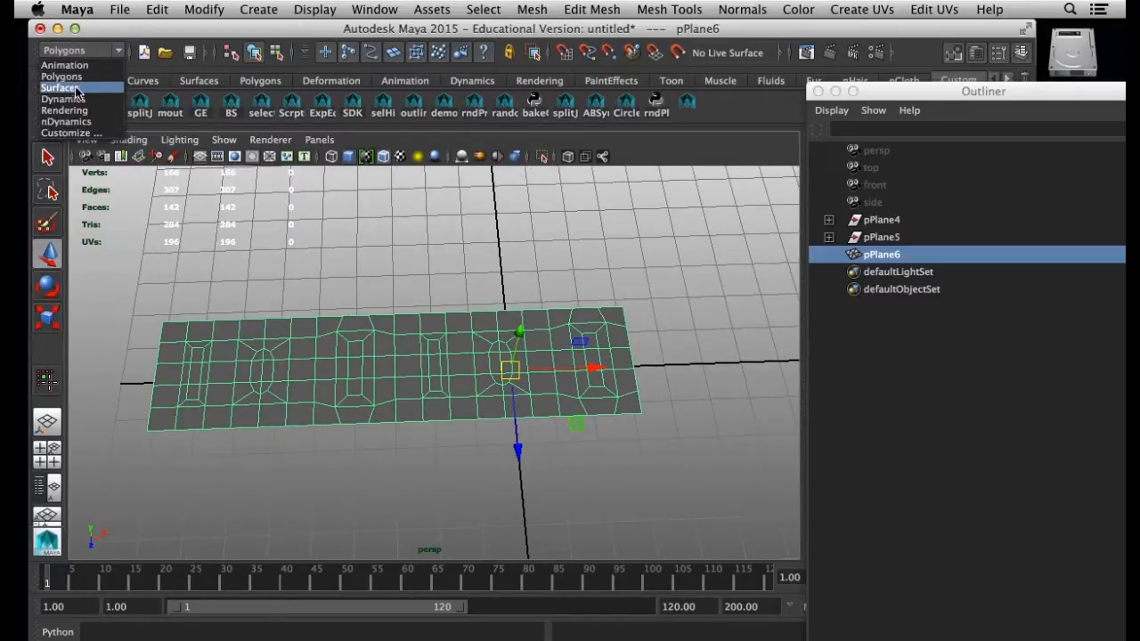
{"action": "left_click", "coordinate": [76, 66]}
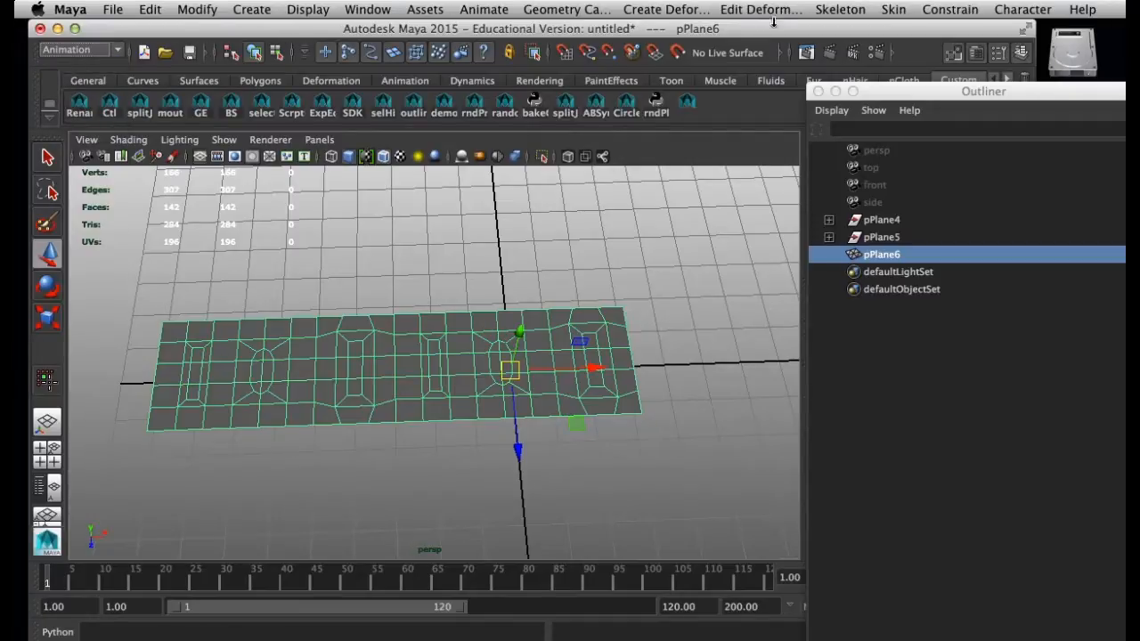
{"action": "left_click", "coordinate": [669, 9]}
{"action": "mouse_move", "coordinate": [736, 169]}
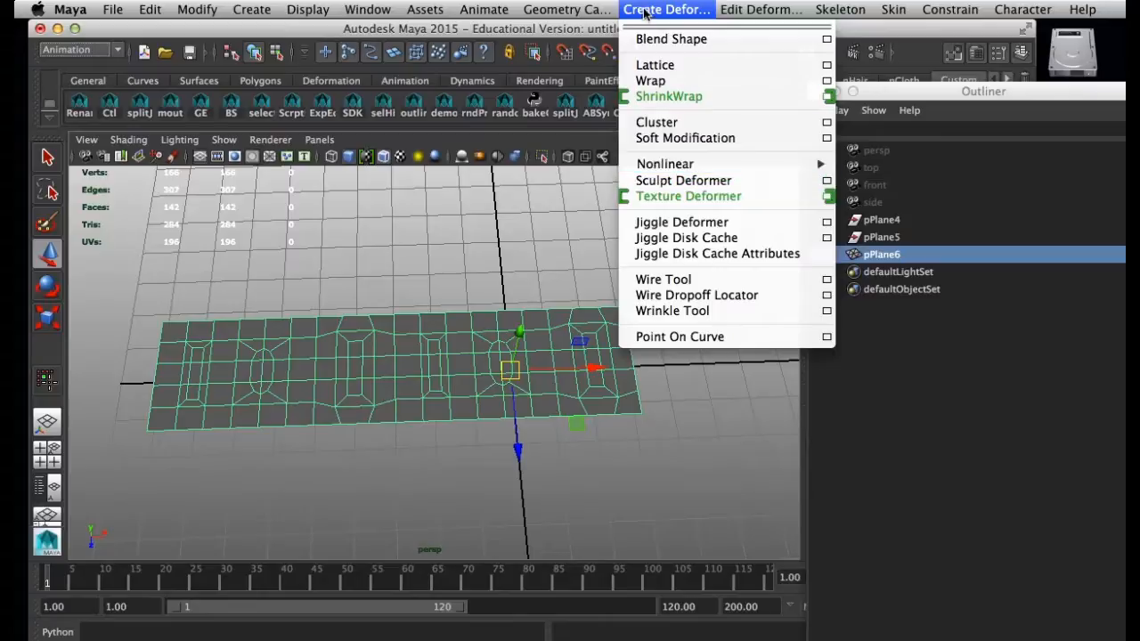
{"action": "mouse_move", "coordinate": [693, 169]}
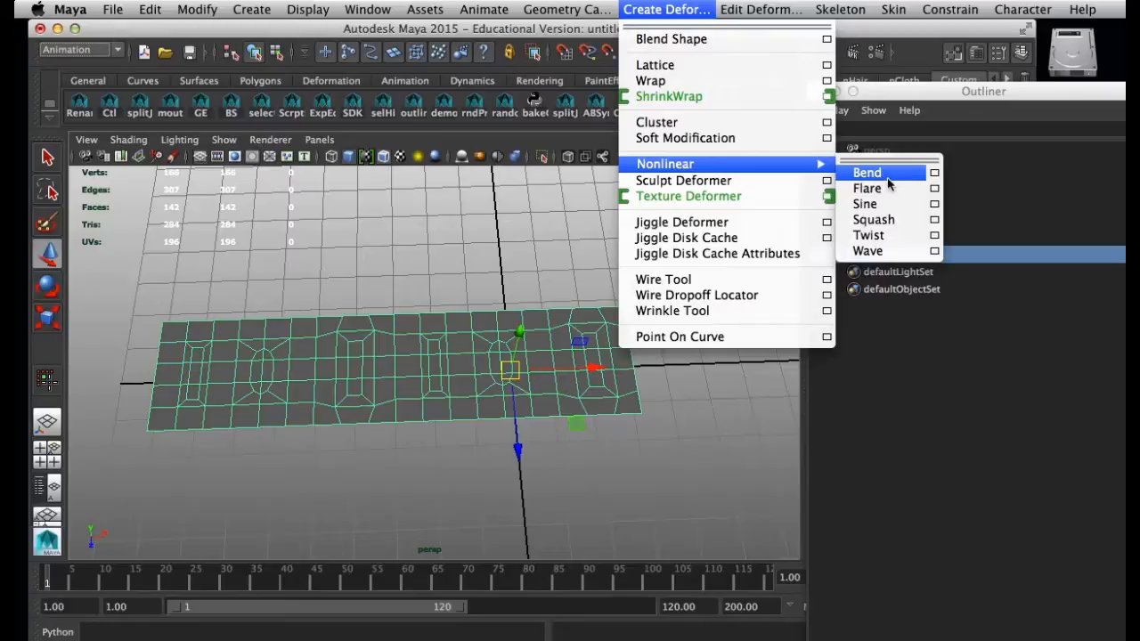
{"action": "left_click", "coordinate": [884, 176]}
{"action": "left_click_drag", "start_coordinate": [555, 432], "coordinate": [381, 209], "text": "alt"}
{"action": "left_click_drag", "start_coordinate": [555, 392], "coordinate": [483, 386], "text": "alt"}
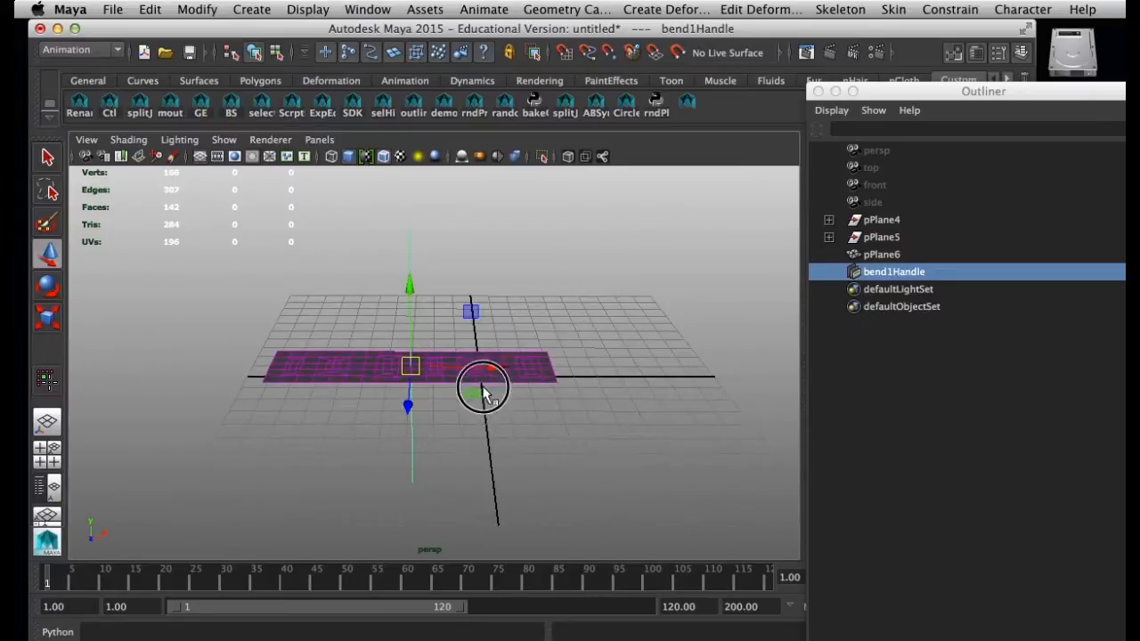
Uncover the bend deformer's attributes and set its low bound to 0
{"action": "left_click_drag", "start_coordinate": [905, 90], "coordinate": [980, 466]}
{"action": "left_click", "coordinate": [1020, 239]}
{"action": "left_click", "coordinate": [1004, 384]}
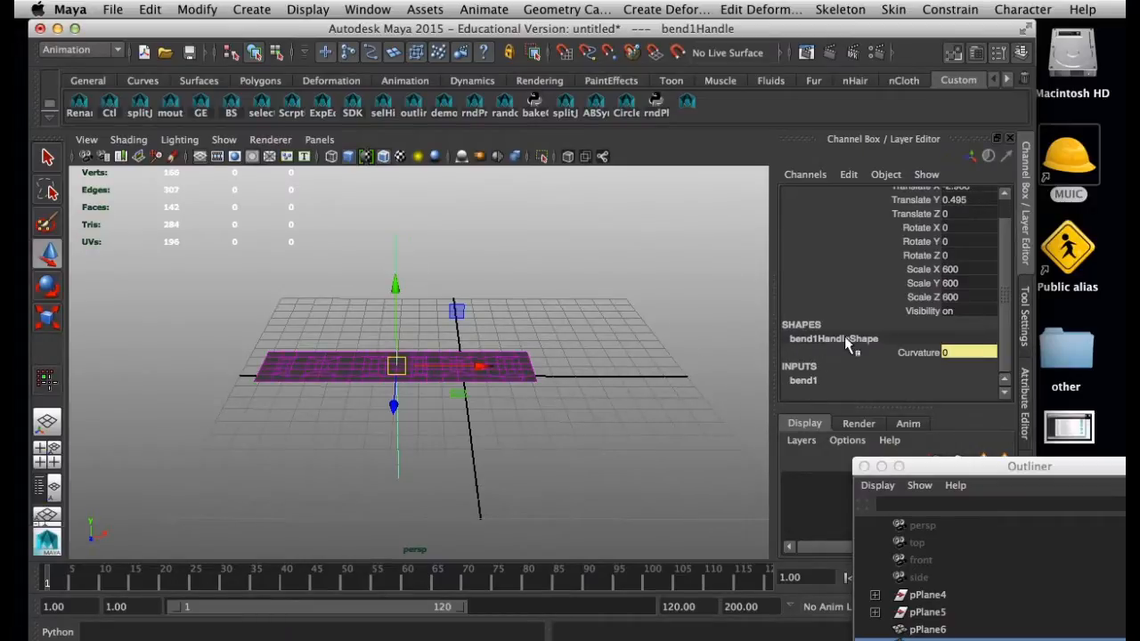
{"action": "left_click", "coordinate": [411, 246]}
{"action": "left_click_drag", "start_coordinate": [410, 246], "coordinate": [361, 258]}
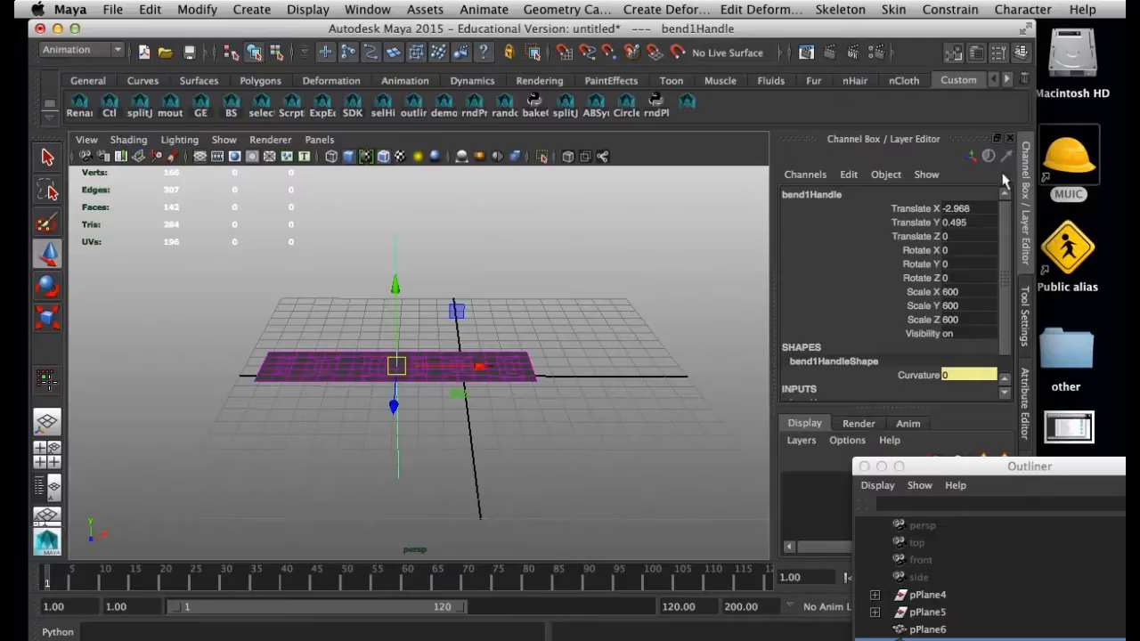
{"action": "left_click_drag", "start_coordinate": [1007, 242], "coordinate": [1006, 336]}
{"action": "left_click", "coordinate": [815, 383]}
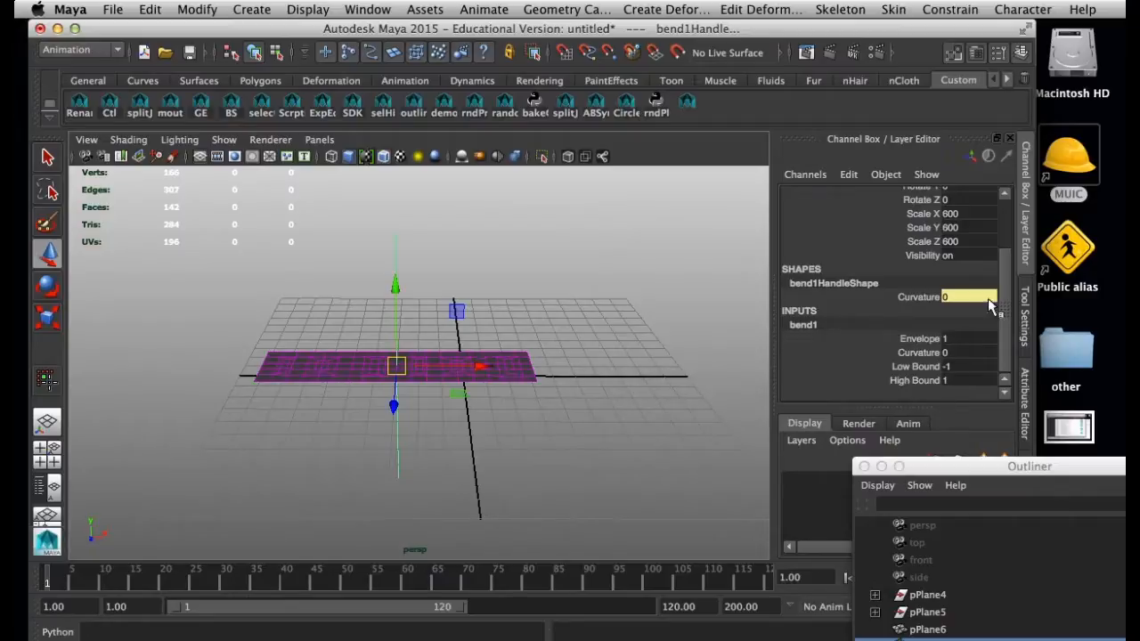
{"action": "double_click", "coordinate": [961, 366]}
{"action": "type", "text": "0"}
{"action": "key", "text": "Return"}
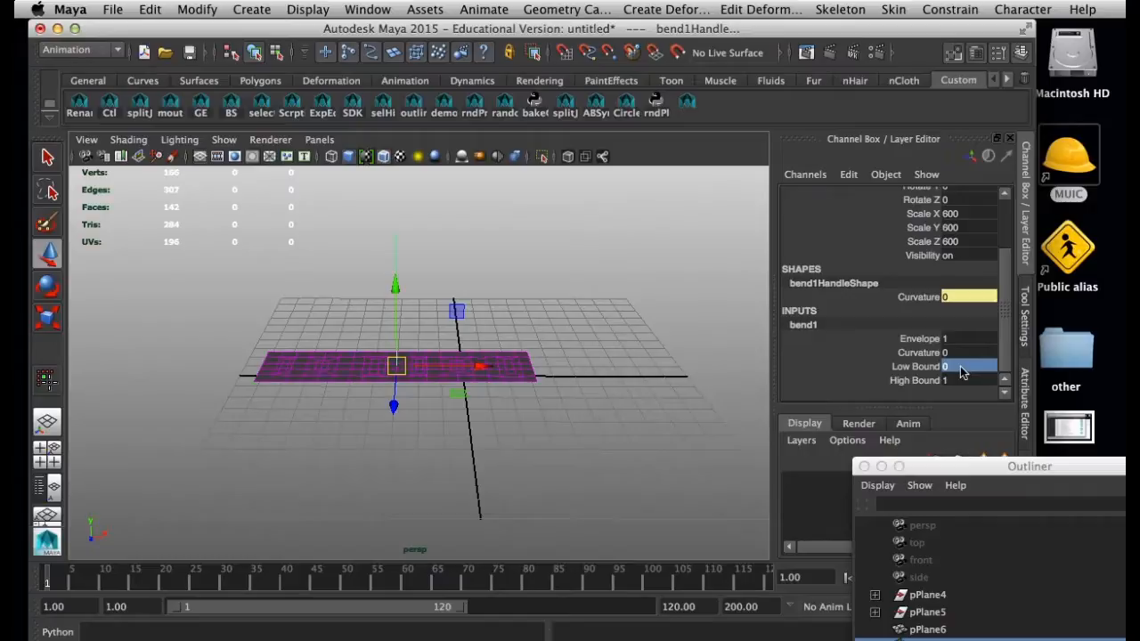
Set the bend deformer's high bound to 2
{"action": "left_click_drag", "start_coordinate": [465, 510], "coordinate": [389, 382], "text": "alt"}
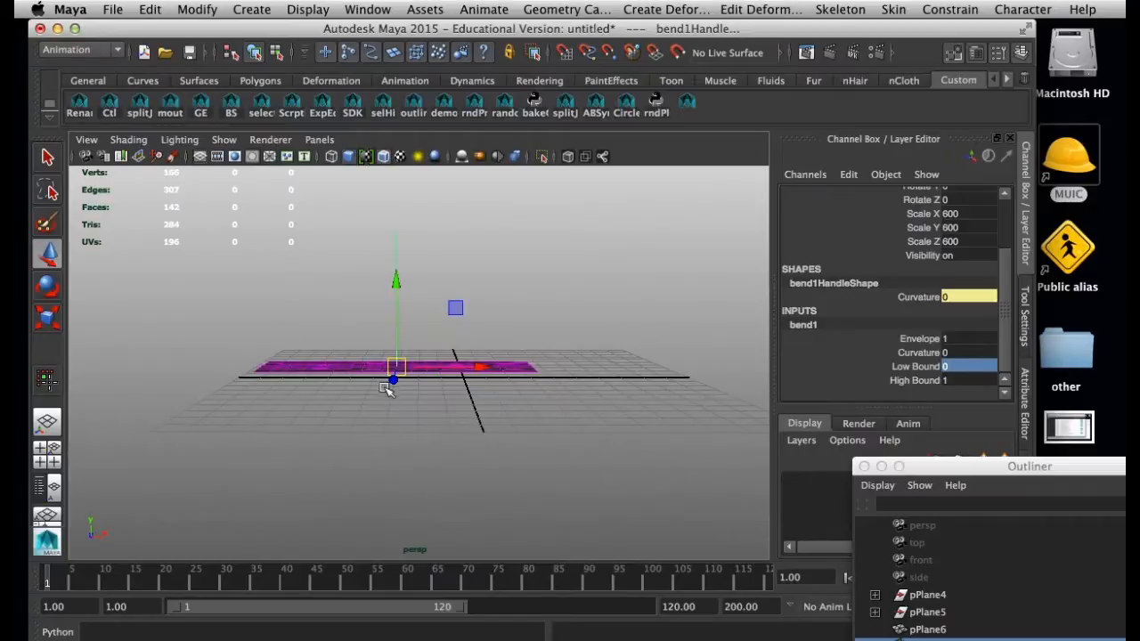
{"action": "double_click", "coordinate": [951, 380]}
{"action": "type", "text": "2"}
{"action": "key", "text": "Return"}
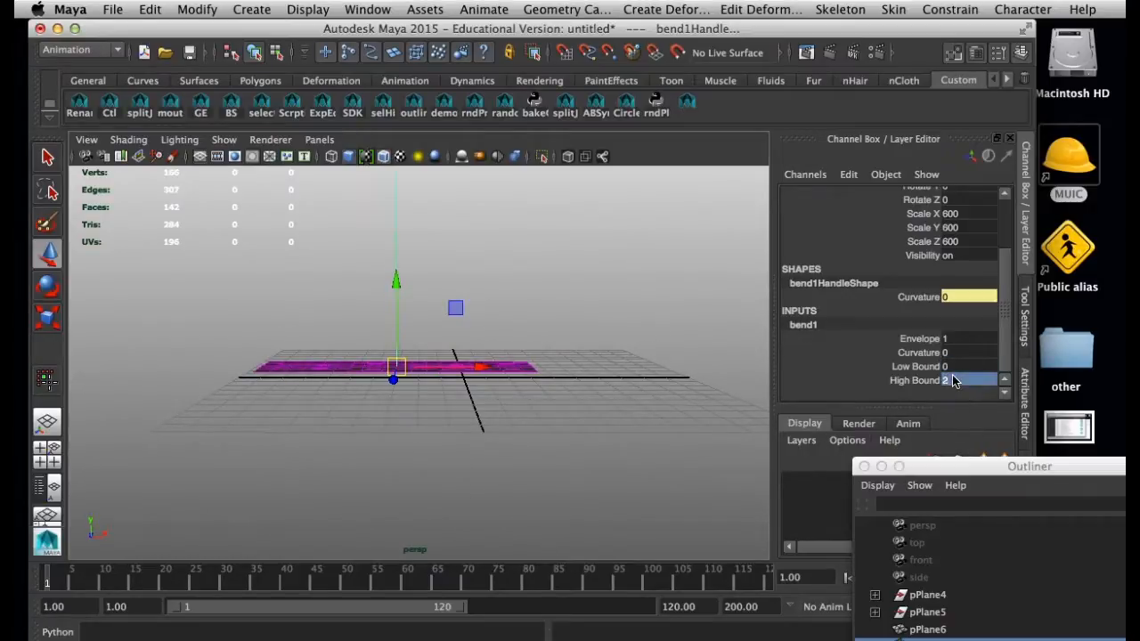
{"action": "left_click_drag", "start_coordinate": [731, 472], "coordinate": [533, 469], "text": "alt"}
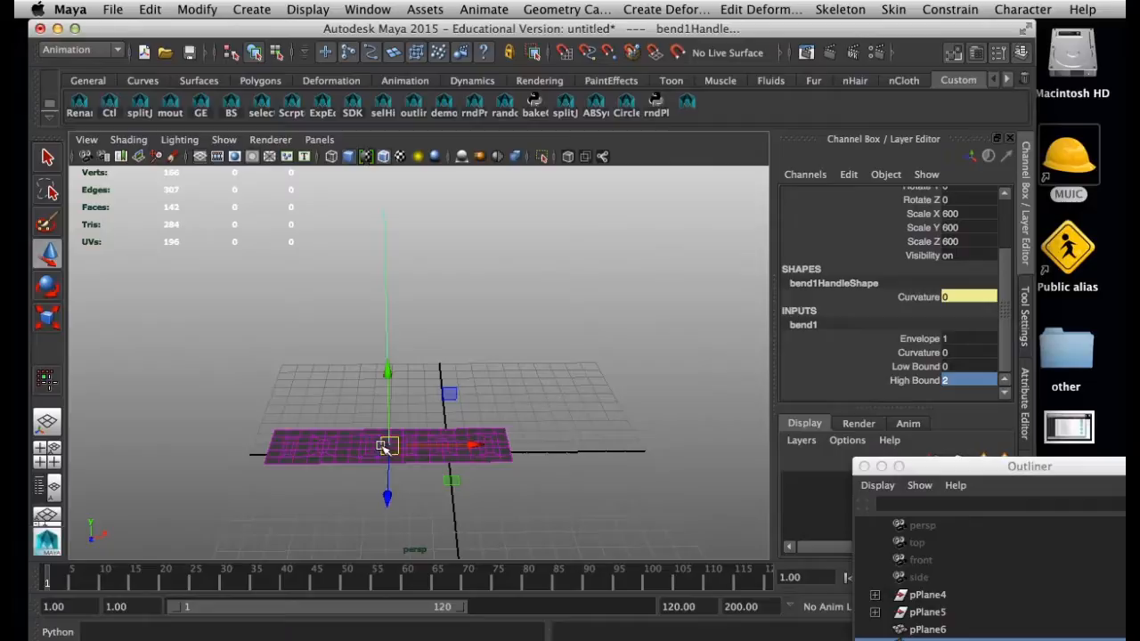
Move the bend handle to the middle of the strip's right edge
{"action": "left_click_drag", "start_coordinate": [393, 448], "coordinate": [489, 448]}
{"action": "middle_click_drag", "start_coordinate": [429, 461], "coordinate": [356, 432], "text": "alt"}
{"action": "right_click_drag", "start_coordinate": [356, 432], "coordinate": [535, 517], "text": "alt"}
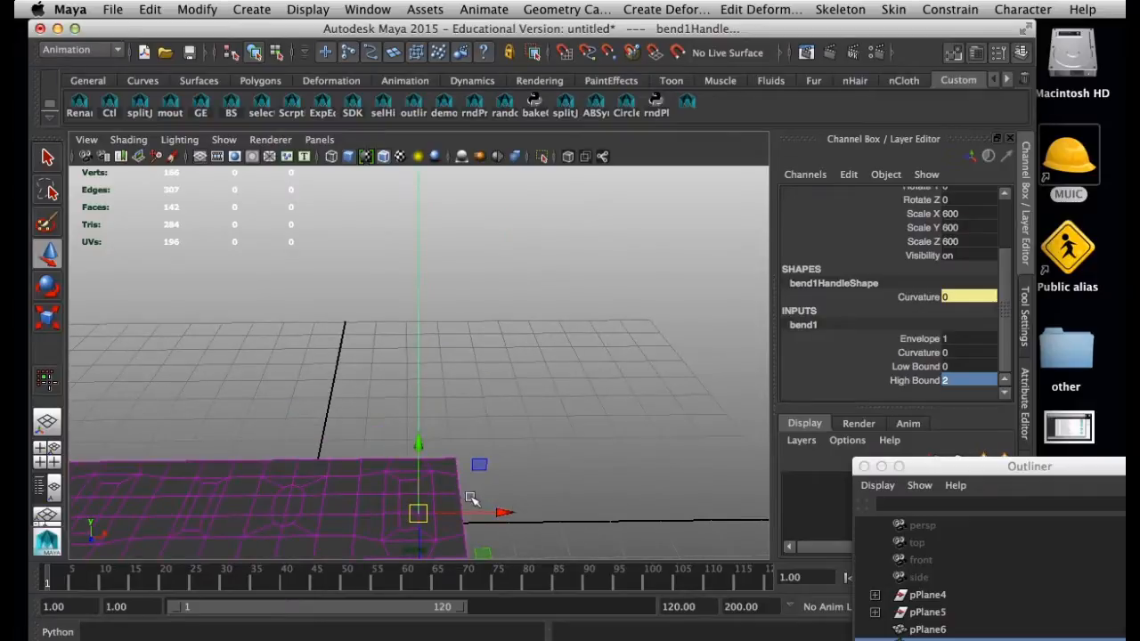
{"action": "middle_click_drag", "start_coordinate": [468, 499], "coordinate": [426, 405], "text": "alt"}
{"action": "right_click_drag", "start_coordinate": [426, 405], "coordinate": [527, 499], "text": "alt"}
{"action": "middle_click_drag", "start_coordinate": [449, 497], "coordinate": [469, 455], "text": "alt"}
{"action": "left_click_drag", "start_coordinate": [470, 455], "coordinate": [456, 431], "text": "alt"}
{"action": "left_click_drag", "start_coordinate": [372, 389], "coordinate": [468, 392]}
{"action": "right_click_drag", "start_coordinate": [603, 444], "coordinate": [378, 416], "text": "alt"}
{"action": "right_click_drag", "start_coordinate": [527, 456], "coordinate": [387, 433], "text": "alt"}
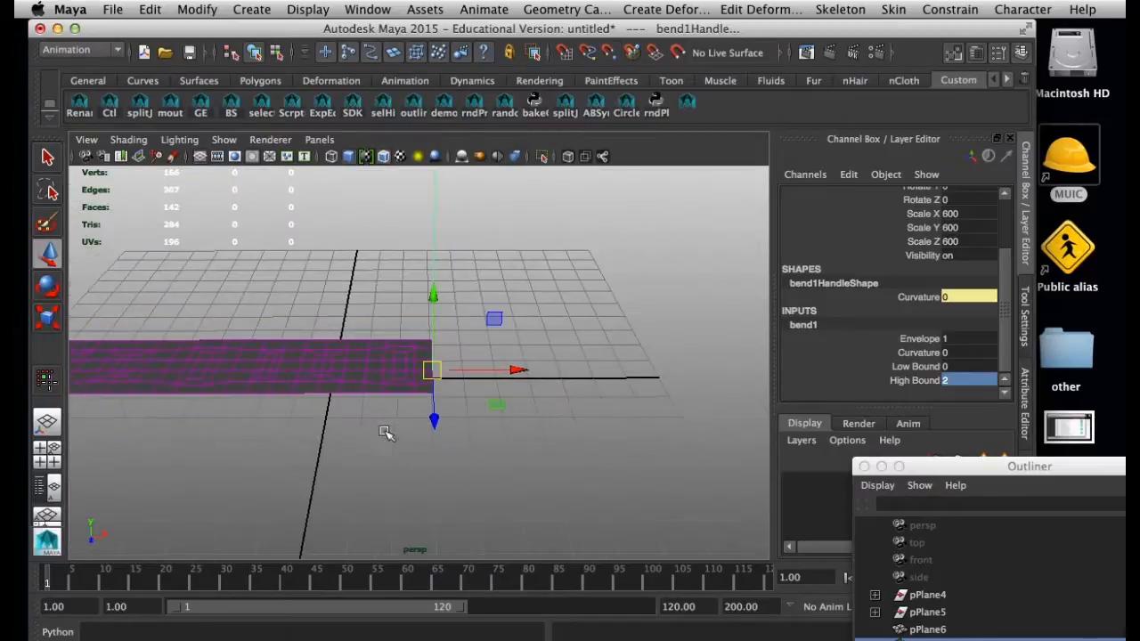
{"action": "middle_click_drag", "start_coordinate": [430, 459], "coordinate": [440, 476], "text": "alt"}
Select the strip and snap its pivot to the middle of its right edge at the bend handle
{"action": "left_click", "coordinate": [447, 375]}
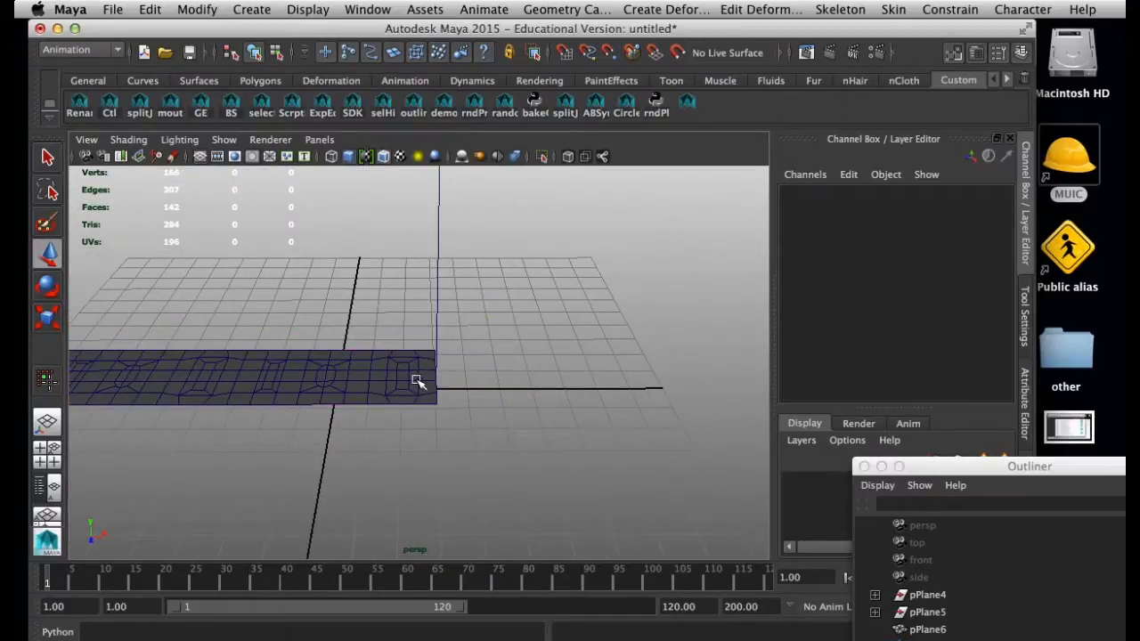
{"action": "left_click", "coordinate": [417, 382]}
{"action": "key", "text": "d"}
{"action": "key", "text": "v"}
{"action": "left_click_drag", "start_coordinate": [336, 390], "coordinate": [436, 381]}
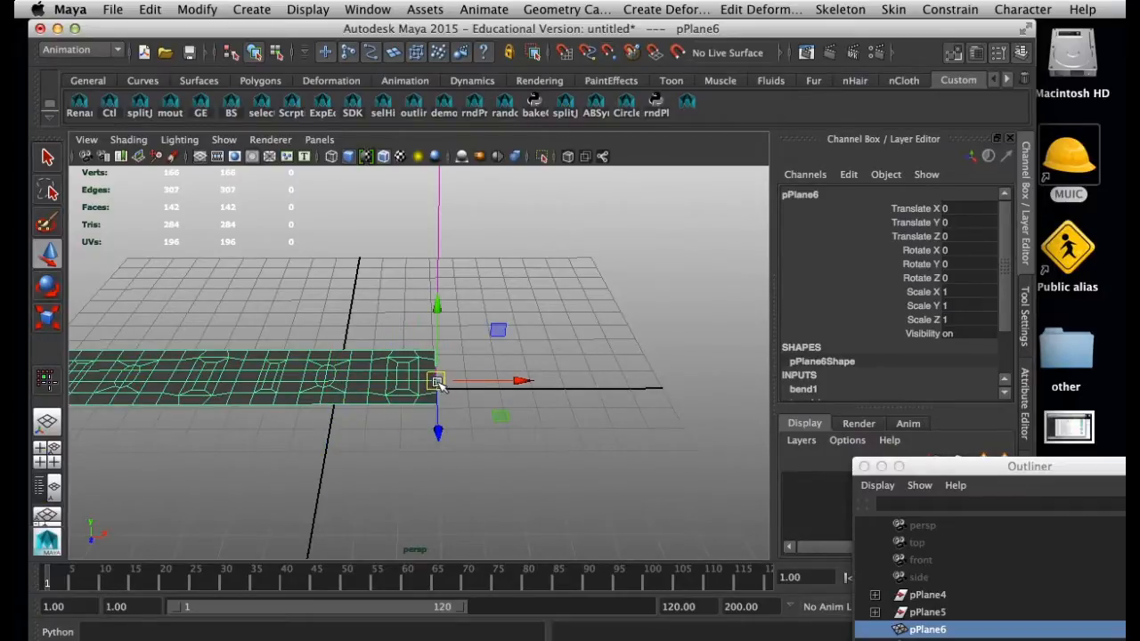
Rotate the strip -90 degrees about Z so it stands upright along the bend handle
{"action": "key", "text": "e"}
{"action": "left_click_drag", "start_coordinate": [395, 318], "coordinate": [535, 321]}
{"action": "type", "text": "-90"}
{"action": "key", "text": "Return"}
{"action": "left_click", "coordinate": [651, 326]}
{"action": "left_click_drag", "start_coordinate": [651, 326], "coordinate": [320, 321], "text": "alt"}
{"action": "left_click_drag", "start_coordinate": [385, 346], "coordinate": [420, 357], "text": "alt"}
{"action": "left_click", "coordinate": [419, 356]}
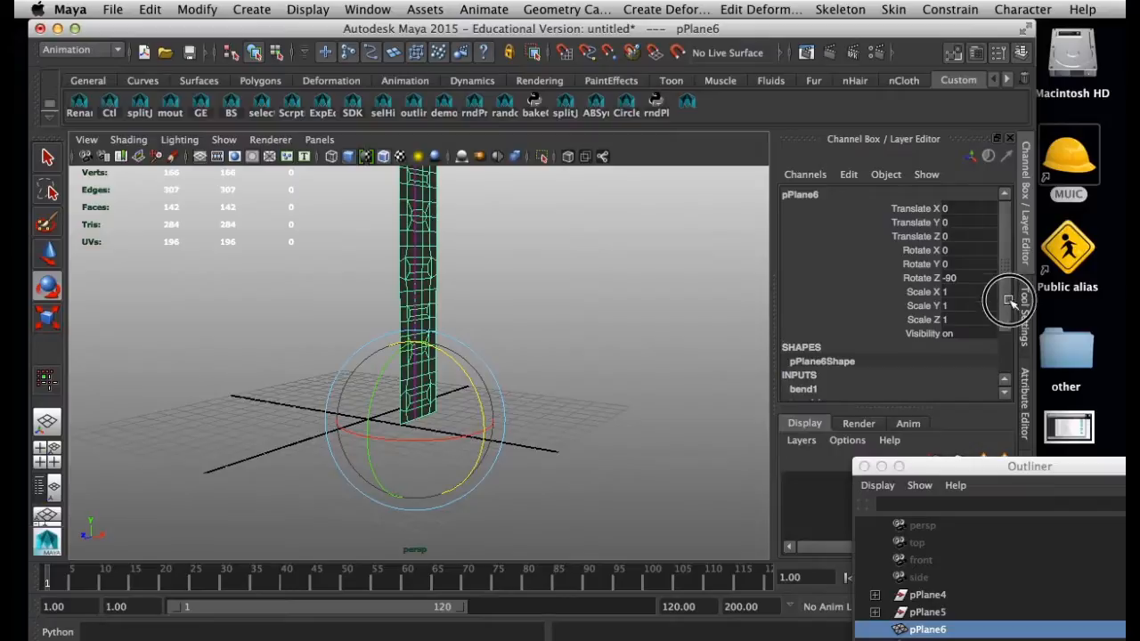
Set the curvature of the strip's bend deformer to 180 to curl it into a ring
{"action": "left_click_drag", "start_coordinate": [1007, 300], "coordinate": [1006, 342]}
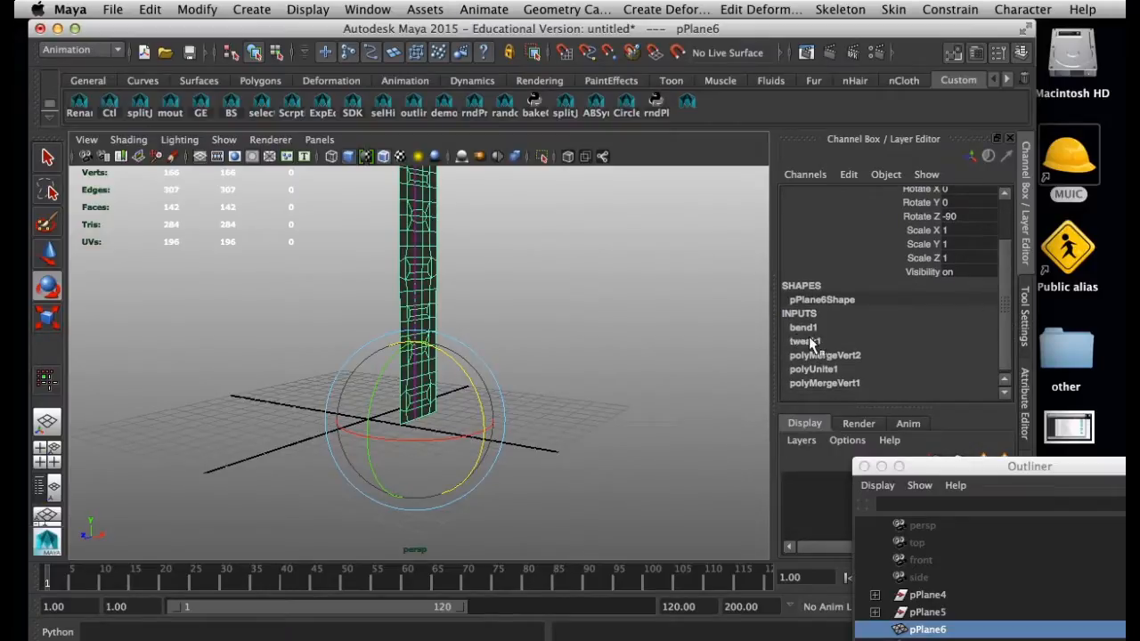
{"action": "left_click", "coordinate": [813, 328]}
{"action": "scroll", "coordinate": [996, 300], "scroll_direction": "down", "scroll_amount": 1}
{"action": "left_click", "coordinate": [923, 326]}
{"action": "middle_click_drag", "start_coordinate": [605, 387], "coordinate": [731, 402]}
{"action": "double_click", "coordinate": [962, 326]}
{"action": "type", "text": "180"}
{"action": "key", "text": "Return"}
Examine the curled ring's inner and outer surface topology from several angles
{"action": "left_click_drag", "start_coordinate": [269, 379], "coordinate": [301, 369], "text": "alt"}
{"action": "right_click_drag", "start_coordinate": [301, 369], "coordinate": [409, 433], "text": "alt"}
{"action": "middle_click_drag", "start_coordinate": [410, 433], "coordinate": [377, 372], "text": "alt"}
{"action": "right_click_drag", "start_coordinate": [377, 371], "coordinate": [400, 394], "text": "alt"}
{"action": "left_click_drag", "start_coordinate": [400, 394], "coordinate": [389, 422], "text": "alt"}
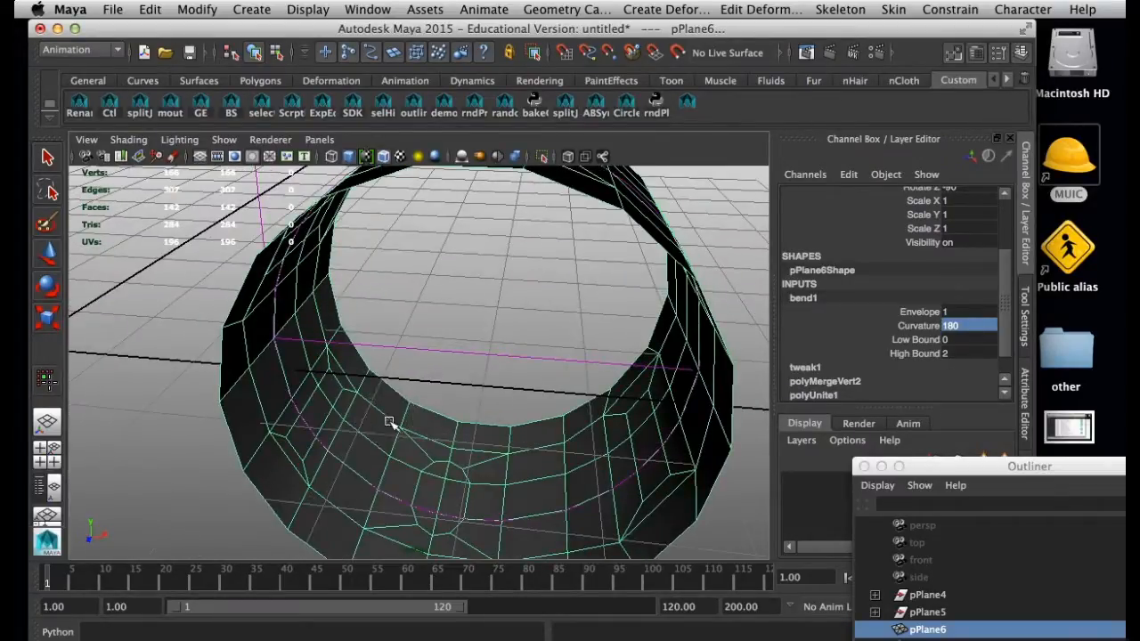
{"action": "key", "text": "e"}
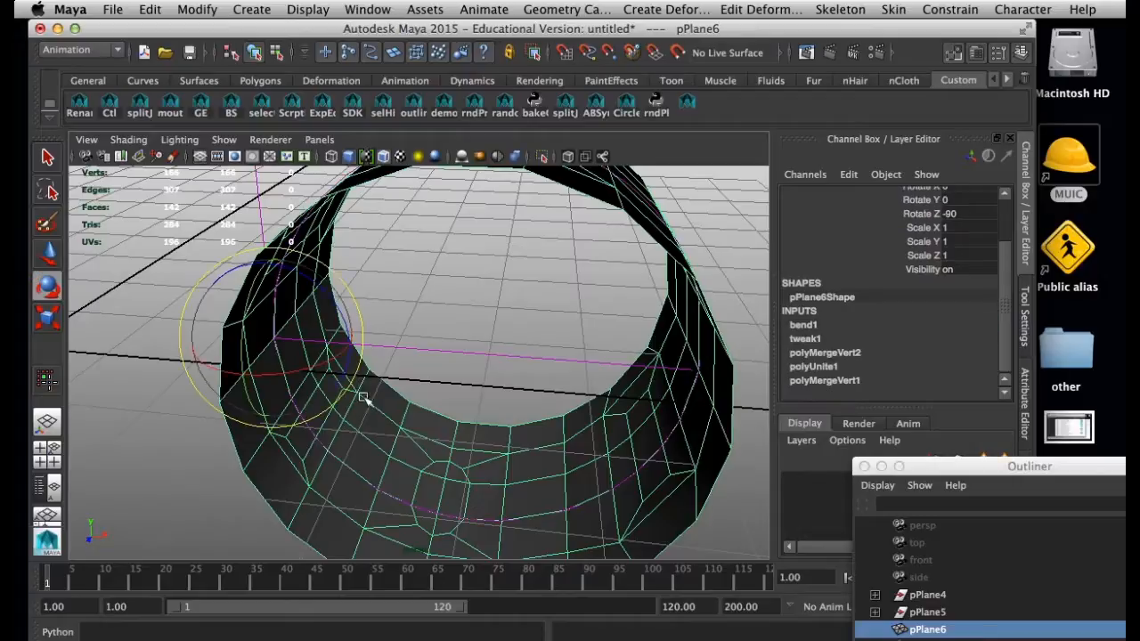
{"action": "left_click", "coordinate": [423, 336]}
{"action": "left_click", "coordinate": [430, 421]}
{"action": "right_click_drag", "start_coordinate": [430, 422], "coordinate": [344, 440], "text": "alt"}
{"action": "mouse_move", "coordinate": [343, 440]}
{"action": "left_mouse_down", "text": "alt"}
{"action": "mouse_move", "coordinate": [363, 476]}
{"action": "mouse_move", "coordinate": [252, 418]}
{"action": "mouse_move", "coordinate": [305, 394]}
{"action": "mouse_move", "coordinate": [348, 420]}
{"action": "mouse_move", "coordinate": [327, 445]}
{"action": "left_mouse_up", "text": "alt"}
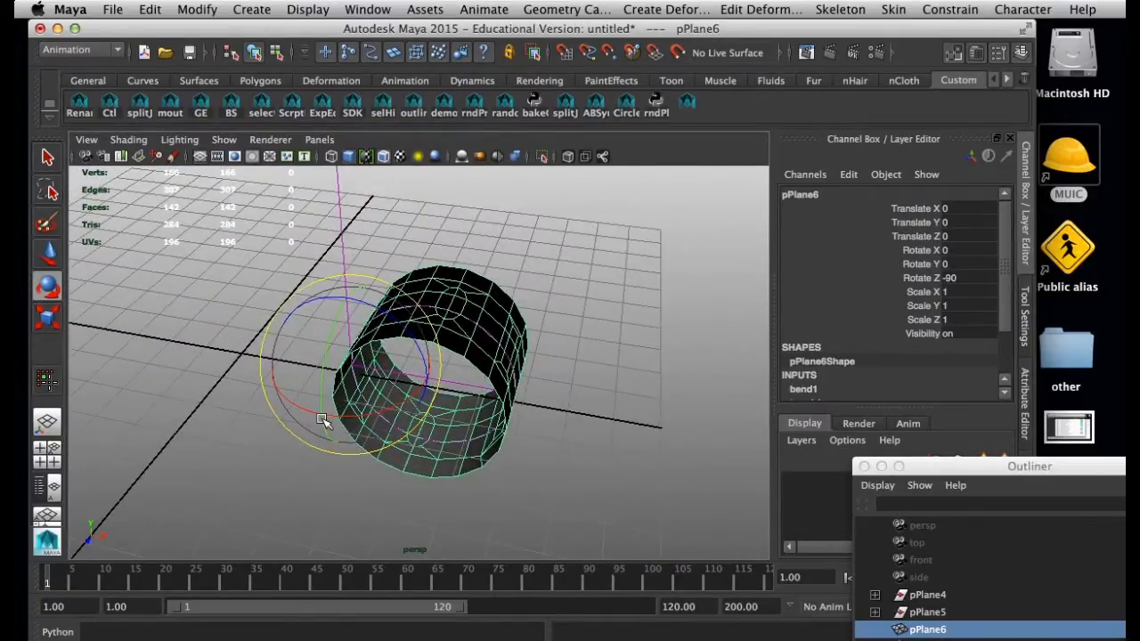
{"action": "left_click", "coordinate": [557, 390]}
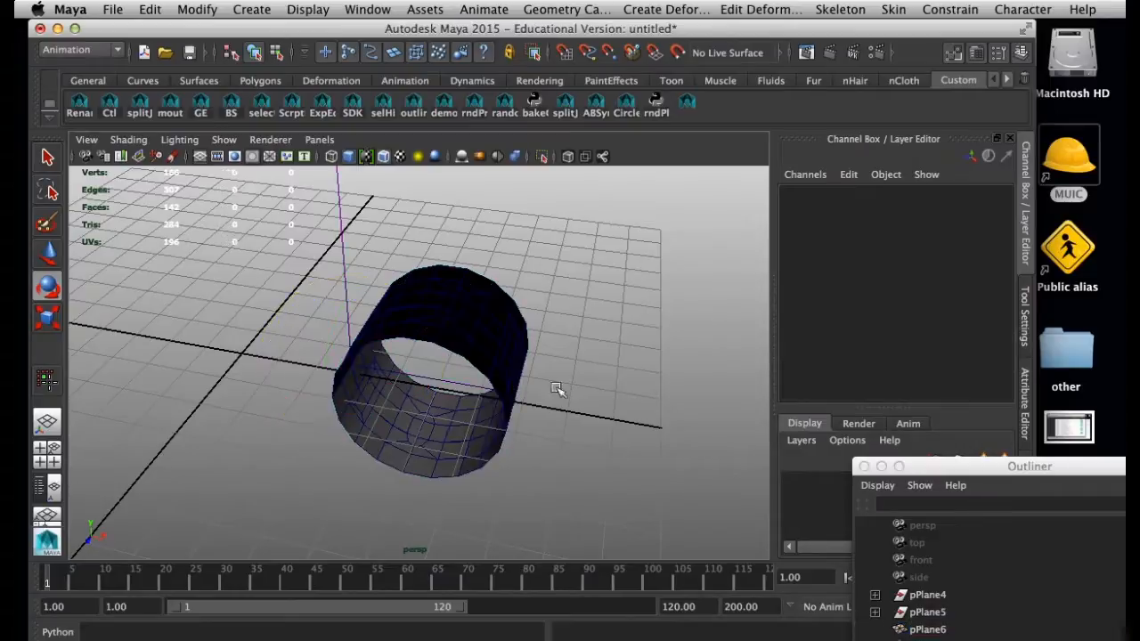
Try rotating the ring about X while the bend deformer is still live, and undo the rotation
{"action": "left_click", "coordinate": [490, 392]}
{"action": "left_click_drag", "start_coordinate": [397, 403], "coordinate": [459, 345]}
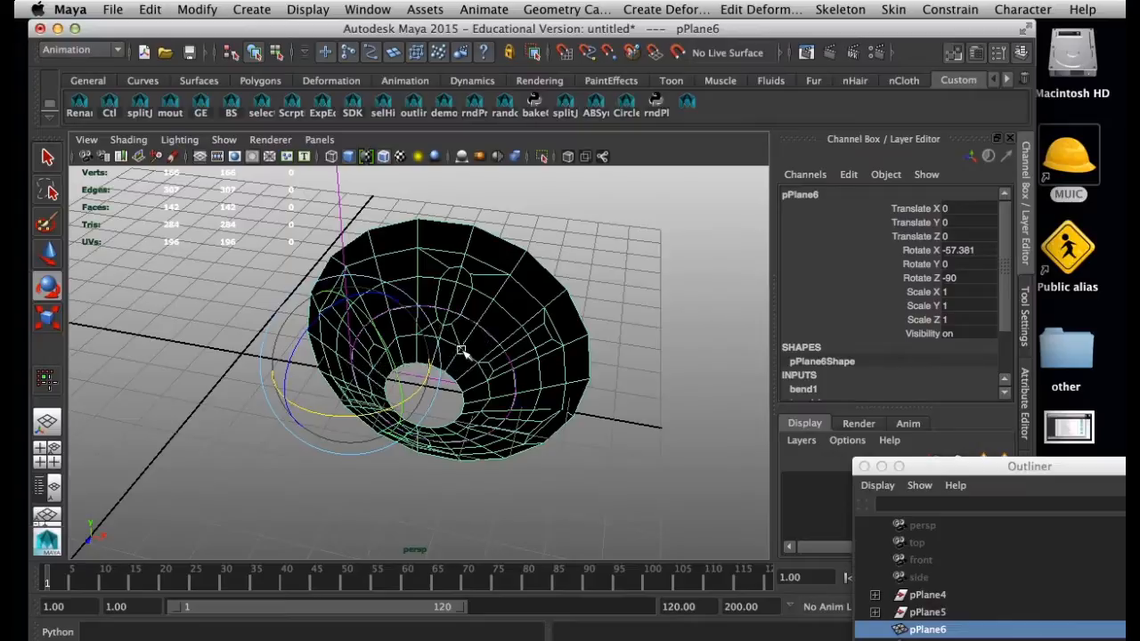
{"action": "key", "text": "z"}
Duplicate the bent ring and move the copy to about -5.452 along Z, clear of the original
{"action": "key", "text": "ctrl+d"}
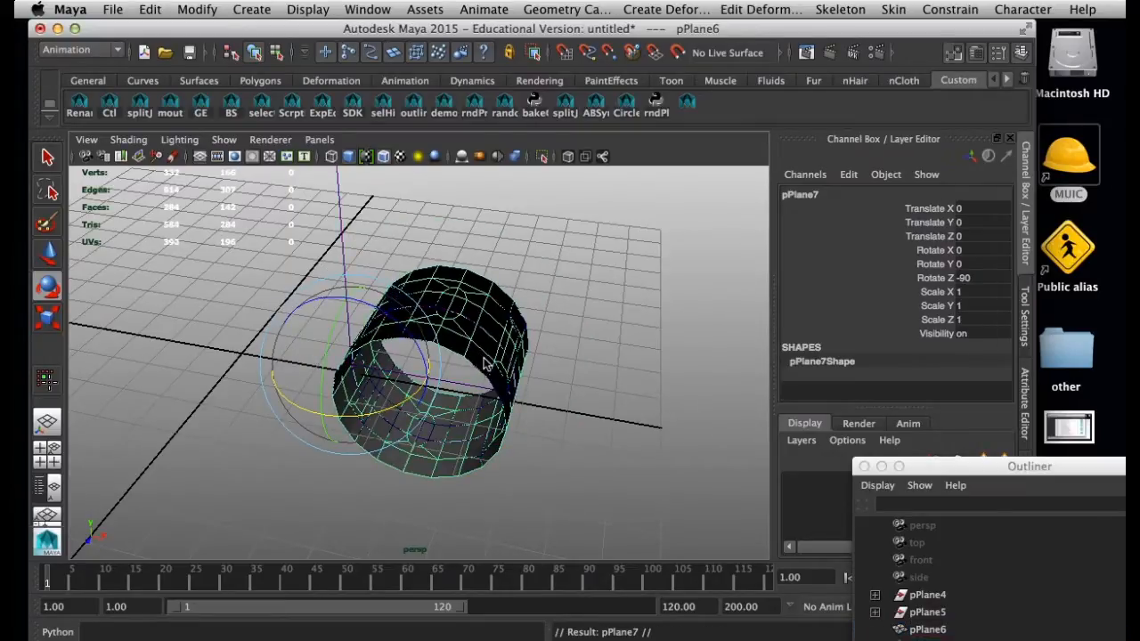
{"action": "key", "text": "w"}
{"action": "left_click_drag", "start_coordinate": [321, 420], "coordinate": [392, 299]}
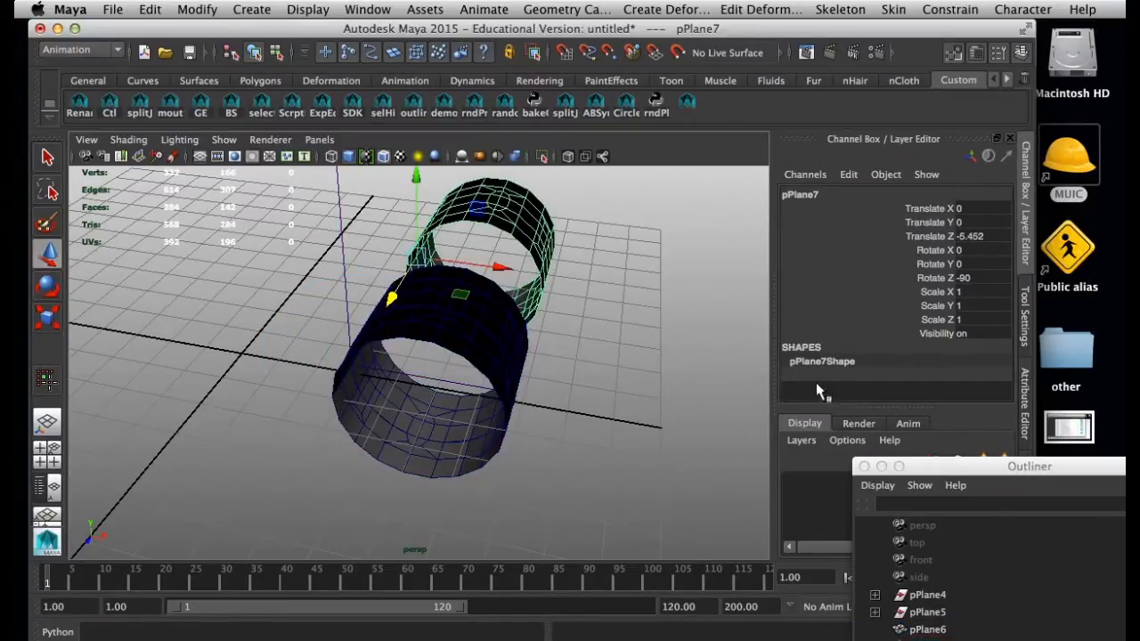
{"action": "left_click_drag", "start_coordinate": [526, 311], "coordinate": [424, 354], "text": "alt"}
{"action": "left_click_drag", "start_coordinate": [394, 289], "coordinate": [378, 424], "text": "alt"}
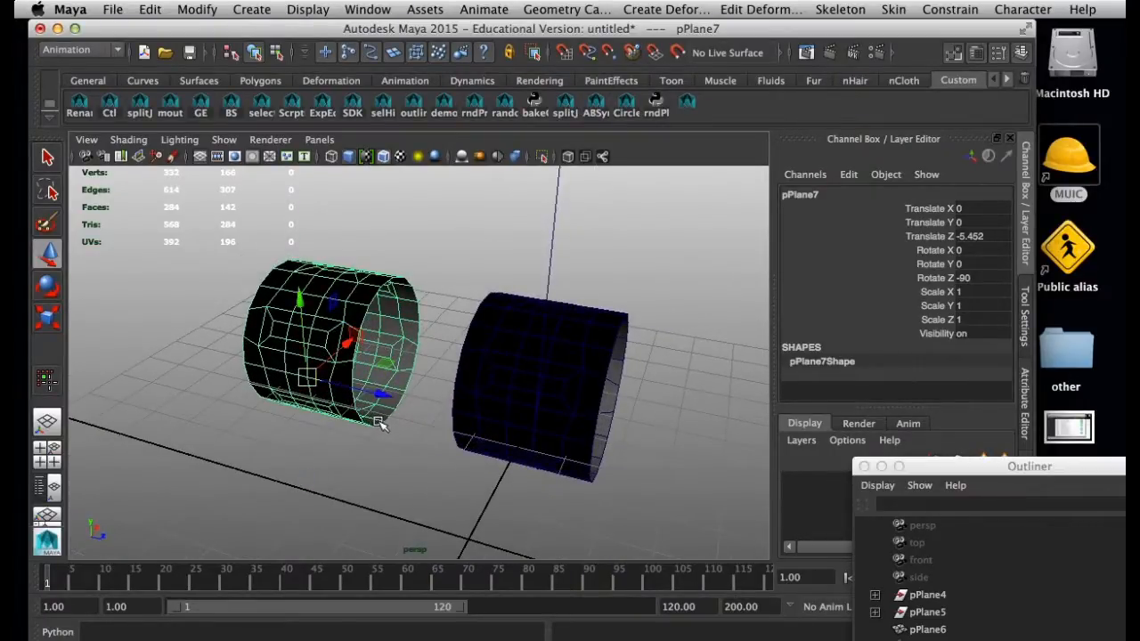
Center the duplicated ring's pivot and set the ring's Rotate Y to 90 so it stands upright
{"action": "left_click", "coordinate": [250, 9]}
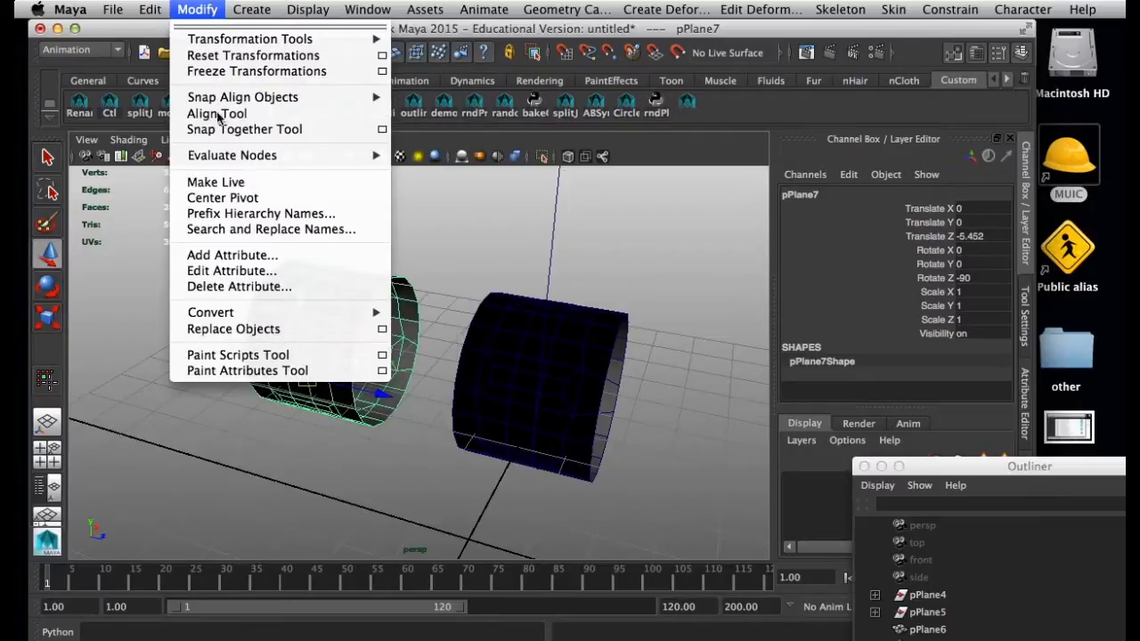
{"action": "left_click", "coordinate": [222, 198]}
{"action": "key", "text": "e"}
{"action": "left_click_drag", "start_coordinate": [349, 273], "coordinate": [362, 286]}
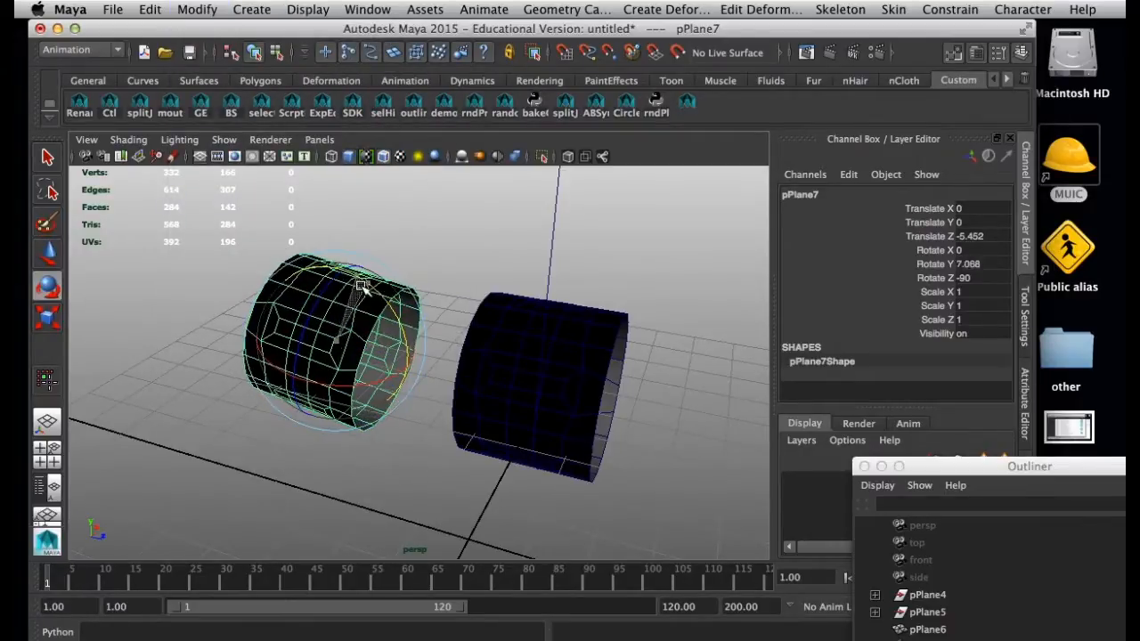
{"action": "left_click", "coordinate": [1007, 266]}
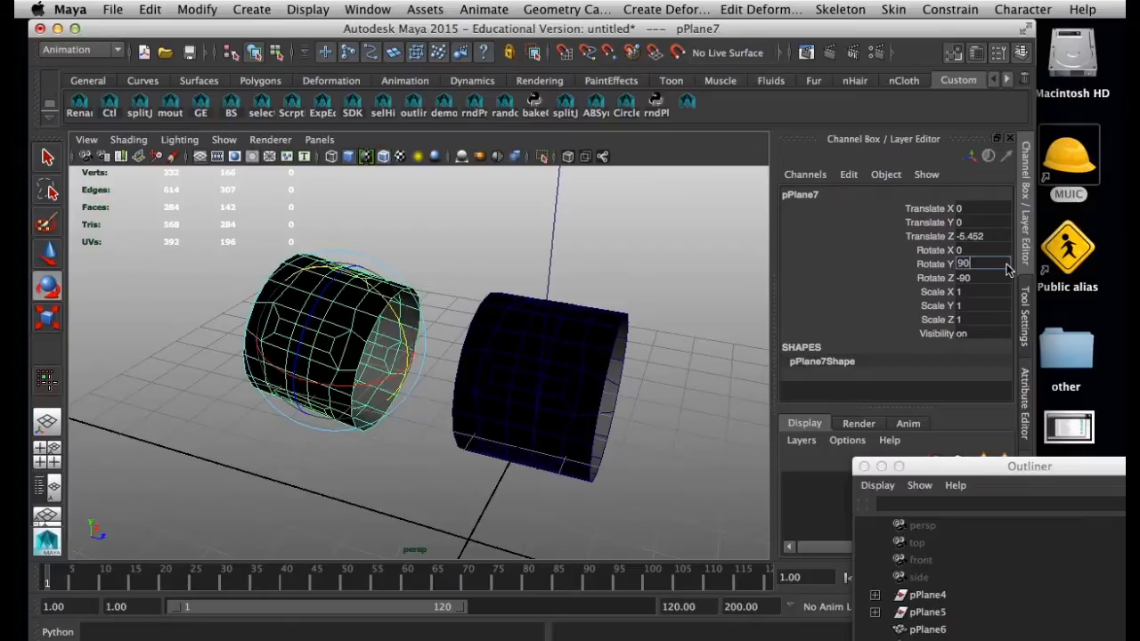
{"action": "type", "text": "90"}
{"action": "key", "text": "Return"}
Delete the original bent ring, keeping only the upright copy
{"action": "left_click_drag", "start_coordinate": [314, 434], "coordinate": [428, 422], "text": "alt"}
{"action": "left_click", "coordinate": [572, 349]}
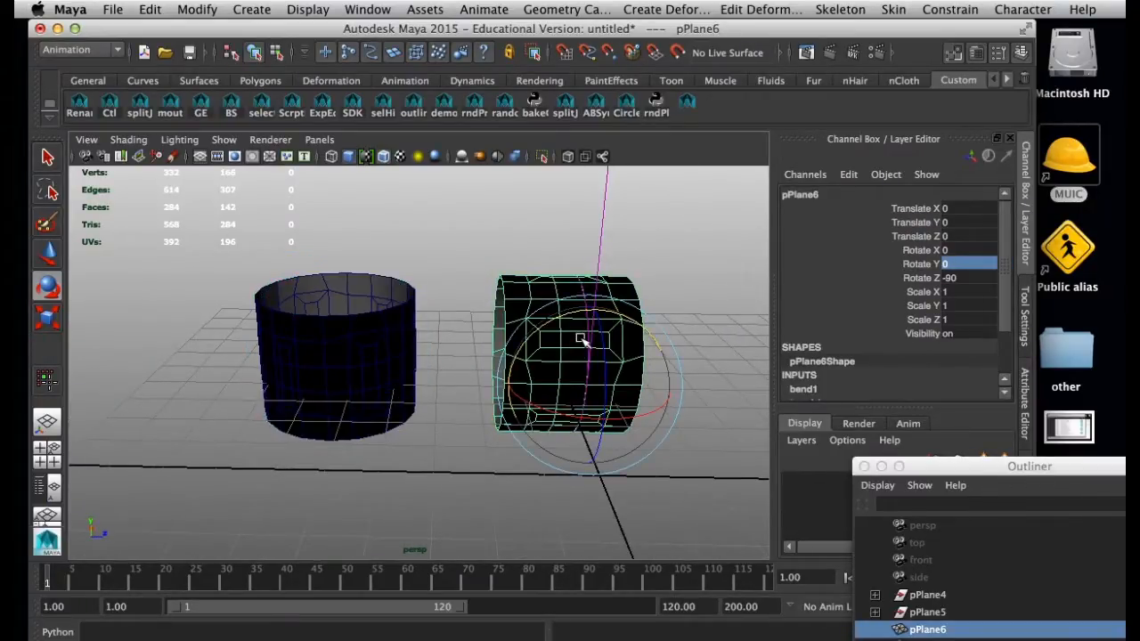
{"action": "key", "text": "Delete"}
{"action": "left_click", "coordinate": [356, 352]}
{"action": "left_click_drag", "start_coordinate": [348, 375], "coordinate": [527, 383], "text": "alt"}
{"action": "left_click", "coordinate": [535, 428]}
{"action": "left_click_drag", "start_coordinate": [392, 341], "coordinate": [332, 254], "text": "alt"}
{"action": "left_click_drag", "start_coordinate": [260, 29], "coordinate": [251, 27]}
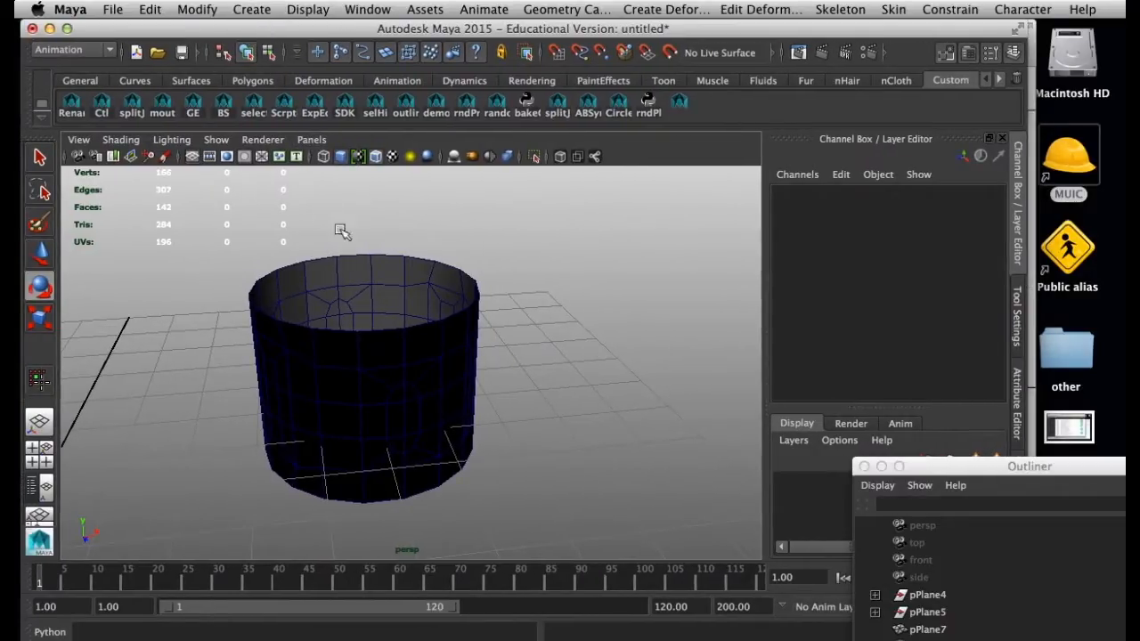
Try the Legacy Default and Legacy High Quality viewport renderers on the ring
{"action": "left_click", "coordinate": [262, 140]}
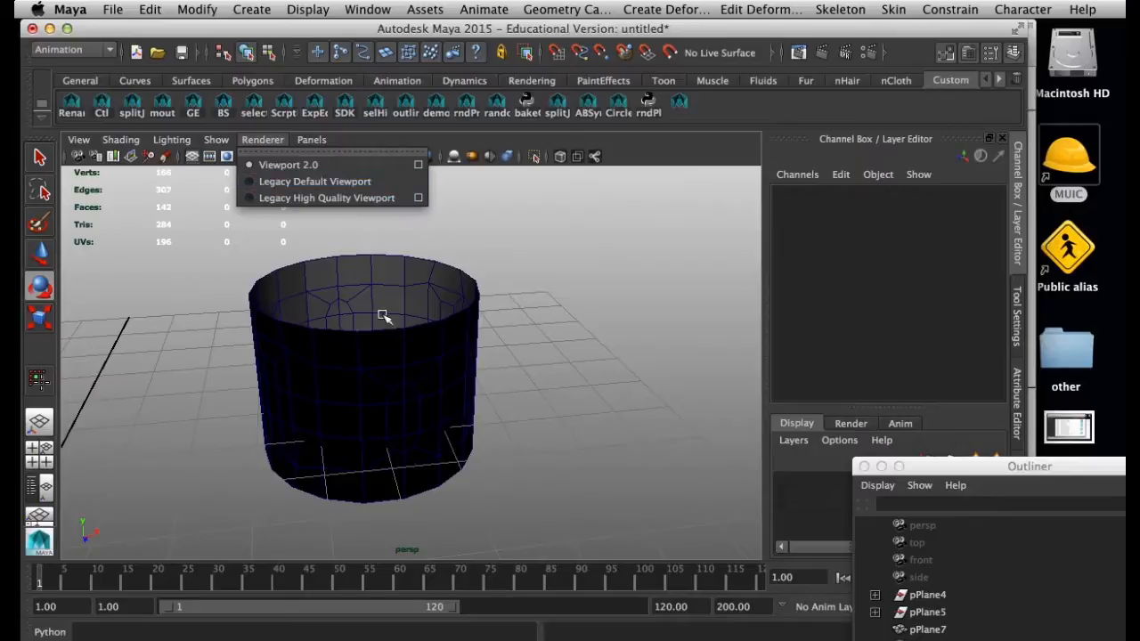
{"action": "left_click", "coordinate": [289, 184]}
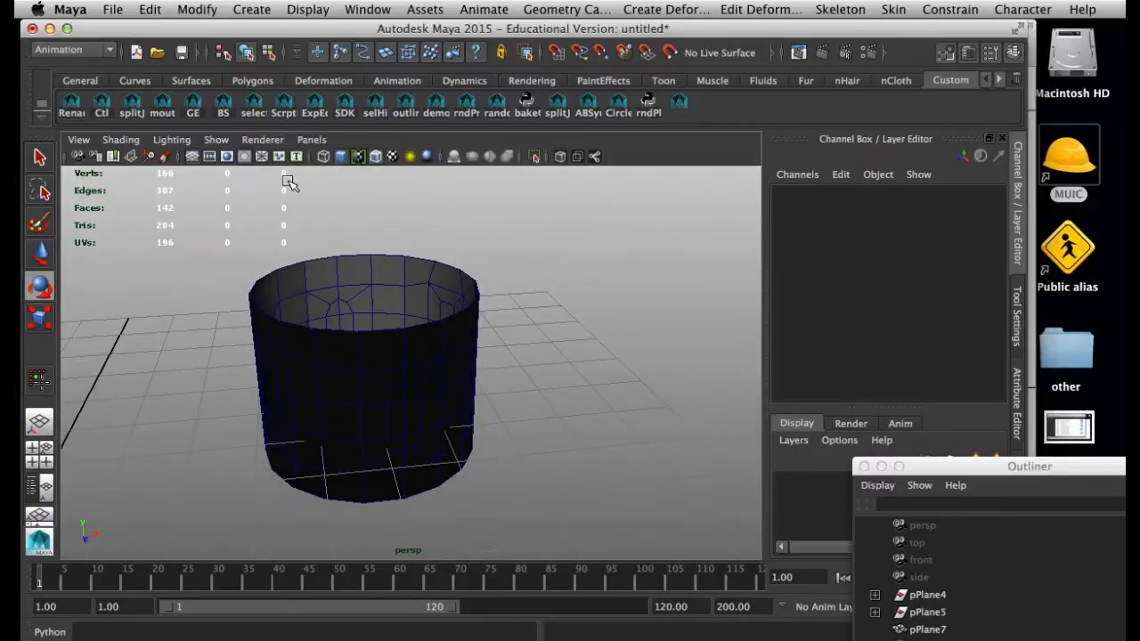
{"action": "left_click", "coordinate": [264, 139]}
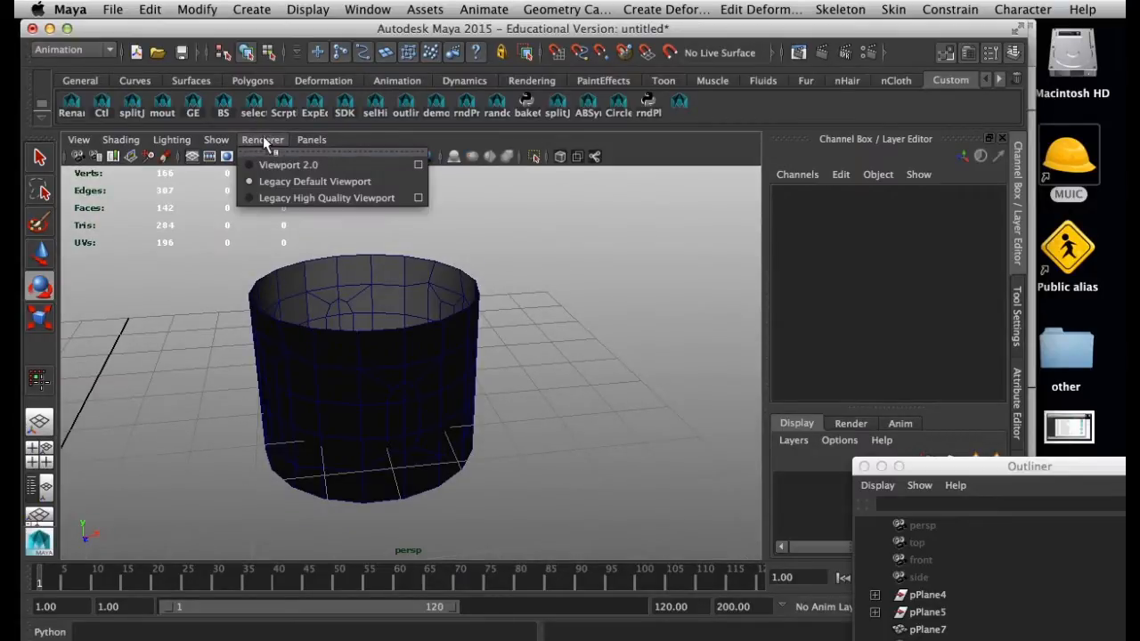
{"action": "left_click", "coordinate": [294, 196]}
{"action": "left_click_drag", "start_coordinate": [427, 417], "coordinate": [394, 393], "text": "alt"}
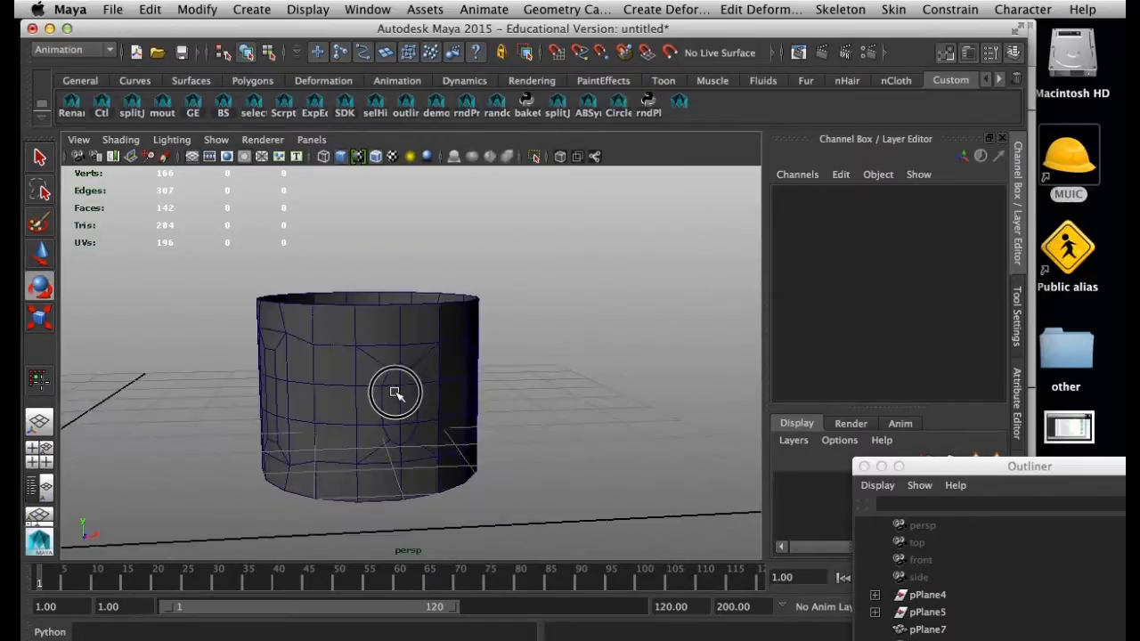
Try displaying the ring without lights, and show it in Viewport 2.0 with flat lighting
{"action": "left_click", "coordinate": [156, 140]}
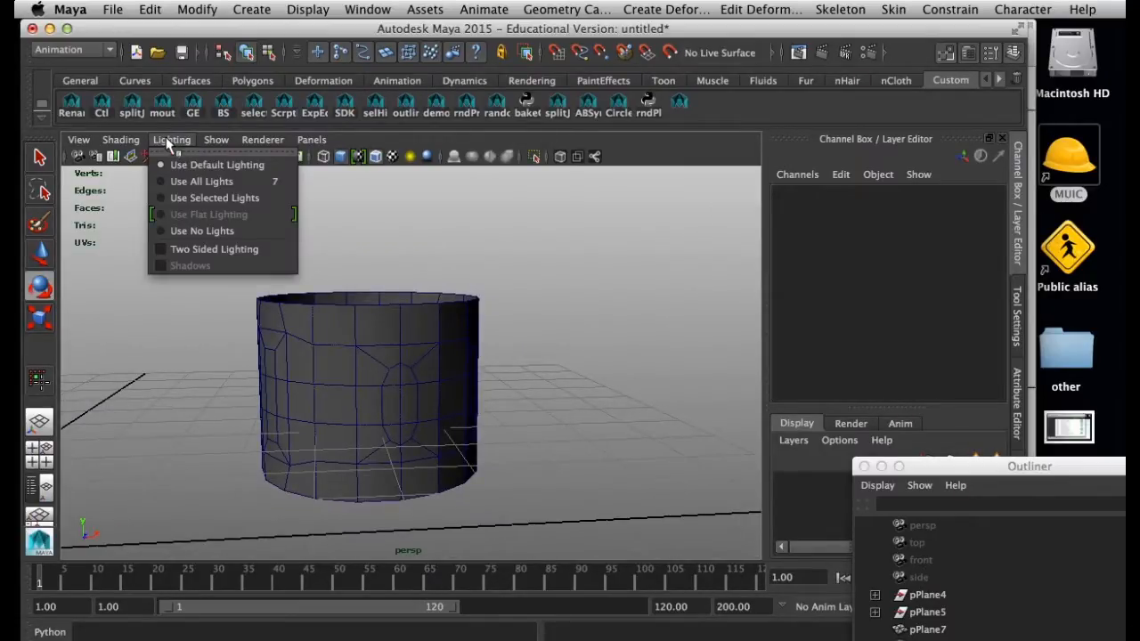
{"action": "left_click", "coordinate": [212, 233]}
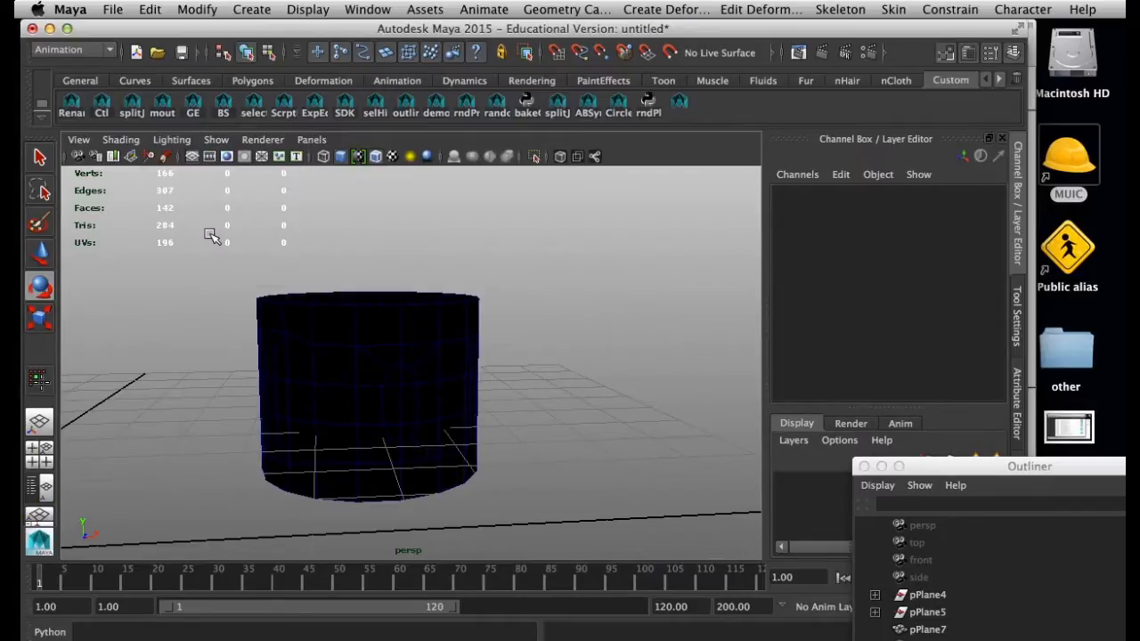
{"action": "left_click", "coordinate": [191, 143]}
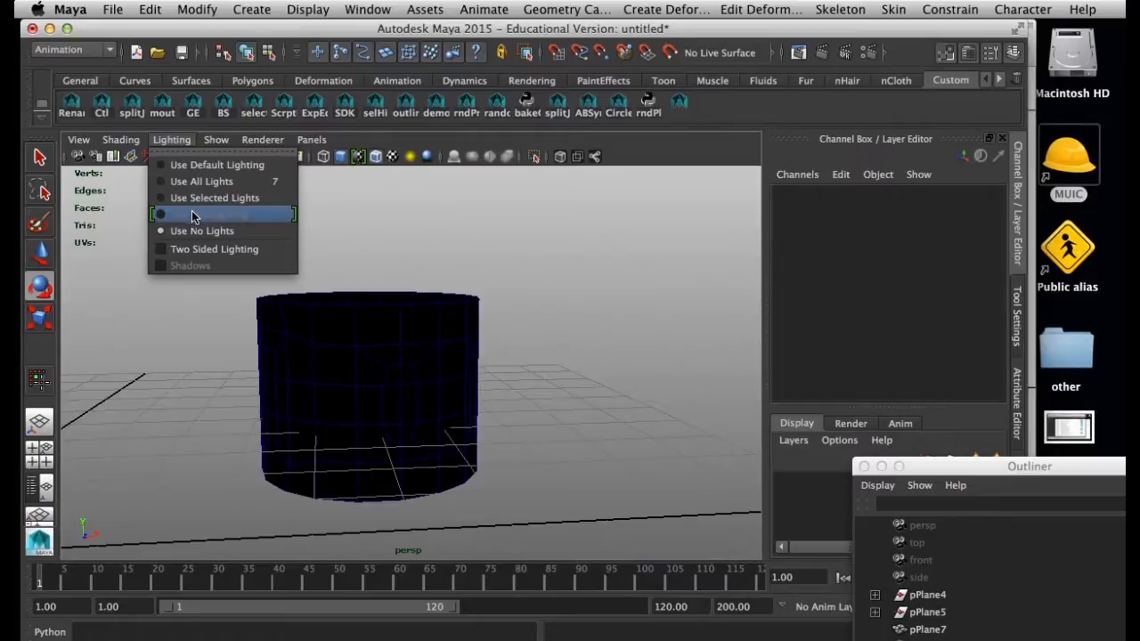
{"action": "left_click", "coordinate": [271, 148]}
{"action": "left_click", "coordinate": [276, 145]}
{"action": "left_click", "coordinate": [223, 147]}
{"action": "left_click", "coordinate": [172, 140]}
{"action": "left_click", "coordinate": [182, 214]}
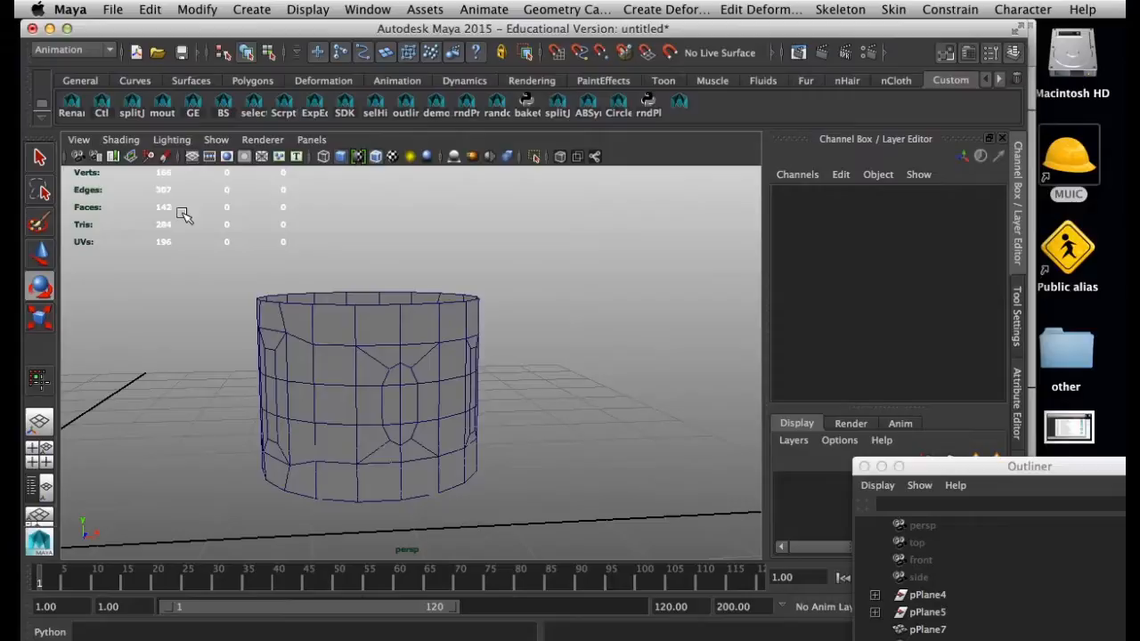
Examine the ring's surface pattern under flat lighting from several angles
{"action": "left_click_drag", "start_coordinate": [461, 394], "coordinate": [353, 285], "text": "alt"}
{"action": "left_click", "coordinate": [357, 349]}
{"action": "left_click", "coordinate": [379, 267]}
{"action": "left_click", "coordinate": [121, 140]}
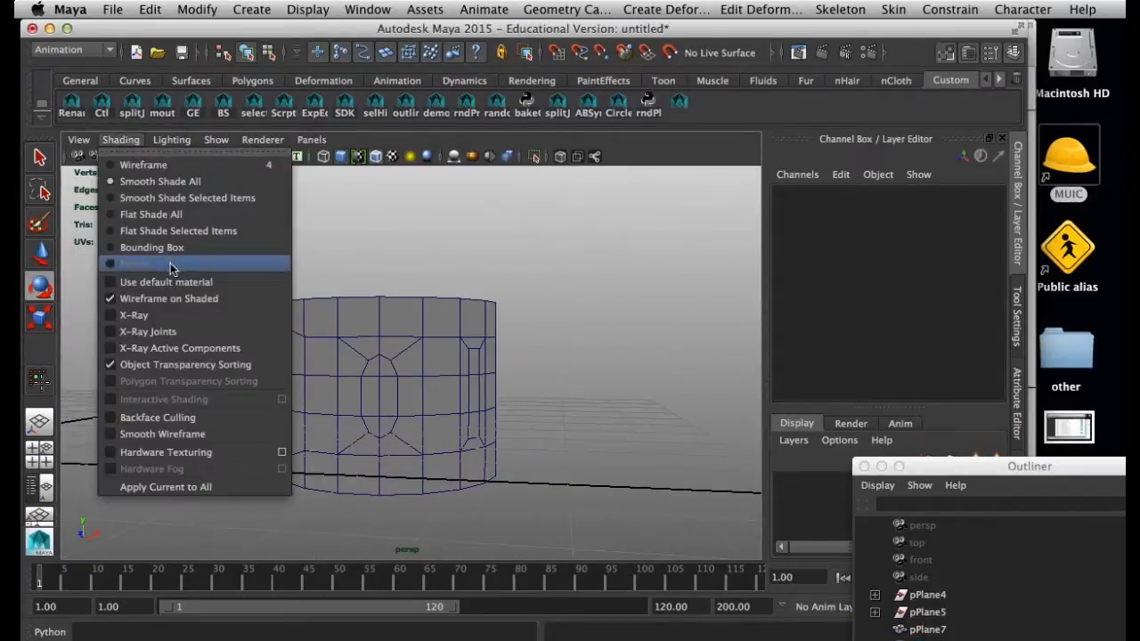
{"action": "left_click", "coordinate": [425, 255]}
{"action": "mouse_move", "coordinate": [425, 255]}
{"action": "left_mouse_down", "text": "alt"}
{"action": "mouse_move", "coordinate": [476, 405]}
{"action": "mouse_move", "coordinate": [471, 374]}
{"action": "mouse_move", "coordinate": [437, 415]}
{"action": "mouse_move", "coordinate": [375, 369]}
{"action": "left_mouse_up", "text": "alt"}
{"action": "right_click_drag", "start_coordinate": [375, 369], "coordinate": [539, 430], "text": "alt"}
{"action": "left_click_drag", "start_coordinate": [539, 429], "coordinate": [535, 387], "text": "alt"}
Return the viewport to default lighting in Viewport 2.0 and check the ring's inner and outer shading
{"action": "left_click", "coordinate": [262, 139]}
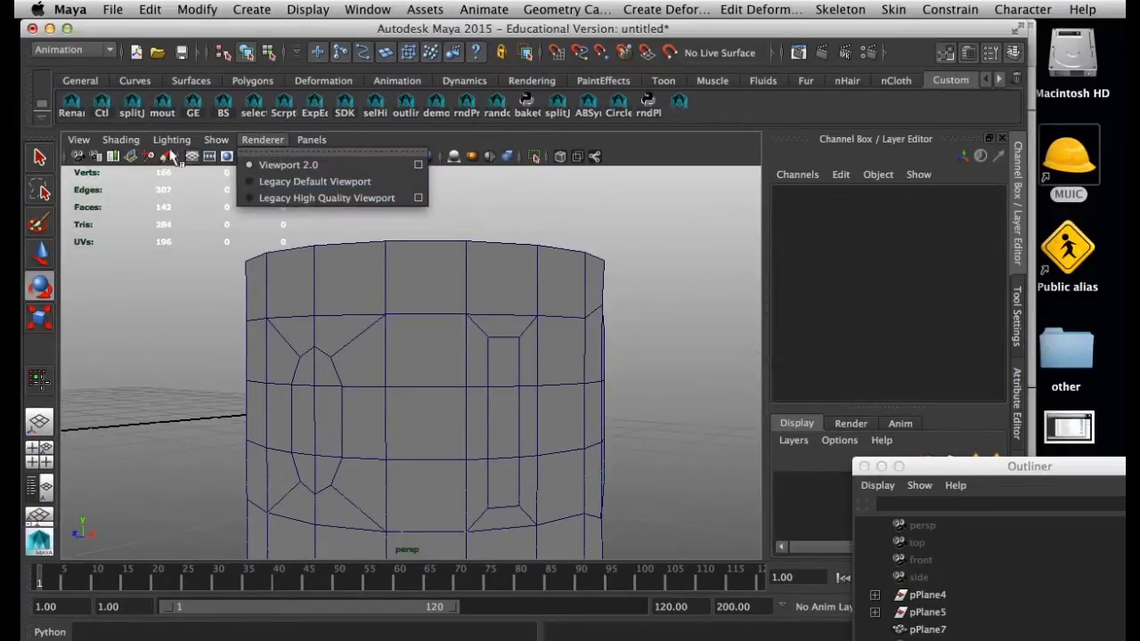
{"action": "mouse_move", "coordinate": [172, 140]}
{"action": "left_click", "coordinate": [189, 181]}
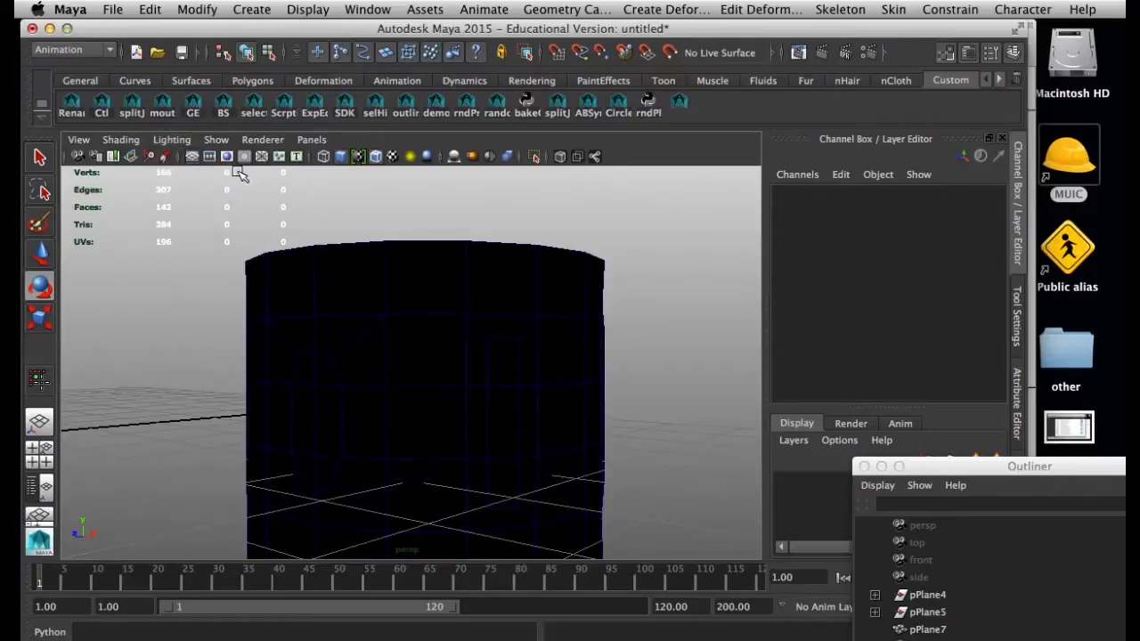
{"action": "left_click", "coordinate": [271, 141]}
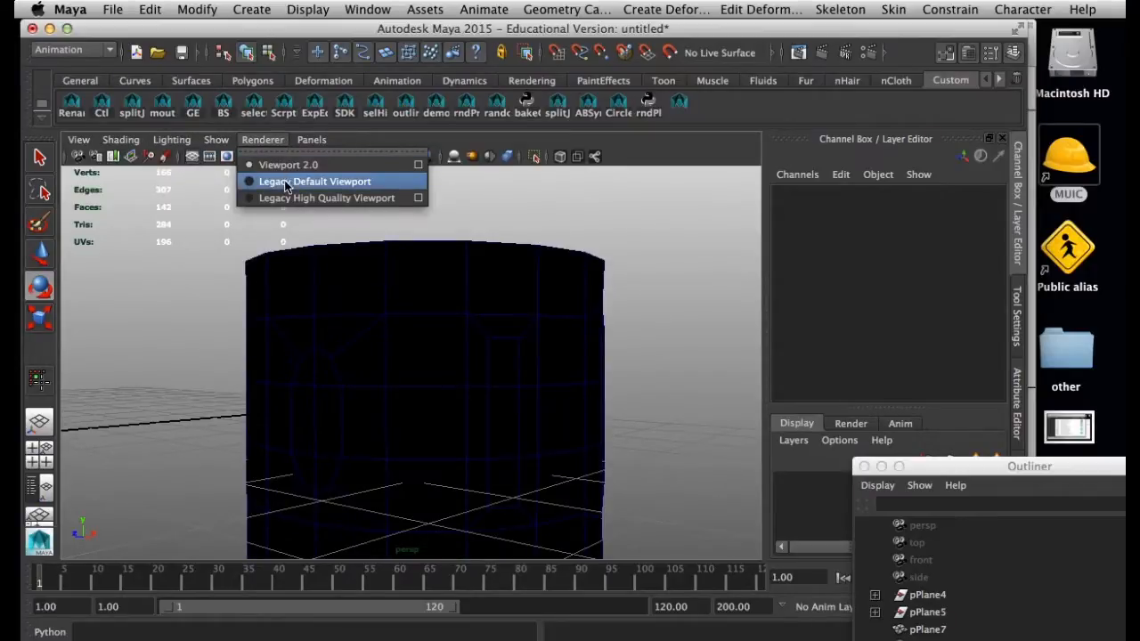
{"action": "left_click", "coordinate": [287, 165]}
{"action": "left_click_drag", "start_coordinate": [338, 275], "coordinate": [478, 353], "text": "alt"}
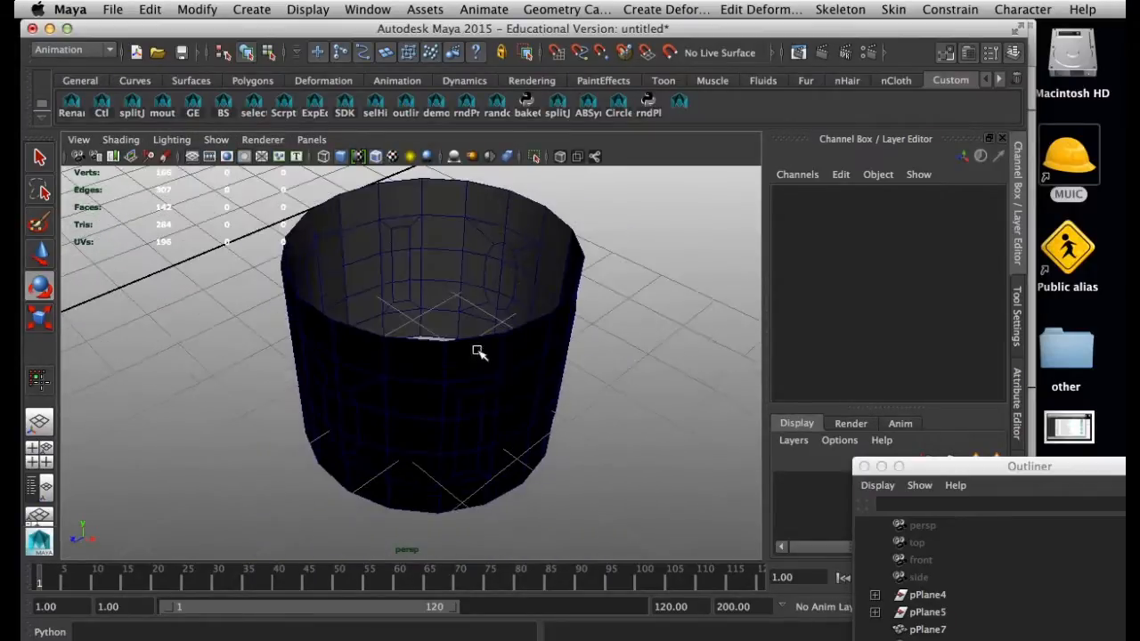
{"action": "left_click", "coordinate": [263, 140]}
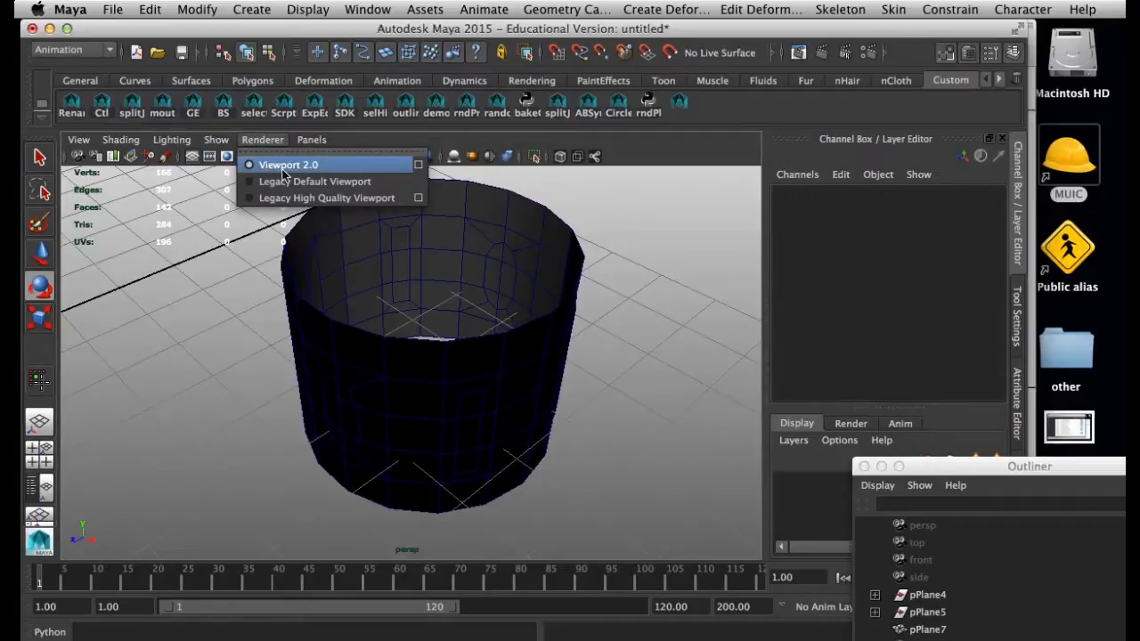
{"action": "left_click", "coordinate": [154, 140]}
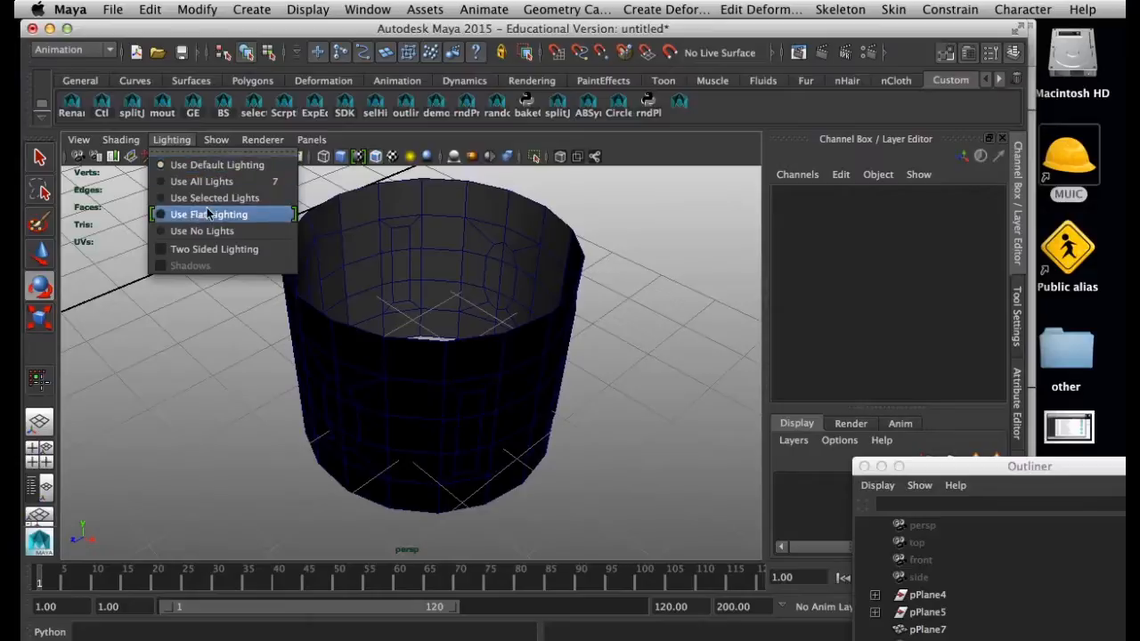
{"action": "left_click", "coordinate": [452, 233]}
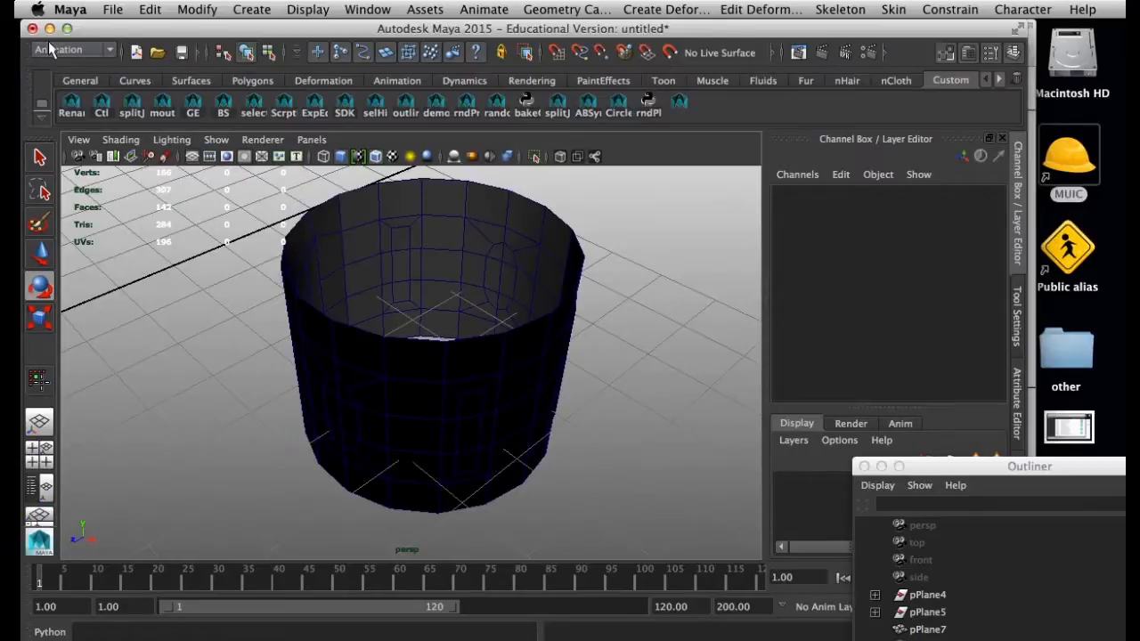
Switch to the Polygons menu set and reverse the ring's normals
{"action": "left_click", "coordinate": [51, 49]}
{"action": "left_click", "coordinate": [53, 61]}
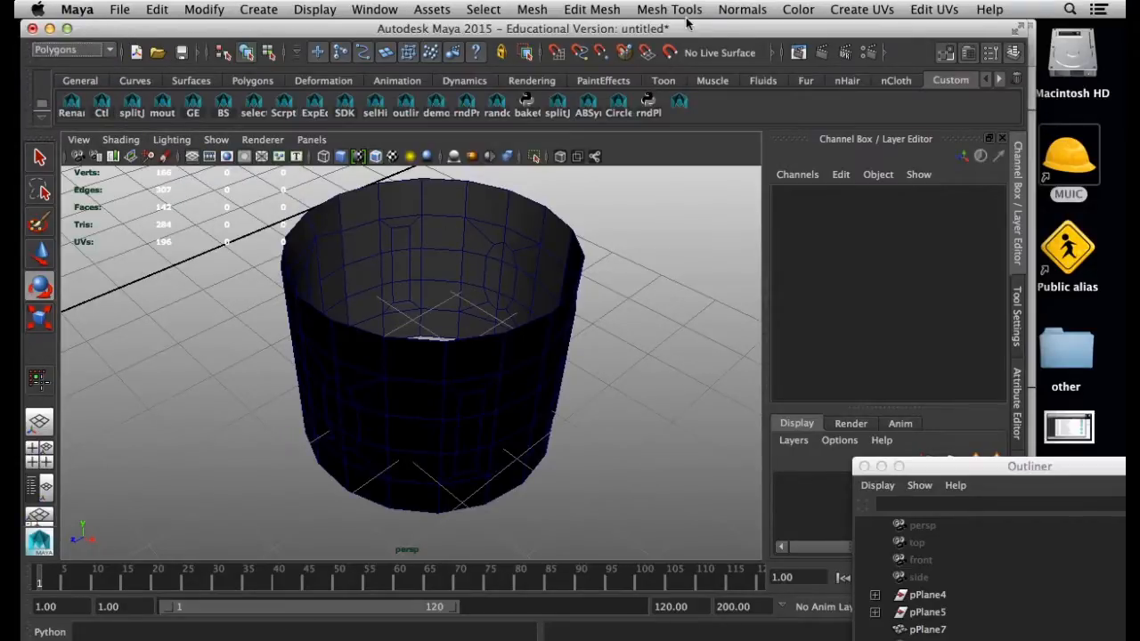
{"action": "left_click", "coordinate": [728, 15]}
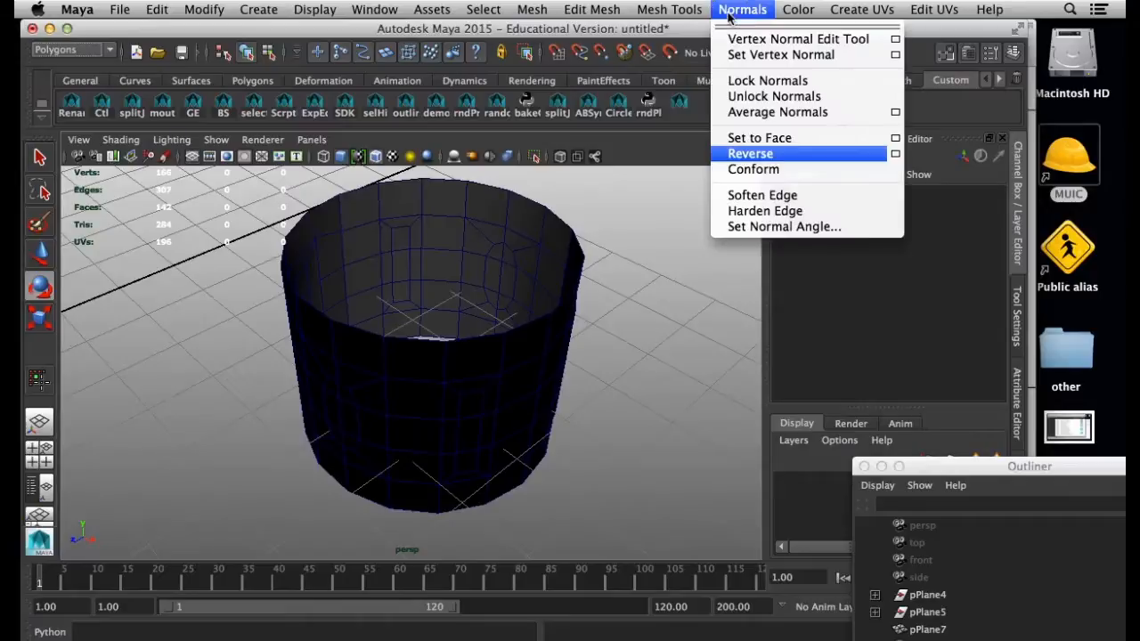
{"action": "left_click", "coordinate": [752, 154]}
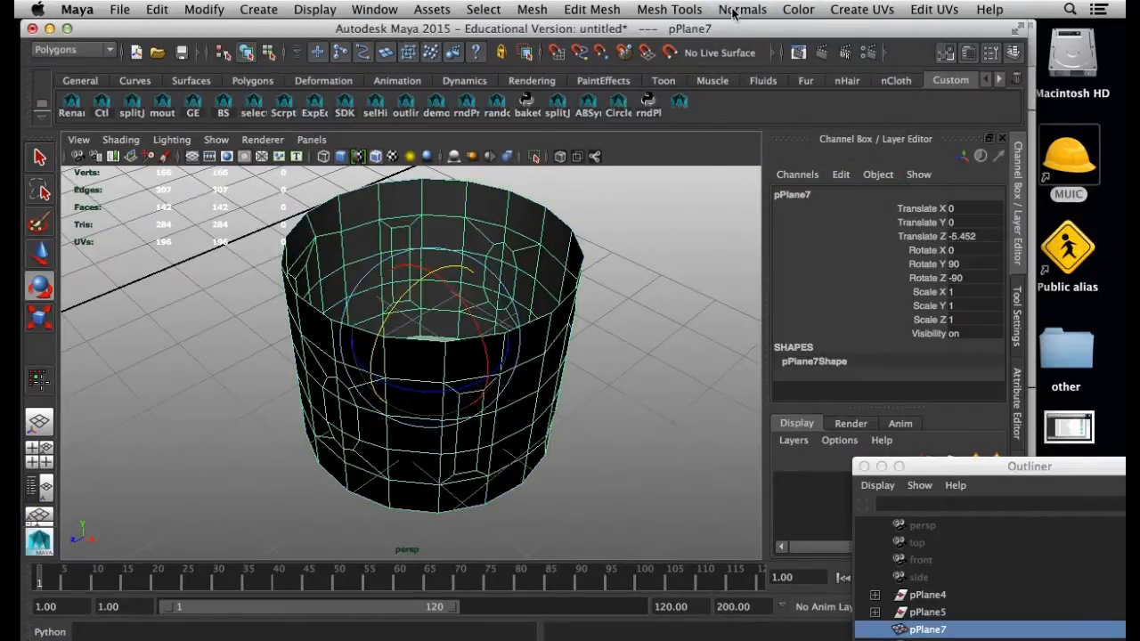
{"action": "left_click", "coordinate": [732, 10]}
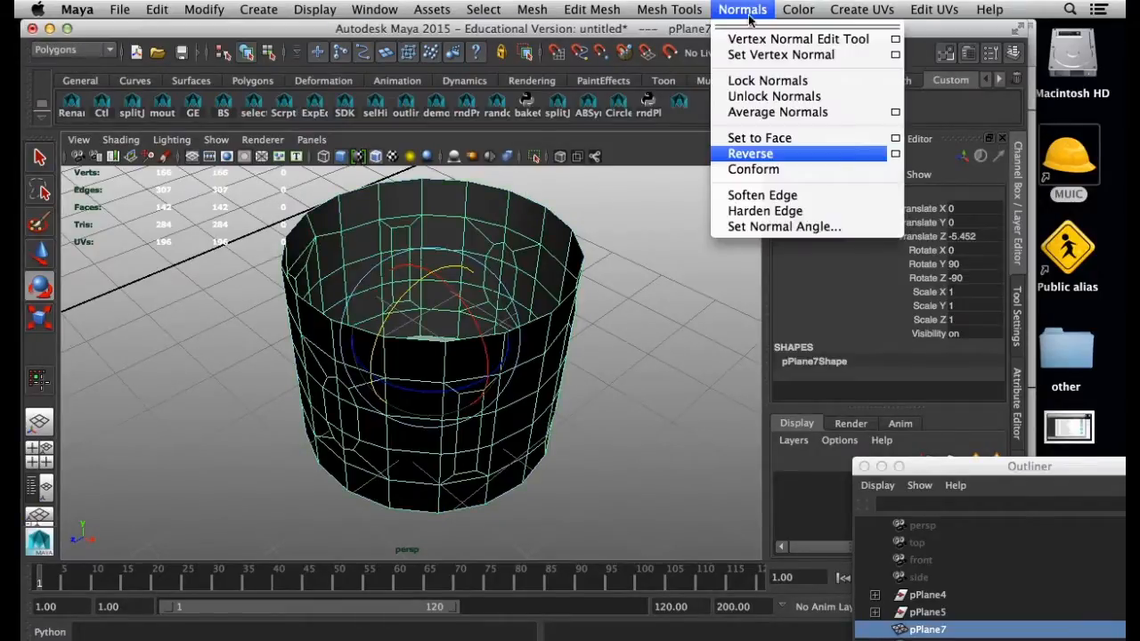
{"action": "left_click", "coordinate": [751, 154]}
Examine the outside of the ring all around in smooth preview and in the unsmoothed display
{"action": "left_click", "coordinate": [682, 259]}
{"action": "left_click_drag", "start_coordinate": [475, 254], "coordinate": [529, 440], "text": "alt"}
{"action": "left_click_drag", "start_coordinate": [425, 281], "coordinate": [475, 328], "text": "alt"}
{"action": "left_click", "coordinate": [426, 350]}
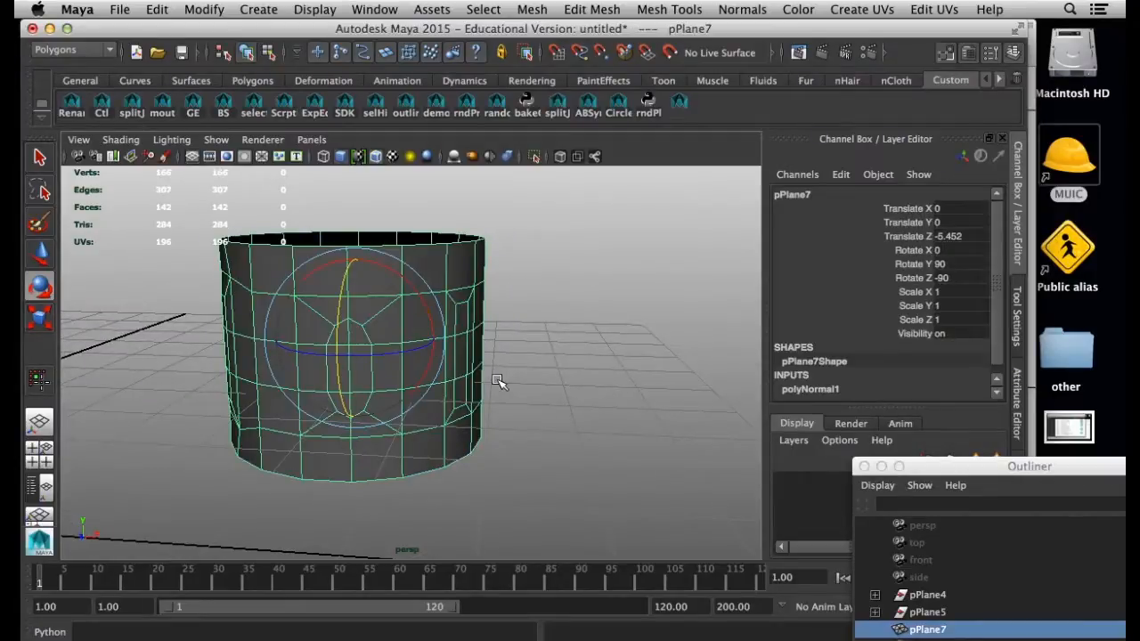
{"action": "left_click", "coordinate": [534, 392]}
{"action": "left_click_drag", "start_coordinate": [422, 395], "coordinate": [319, 408], "text": "alt"}
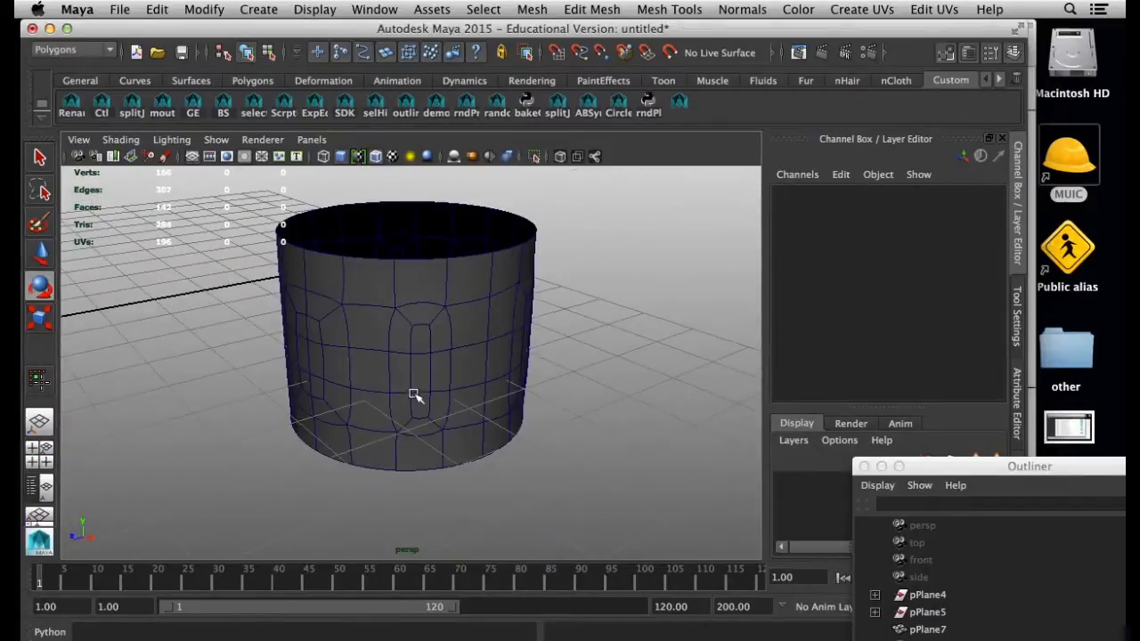
{"action": "left_click", "coordinate": [415, 397]}
{"action": "key", "text": "1"}
{"action": "right_click_drag", "start_coordinate": [330, 386], "coordinate": [484, 407], "text": "alt"}
{"action": "left_click_drag", "start_coordinate": [483, 407], "coordinate": [410, 368], "text": "alt"}
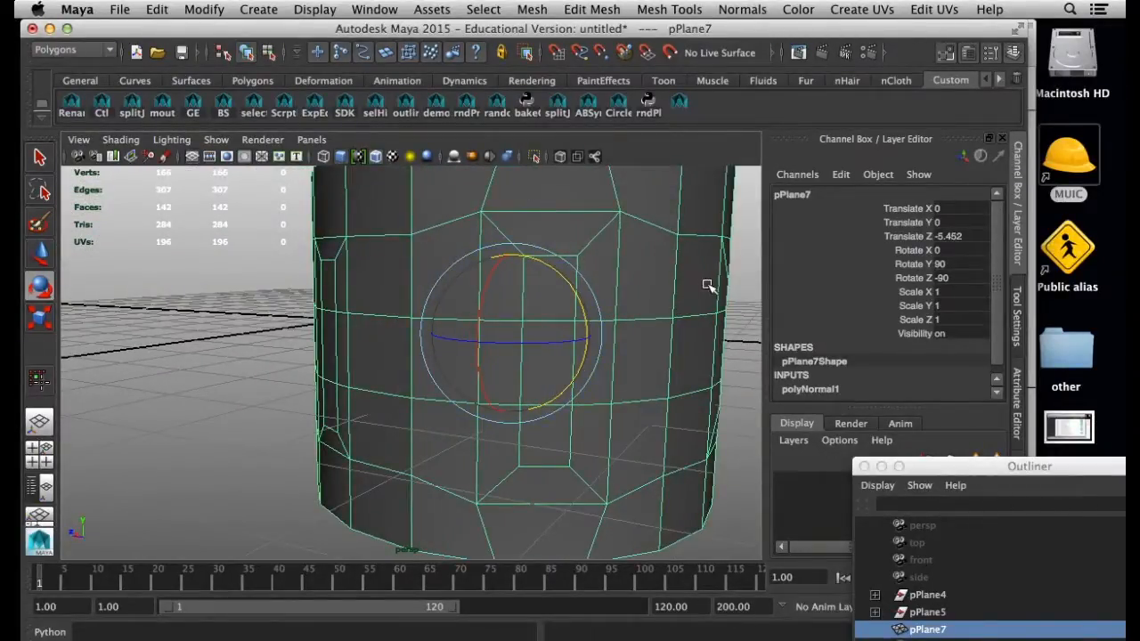
{"action": "middle_click_drag", "start_coordinate": [694, 305], "coordinate": [607, 305], "text": "alt"}
{"action": "right_click_drag", "start_coordinate": [608, 305], "coordinate": [526, 312], "text": "alt"}
{"action": "left_click", "coordinate": [627, 334]}
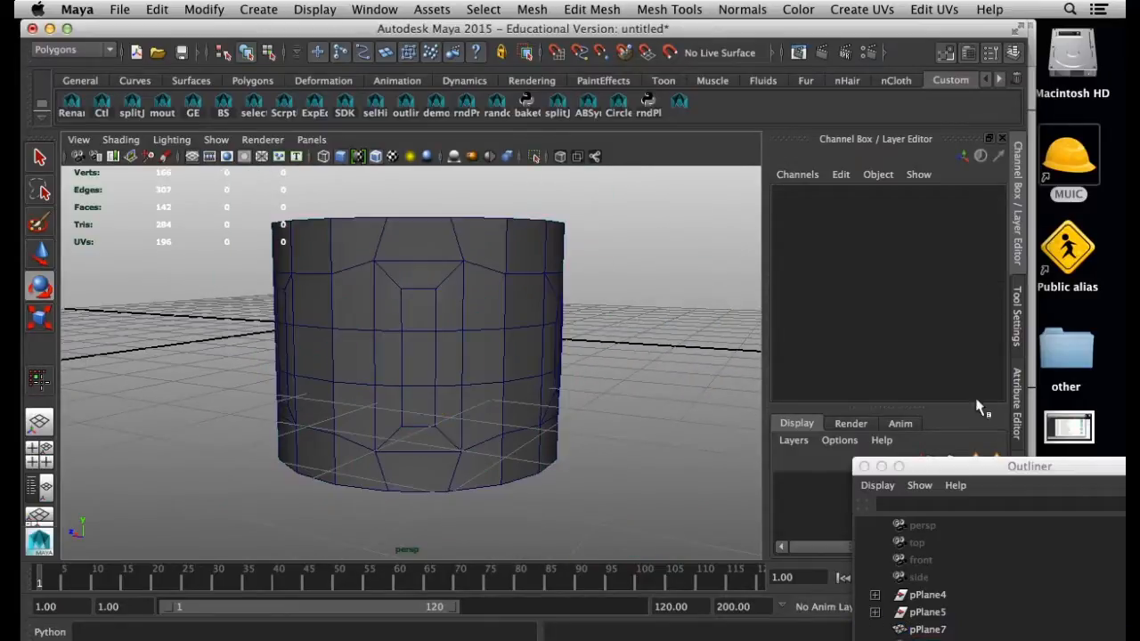
Move the Outliner out of the way and open the Modeling Toolkit
{"action": "left_click_drag", "start_coordinate": [970, 470], "coordinate": [1007, 548]}
{"action": "left_click", "coordinate": [1020, 472]}
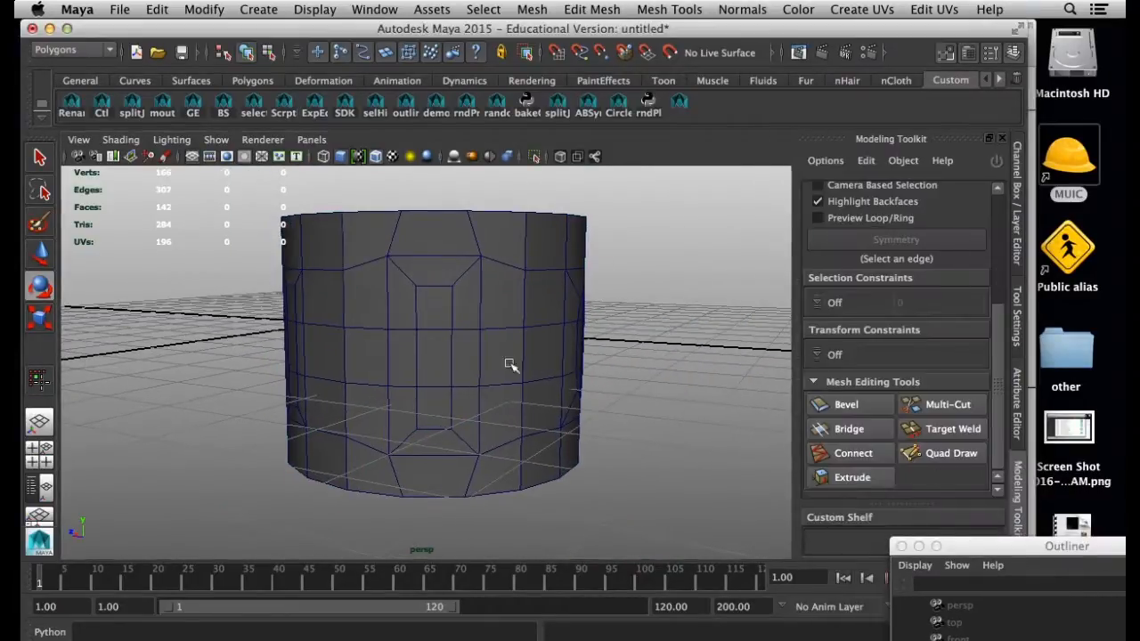
{"action": "left_click_drag", "start_coordinate": [495, 360], "coordinate": [474, 364], "text": "alt"}
Switch the ring to face selection and select the three stacked faces inside one rectangular inset
{"action": "left_click", "coordinate": [427, 358]}
{"action": "right_click_drag", "start_coordinate": [421, 297], "coordinate": [416, 328]}
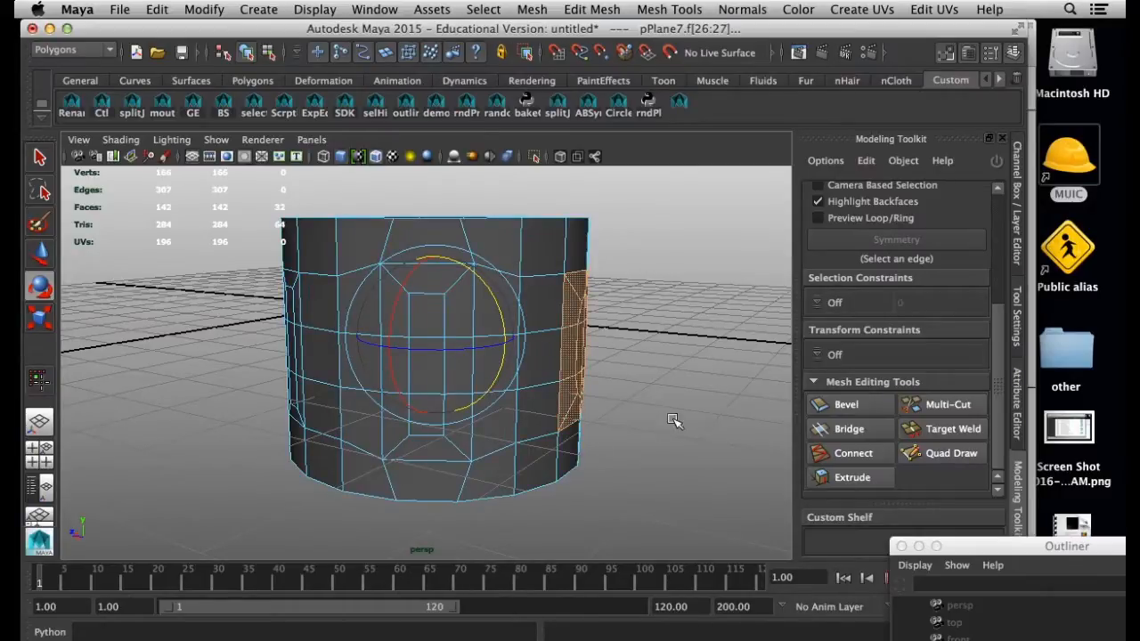
{"action": "left_click", "coordinate": [425, 313]}
{"action": "key", "text": "q"}
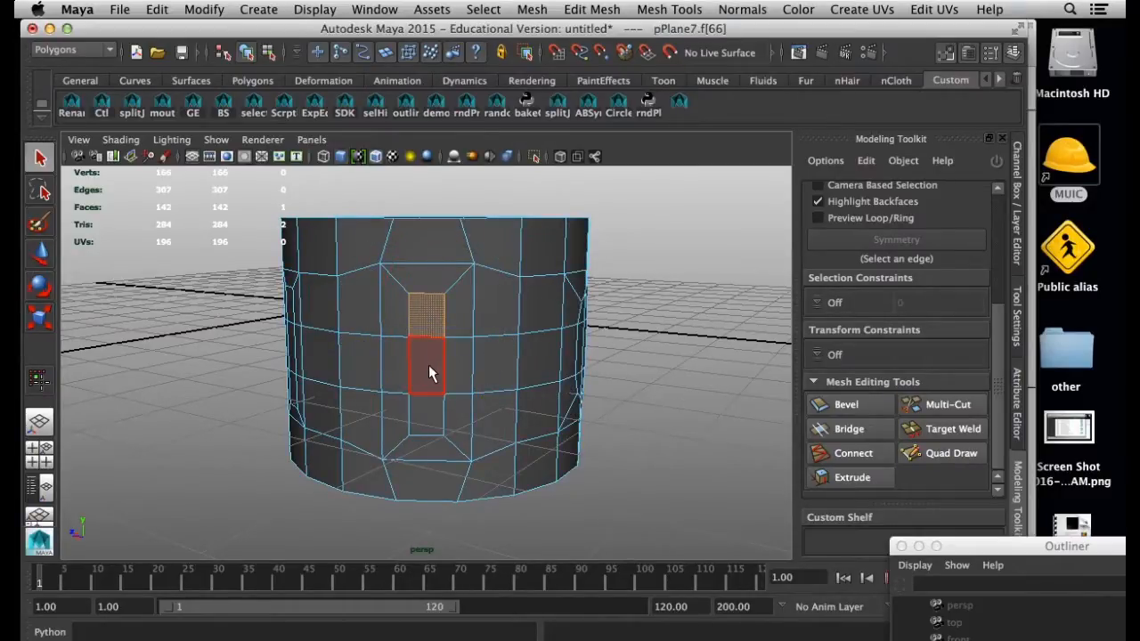
{"action": "left_click", "coordinate": [428, 364], "text": "shift"}
{"action": "left_click", "coordinate": [432, 400], "text": "shift"}
{"action": "key", "text": "w"}
Extrude the three selected inset faces into the ring with a Local Z of -57.98 and zero Offset to form a recessed slot
{"action": "left_click_drag", "start_coordinate": [623, 410], "coordinate": [553, 405], "text": "alt"}
{"action": "left_click_drag", "start_coordinate": [396, 359], "coordinate": [441, 348], "text": "alt"}
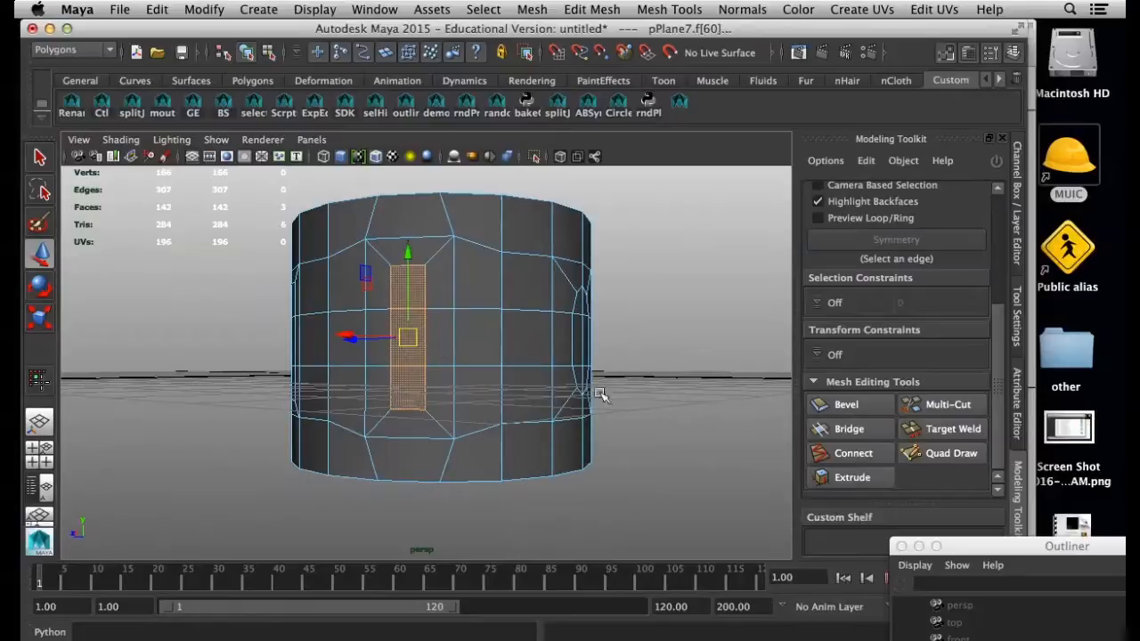
{"action": "left_click_drag", "start_coordinate": [588, 321], "coordinate": [504, 354], "text": "alt"}
{"action": "left_click_drag", "start_coordinate": [388, 350], "coordinate": [456, 305], "text": "alt"}
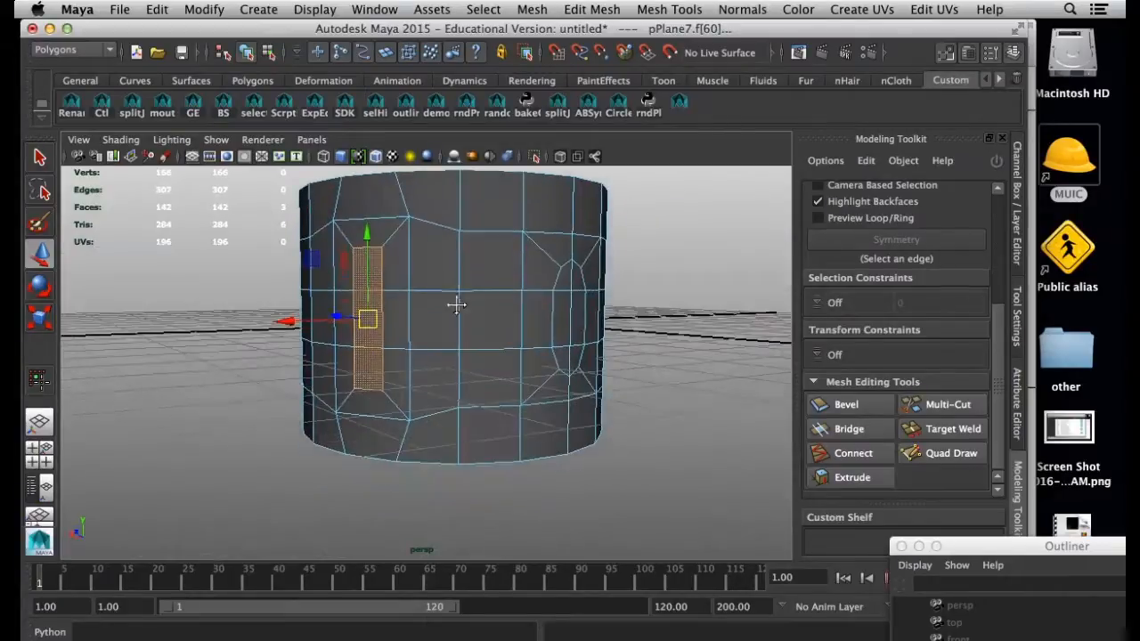
{"action": "left_click", "coordinate": [876, 479]}
{"action": "scroll", "coordinate": [995, 407], "scroll_direction": "down", "scroll_amount": 3}
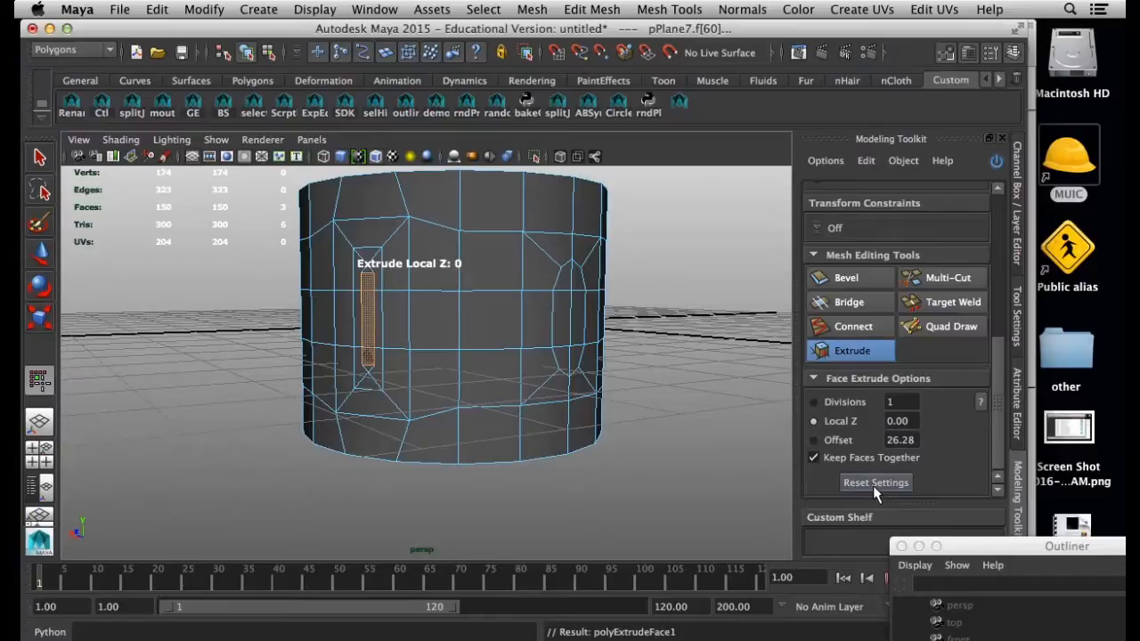
{"action": "left_click_drag", "start_coordinate": [563, 443], "coordinate": [528, 468]}
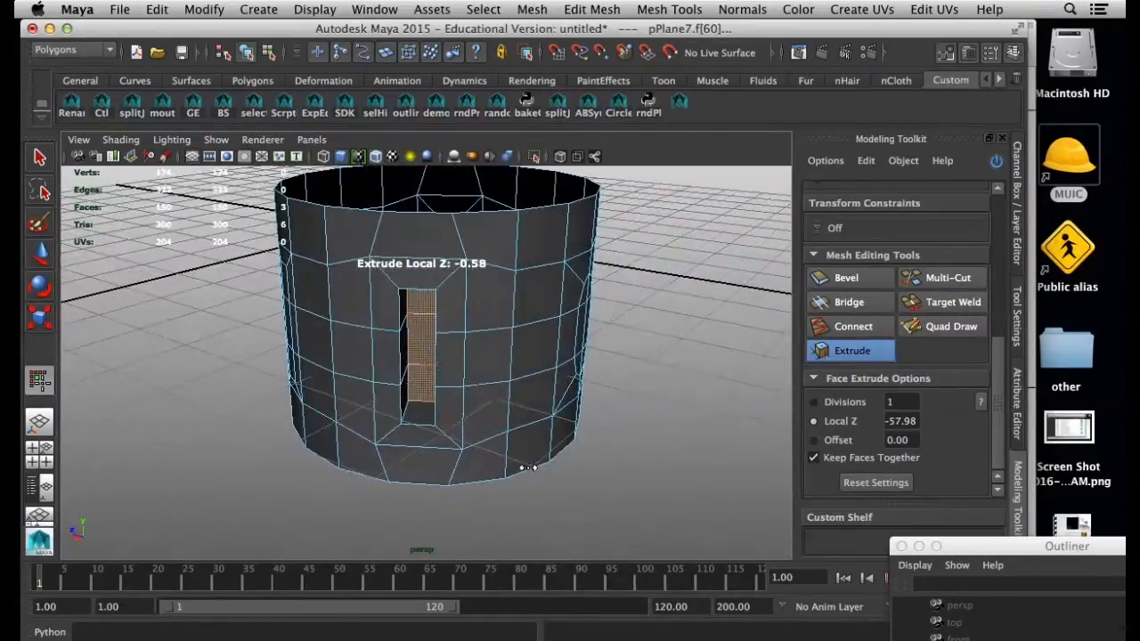
{"action": "left_click_drag", "start_coordinate": [422, 336], "coordinate": [491, 377], "text": "alt"}
{"action": "right_click_drag", "start_coordinate": [491, 376], "coordinate": [514, 385], "text": "alt"}
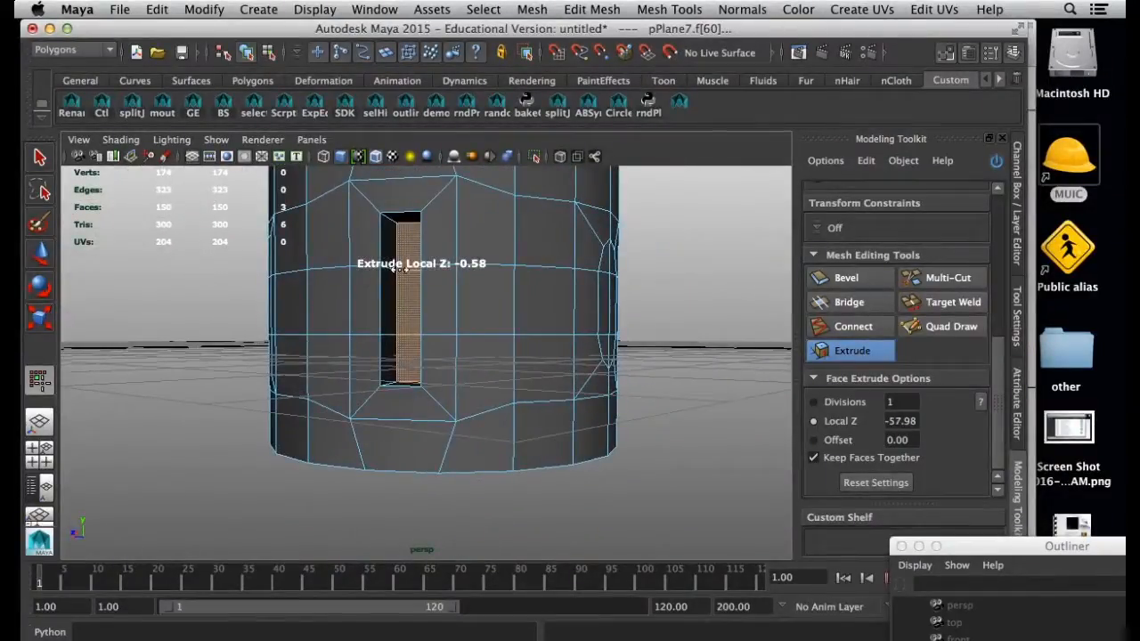
{"action": "left_click_drag", "start_coordinate": [405, 304], "coordinate": [412, 334], "text": "alt"}
{"action": "right_click_drag", "start_coordinate": [418, 330], "coordinate": [412, 323]}
{"action": "key", "text": "w"}
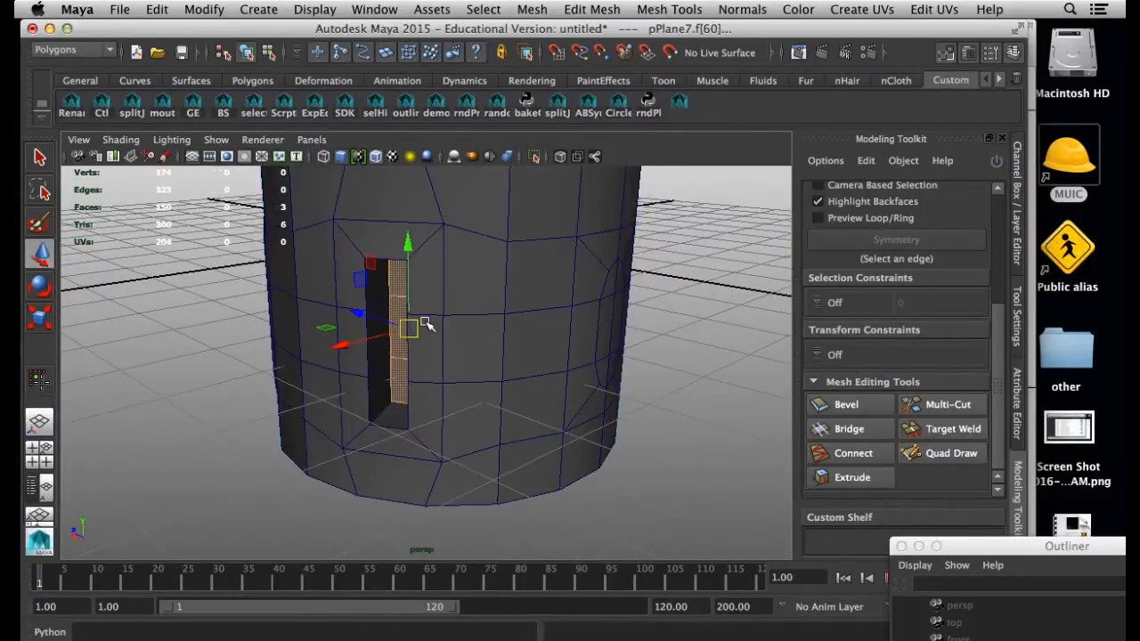
Return to object mode, show the ring in smooth preview without wireframe on shaded, and examine the recessed slot
{"action": "key", "text": "F8"}
{"action": "key", "text": "3"}
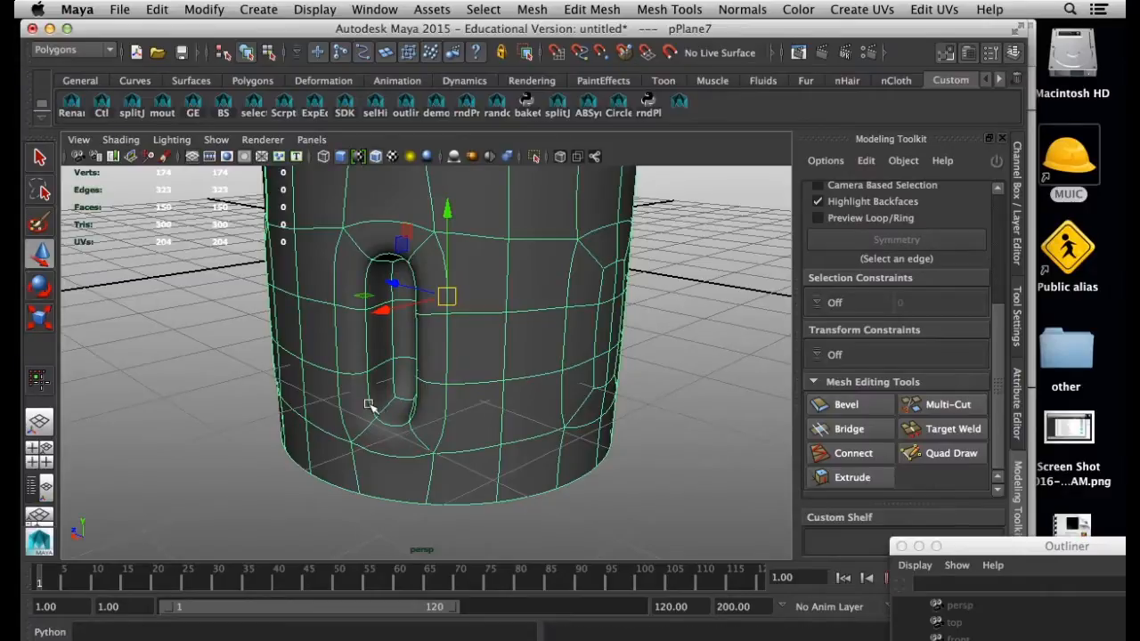
{"action": "left_click", "coordinate": [714, 430]}
{"action": "left_click_drag", "start_coordinate": [524, 412], "coordinate": [636, 406], "text": "alt"}
{"action": "left_click", "coordinate": [132, 142]}
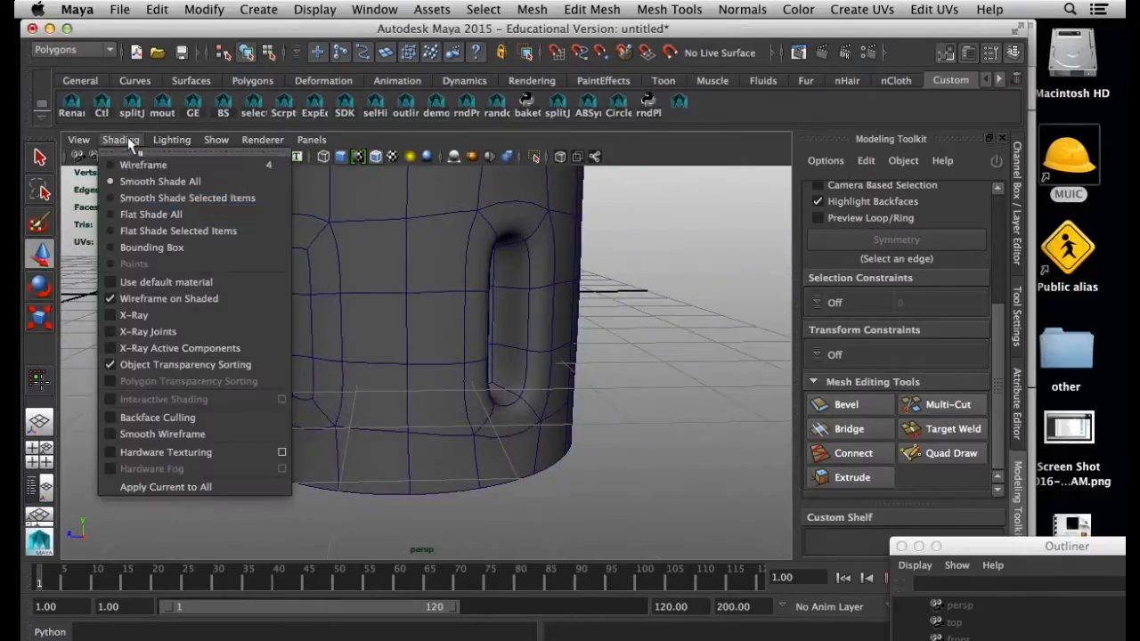
{"action": "left_click", "coordinate": [178, 298]}
{"action": "left_click_drag", "start_coordinate": [500, 358], "coordinate": [396, 347], "text": "alt"}
{"action": "left_click_drag", "start_coordinate": [464, 338], "coordinate": [490, 205], "text": "alt"}
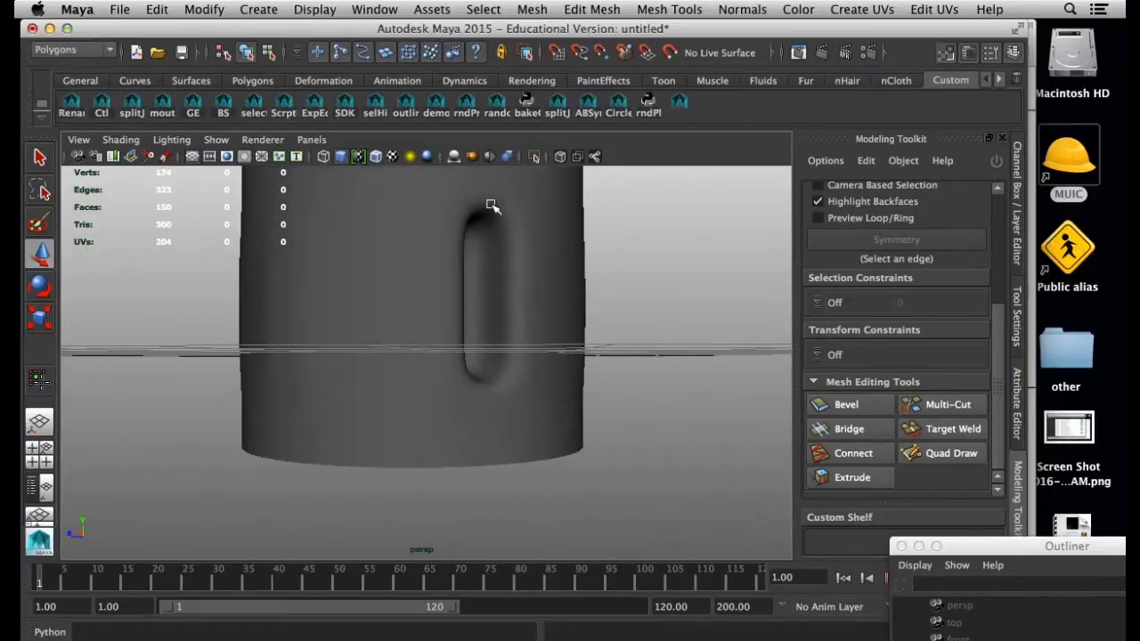
{"action": "left_click_drag", "start_coordinate": [539, 249], "coordinate": [479, 252], "text": "alt"}
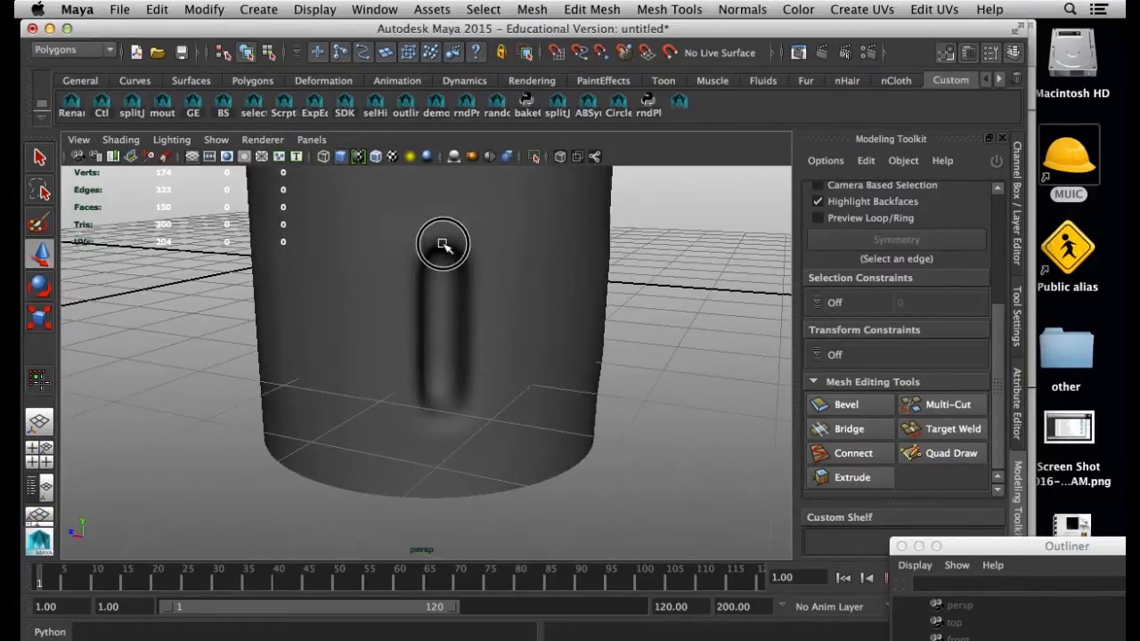
{"action": "left_click", "coordinate": [443, 245]}
{"action": "left_click_drag", "start_coordinate": [547, 272], "coordinate": [366, 311], "text": "alt"}
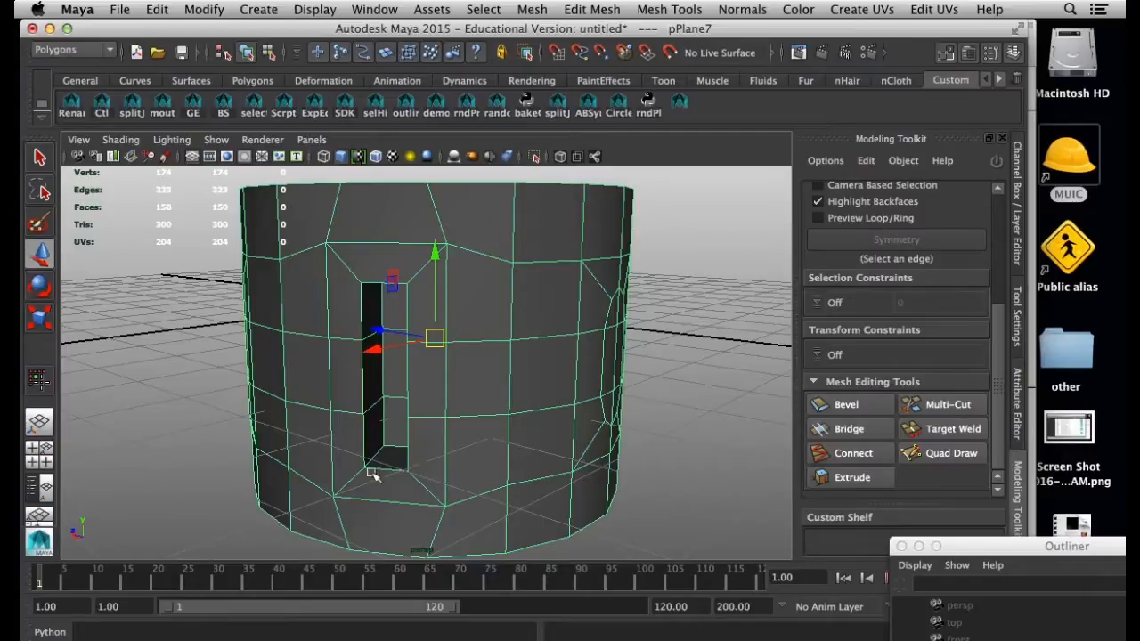
Activate the Multi-Cut tool on the ring and bring its options into view
{"action": "left_click", "coordinate": [962, 406]}
{"action": "left_click_drag", "start_coordinate": [999, 409], "coordinate": [1001, 364]}
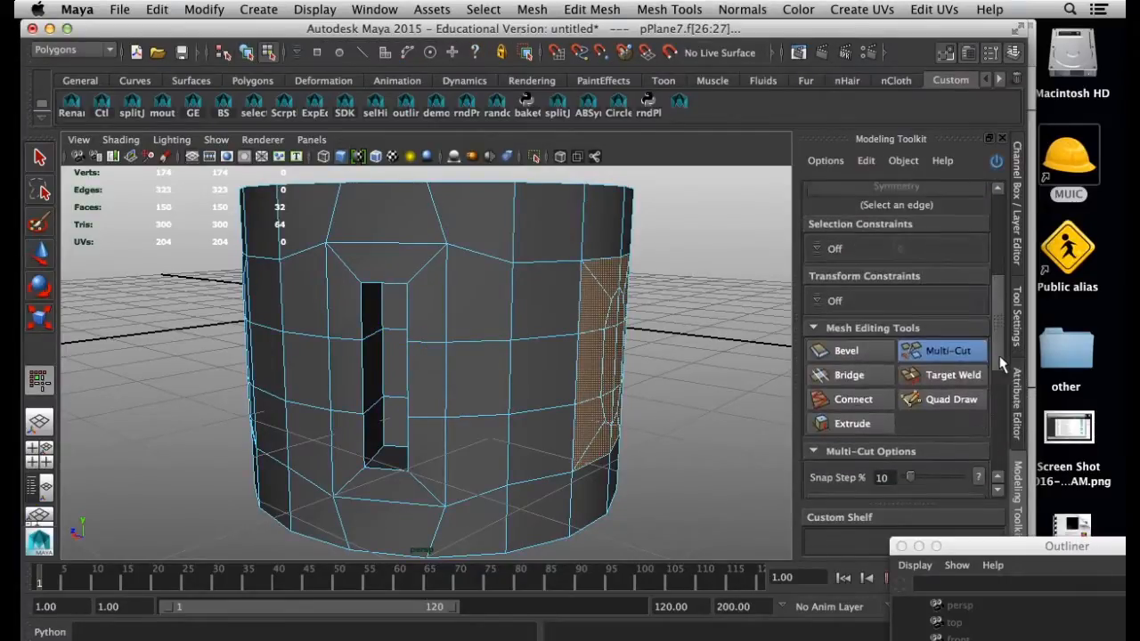
Try a freeform multi-point cut across the faces between the two insets and undo it
{"action": "left_click", "coordinate": [480, 254]}
{"action": "left_click", "coordinate": [513, 234]}
{"action": "left_click", "coordinate": [541, 217]}
{"action": "left_click", "coordinate": [570, 261]}
{"action": "left_click", "coordinate": [536, 321]}
{"action": "left_click", "coordinate": [512, 319]}
{"action": "left_click", "coordinate": [446, 313]}
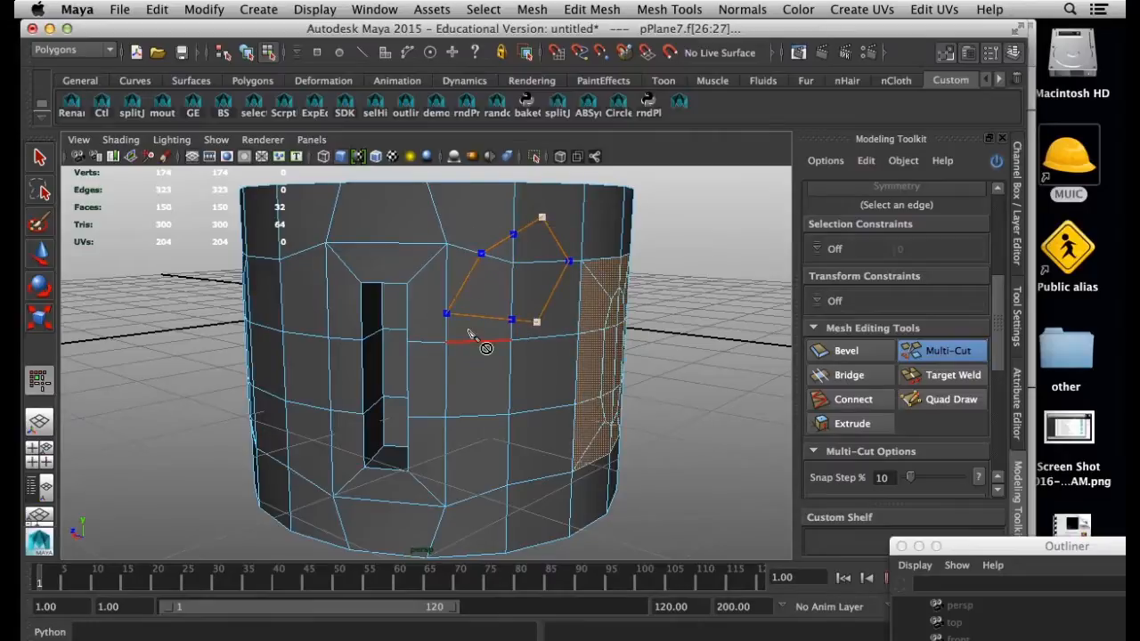
{"action": "key", "text": "Return"}
{"action": "key", "text": "z"}
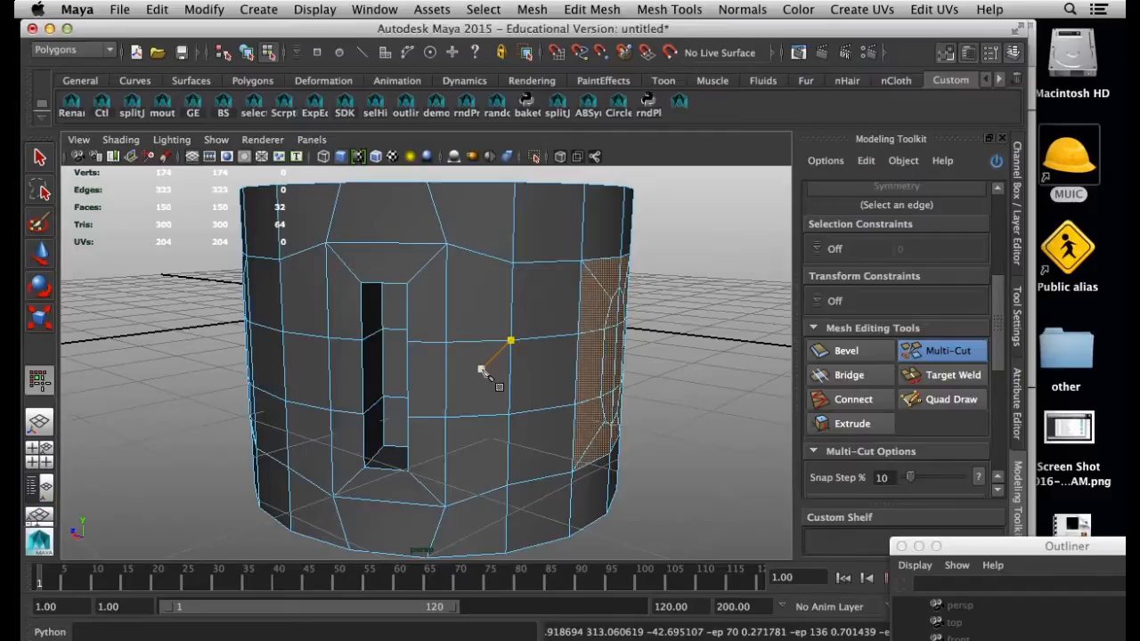
Insert an edge loop on the surface just outside the slot's rim with Multi-Cut and show the ring in smooth preview
{"action": "left_click_drag", "start_coordinate": [463, 392], "coordinate": [445, 357], "text": "alt"}
{"action": "left_click", "coordinate": [428, 267], "text": "ctrl"}
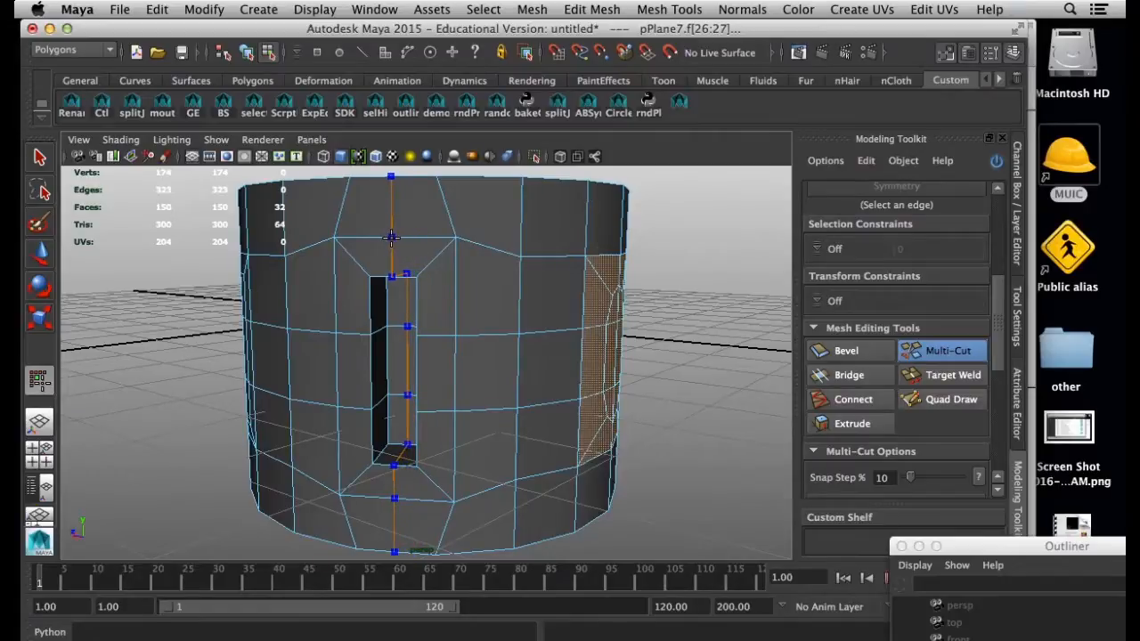
{"action": "left_click", "coordinate": [422, 269], "text": "ctrl"}
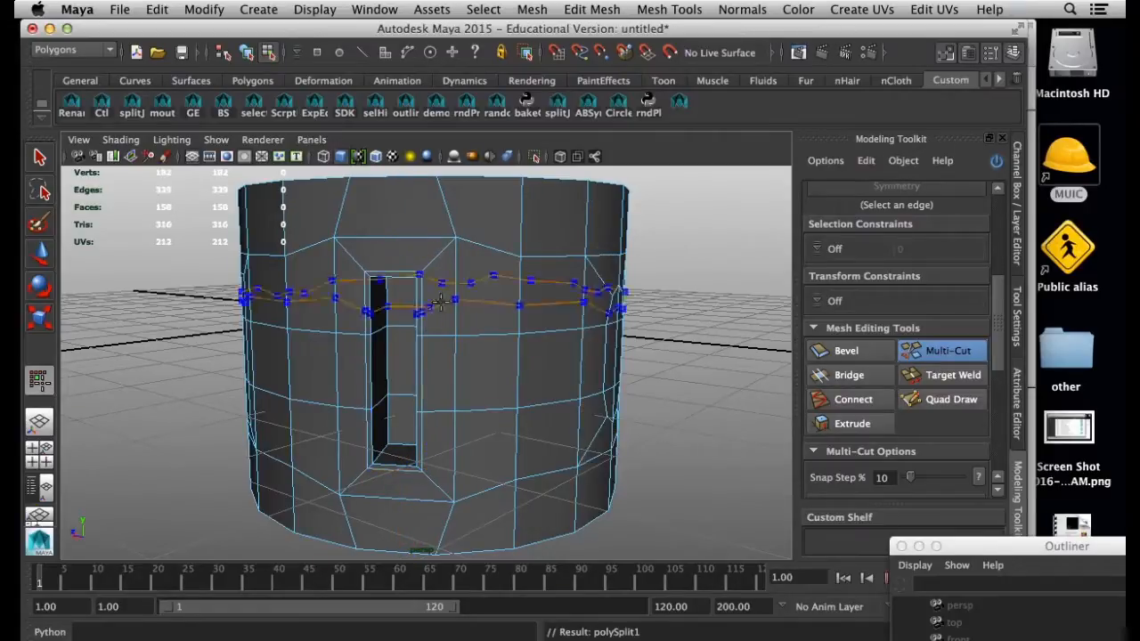
{"action": "key", "text": "3"}
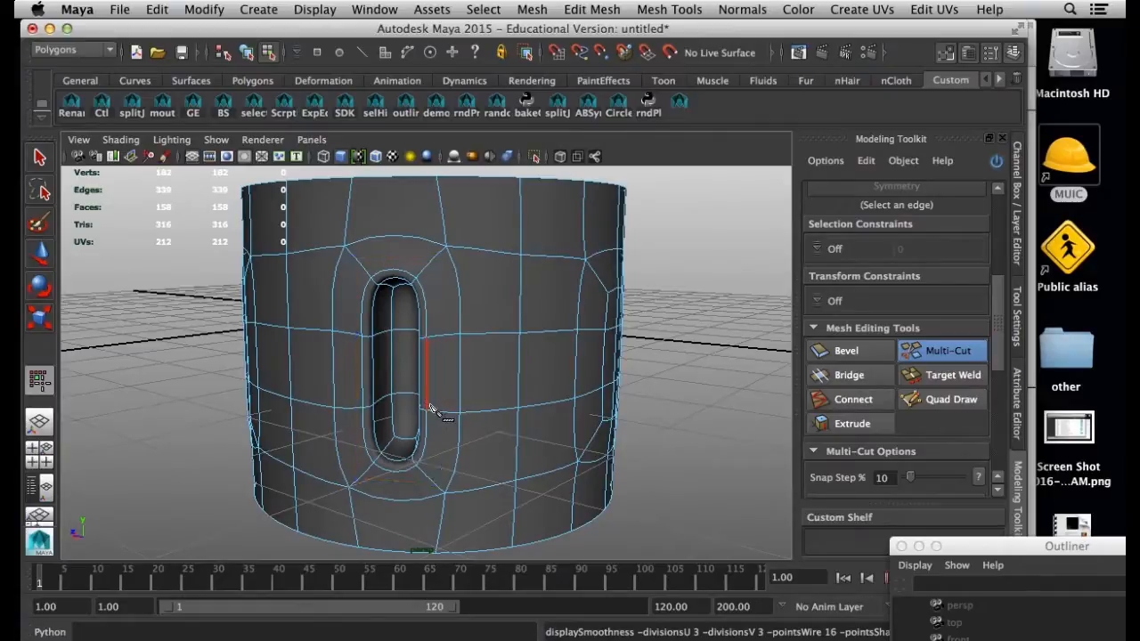
{"action": "left_click", "coordinate": [514, 419], "text": "ctrl"}
{"action": "key", "text": "ctrl+z"}
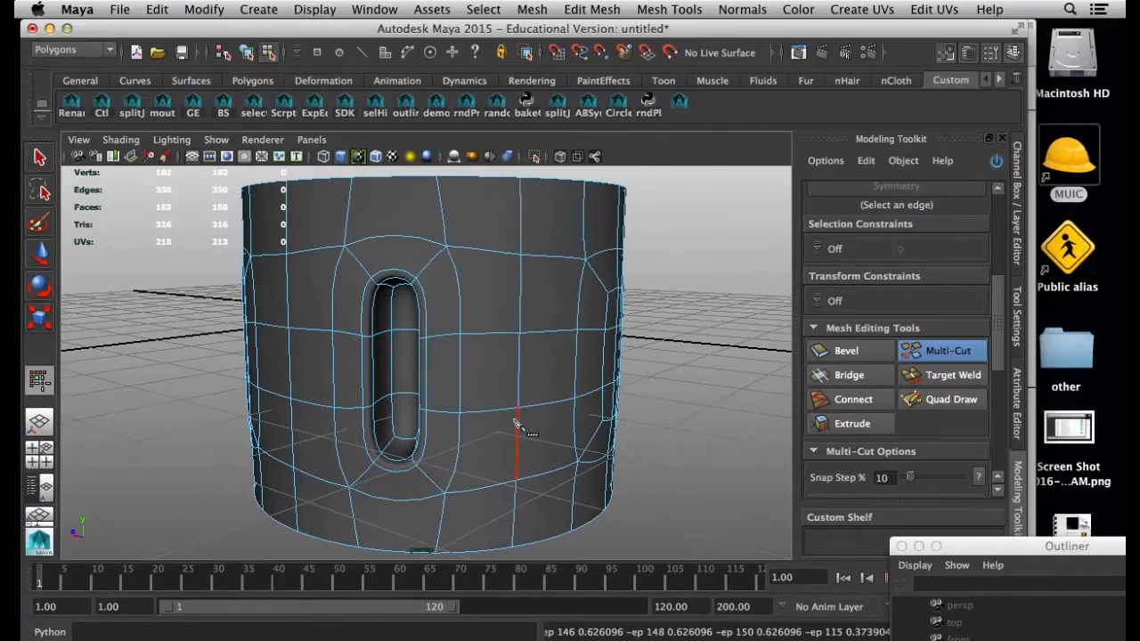
Insert a second edge loop along the slot's inner walls near the rim and return to smooth preview
{"action": "left_click_drag", "start_coordinate": [501, 418], "coordinate": [561, 400], "text": "alt"}
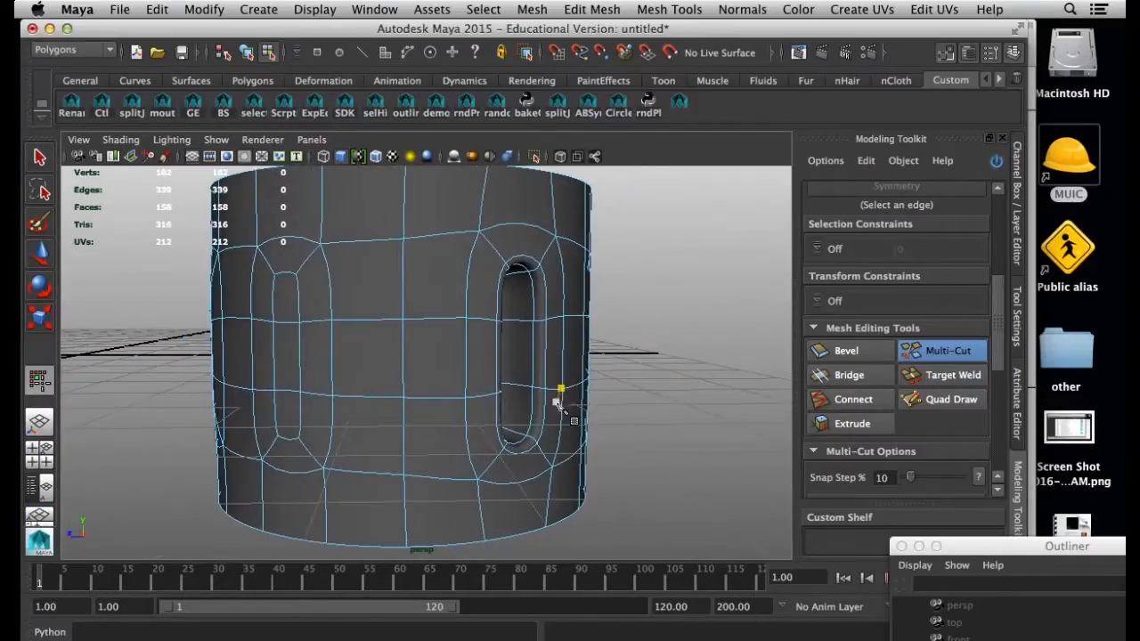
{"action": "key", "text": "1"}
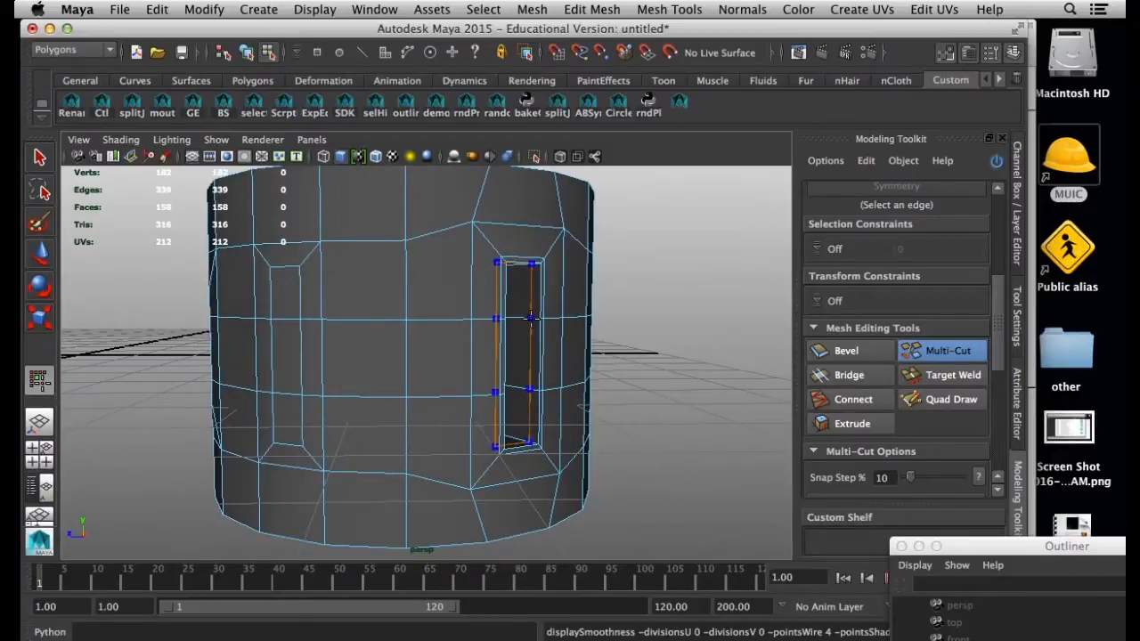
{"action": "left_click", "coordinate": [535, 318], "text": "ctrl"}
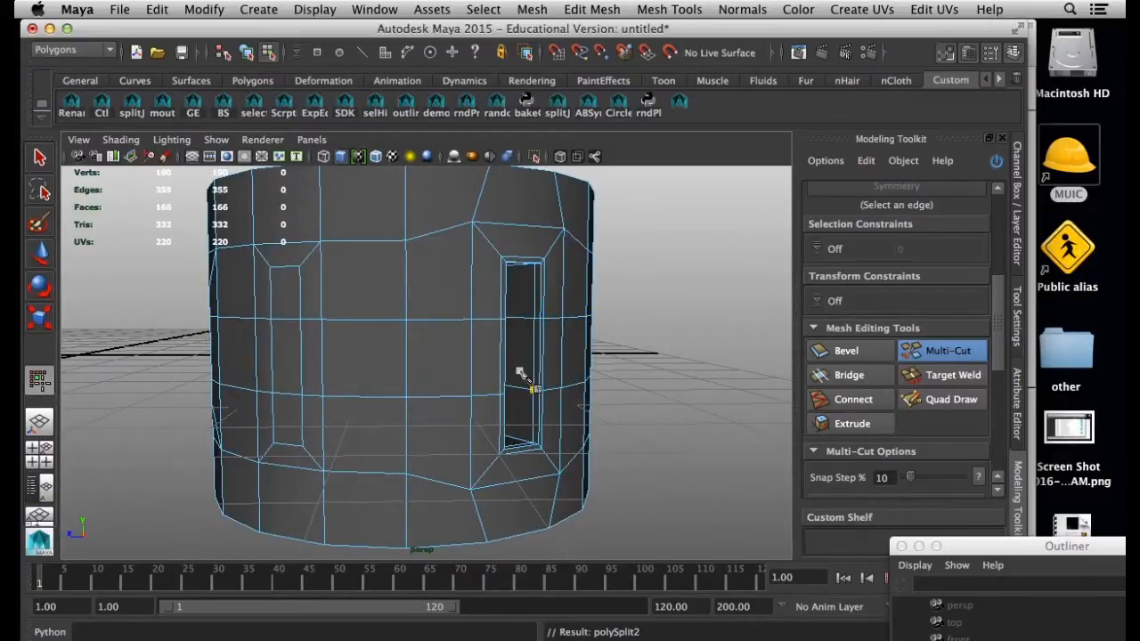
{"action": "key", "text": "3"}
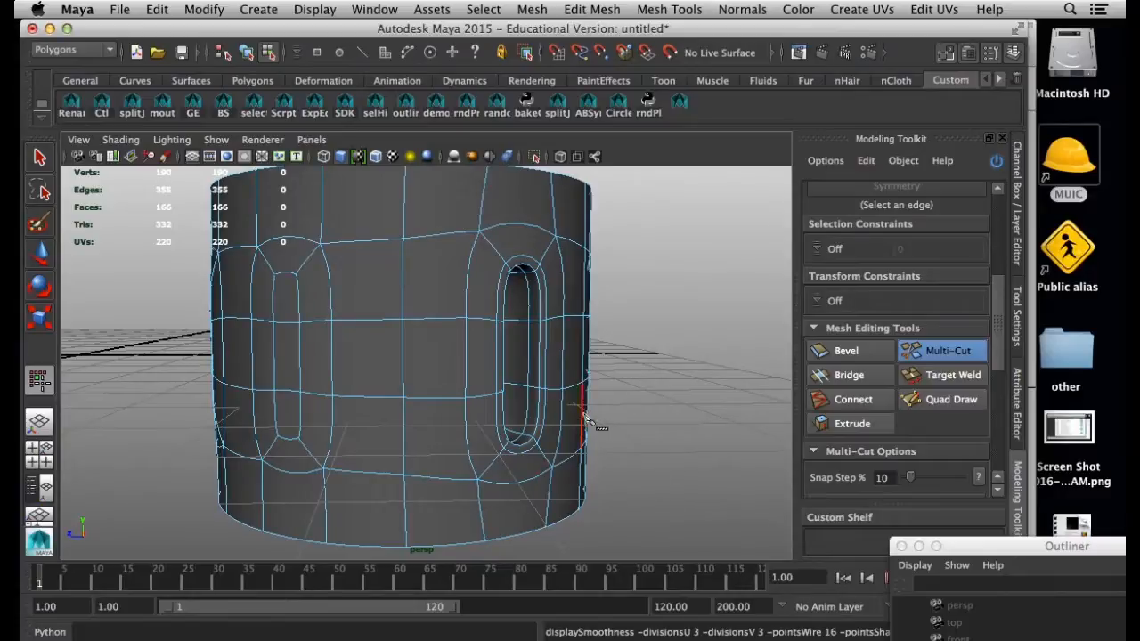
Leave the Multi-Cut tool and examine the smoothed ring and its sharpened slot from several sides
{"action": "right_click_drag", "start_coordinate": [470, 308], "coordinate": [542, 274]}
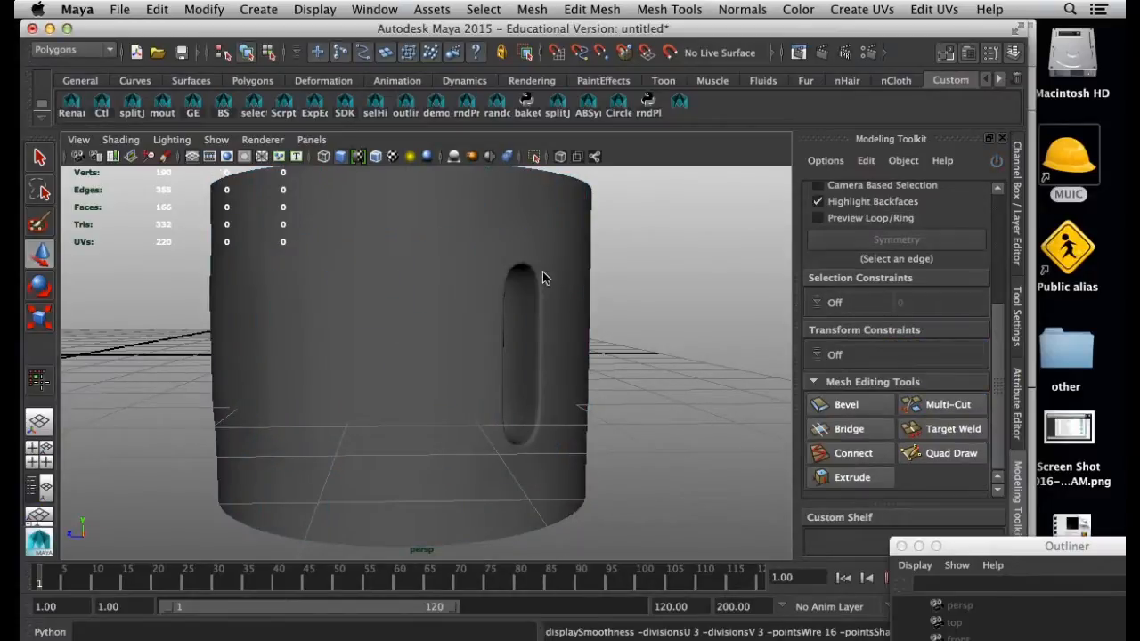
{"action": "left_click", "coordinate": [546, 307]}
{"action": "left_click_drag", "start_coordinate": [606, 330], "coordinate": [759, 366], "text": "alt"}
{"action": "left_click", "coordinate": [759, 366]}
{"action": "left_click", "coordinate": [538, 367]}
{"action": "left_click_drag", "start_coordinate": [504, 376], "coordinate": [474, 378], "text": "alt"}
{"action": "left_click", "coordinate": [660, 383]}
{"action": "left_click_drag", "start_coordinate": [598, 384], "coordinate": [636, 381], "text": "alt"}
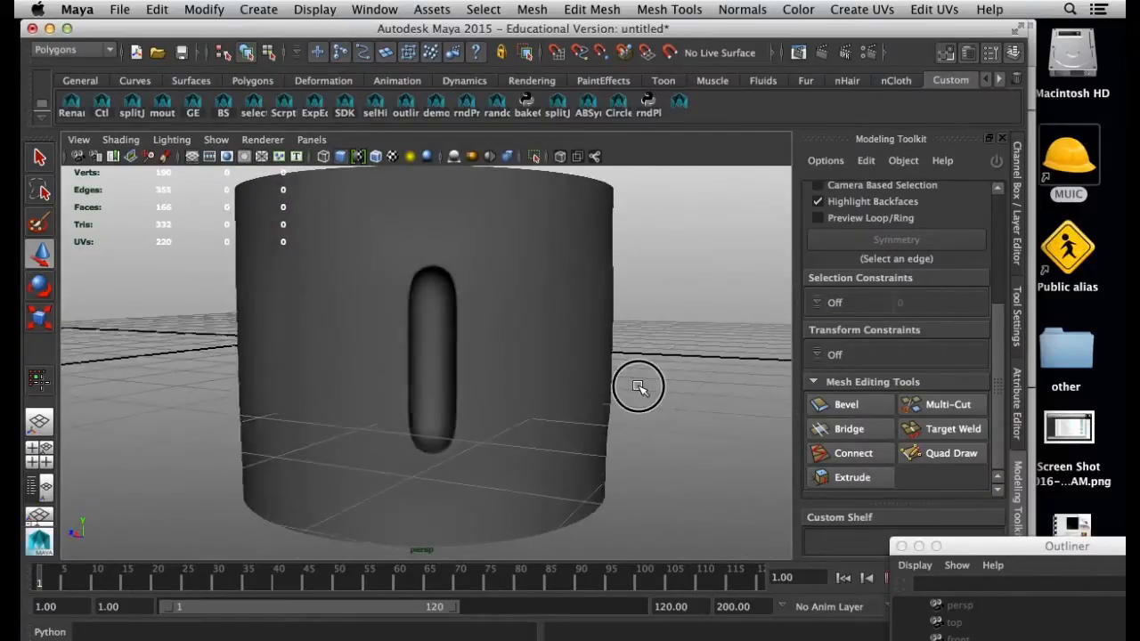
{"action": "left_click", "coordinate": [542, 371]}
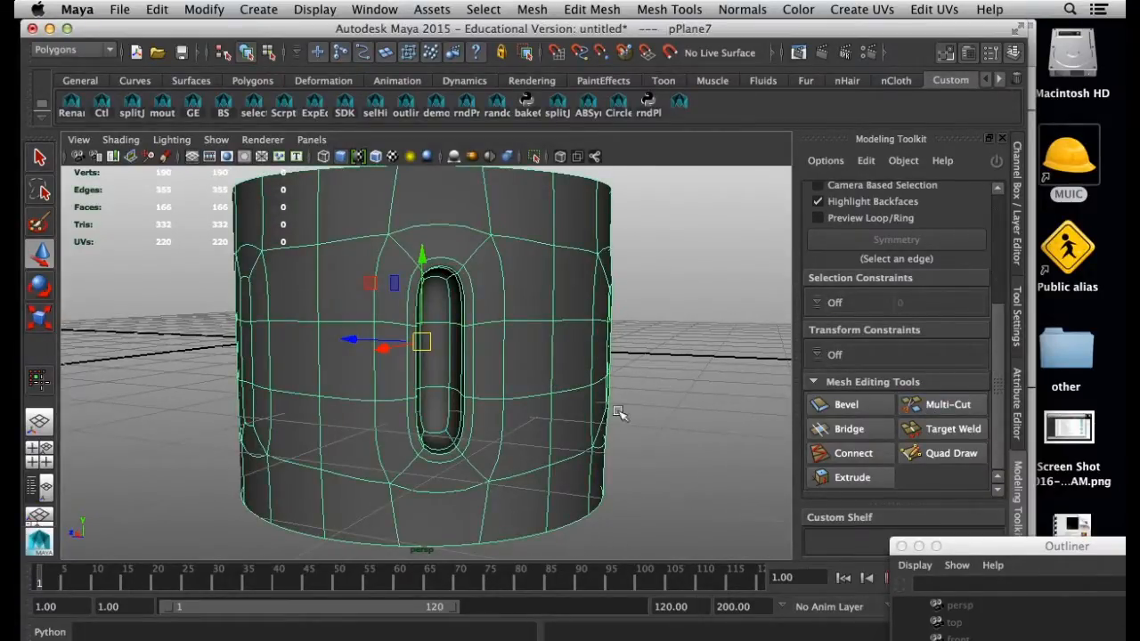
{"action": "left_click_drag", "start_coordinate": [611, 317], "coordinate": [520, 277], "text": "alt"}
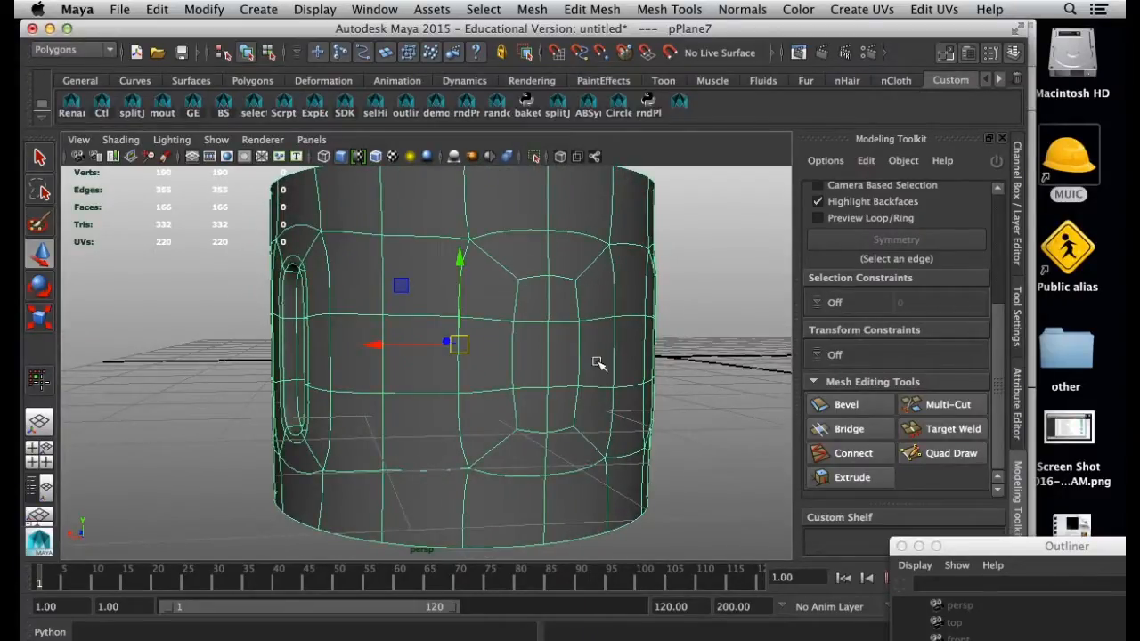
{"action": "scroll", "coordinate": [466, 392], "scroll_direction": "down", "scroll_amount": 4}
{"action": "left_click_drag", "start_coordinate": [466, 391], "coordinate": [263, 175], "text": "alt"}
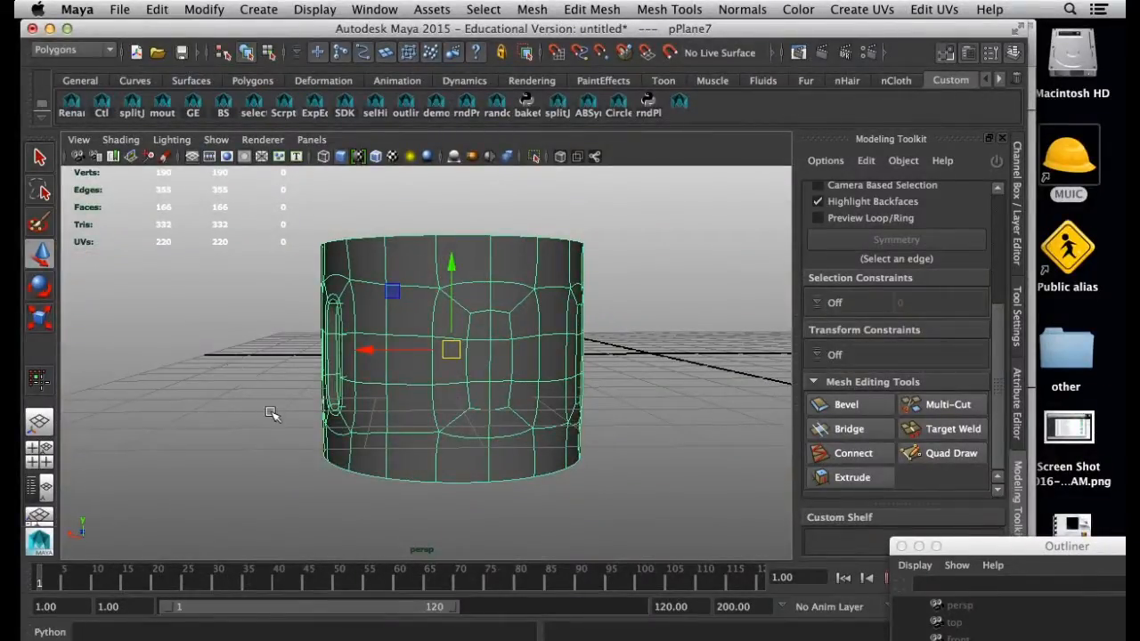
{"action": "left_click", "coordinate": [660, 633]}
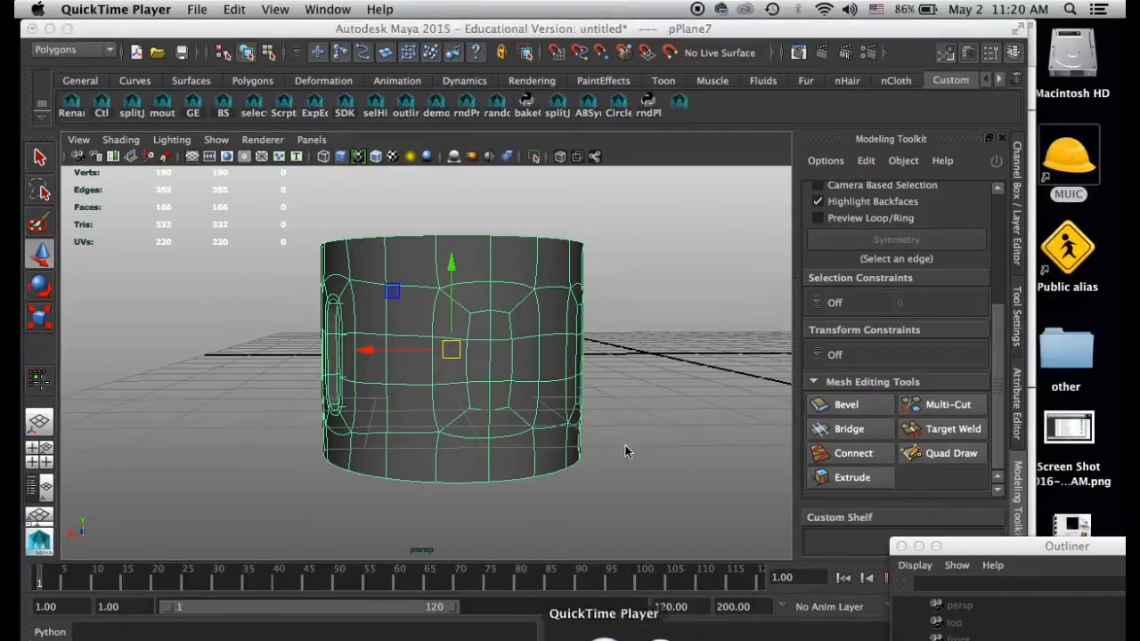